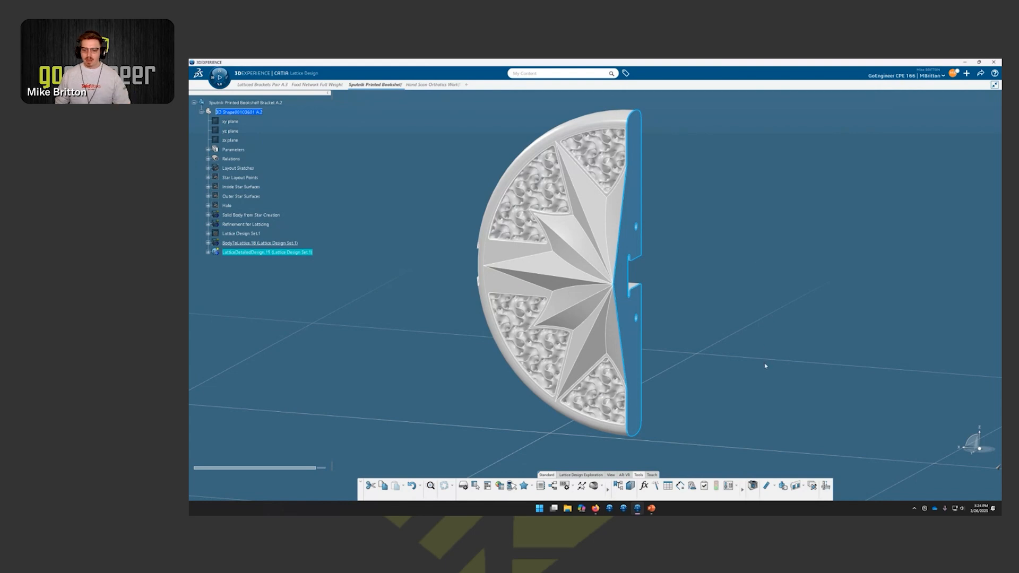
Step: Examine the lattice pockets and mounting slots on the back of the bookshelf bracket
{"action": "left_click", "coordinate": [786, 300]}
{"action": "middle_click_drag", "start_coordinate": [784, 298], "coordinate": [658, 234]}
{"action": "scroll", "coordinate": [773, 308], "scroll_direction": "up", "scroll_amount": 2}
{"action": "left_click", "coordinate": [587, 244]}
{"action": "left_click", "coordinate": [718, 314]}
{"action": "left_click", "coordinate": [636, 187]}
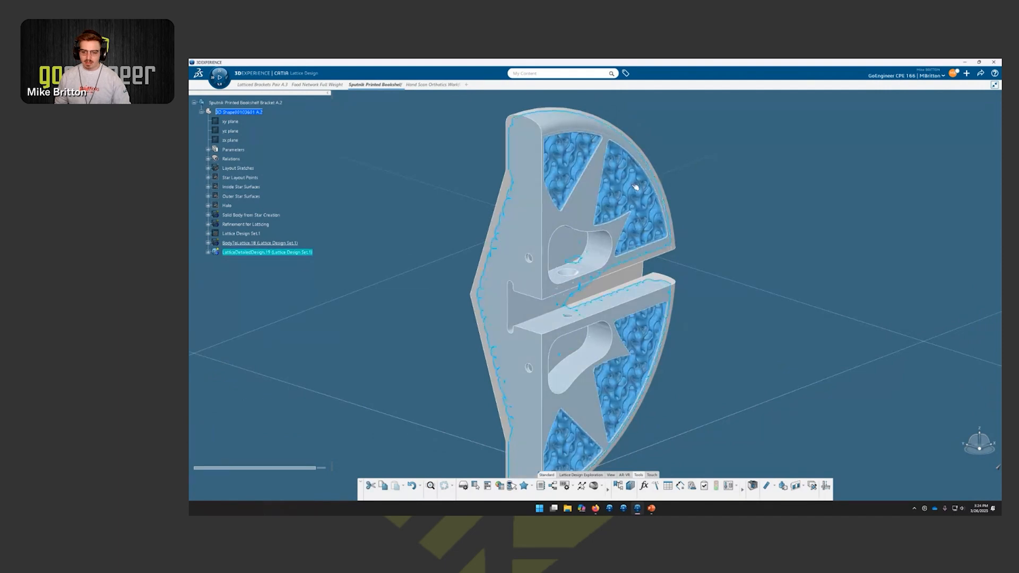
{"action": "scroll", "coordinate": [943, 345], "scroll_direction": "down", "scroll_amount": 3}
{"action": "left_click", "coordinate": [866, 369]}
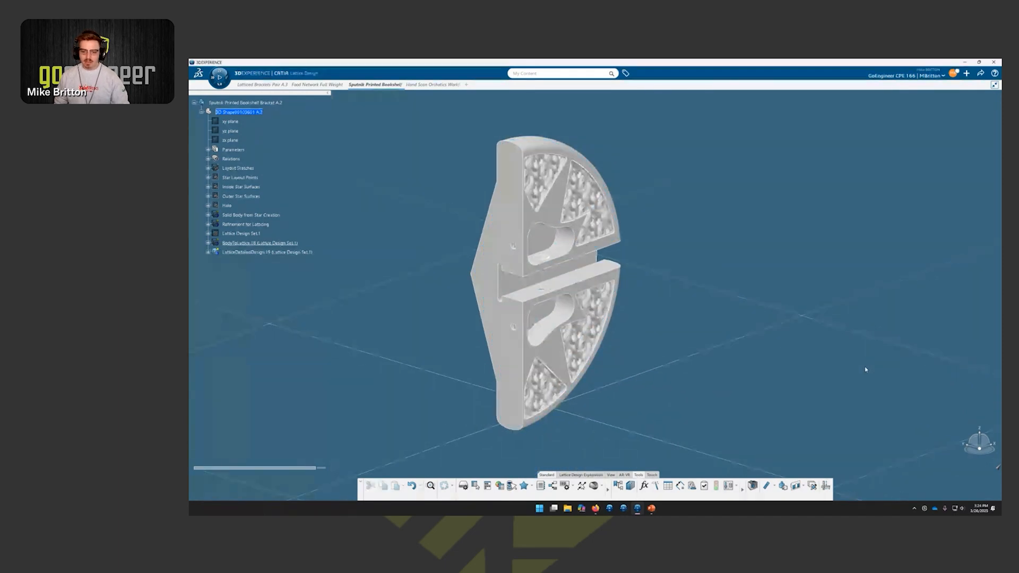
Step: Section the bookshelf bracket and shift the cutting plane through it to inspect the internal lattice
{"action": "left_click", "coordinate": [611, 246]}
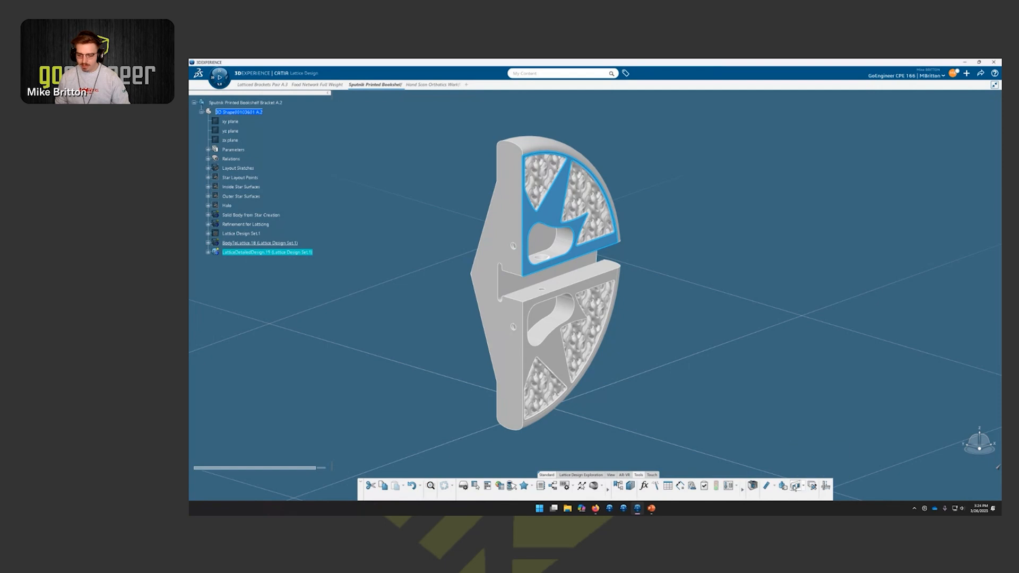
{"action": "left_click", "coordinate": [795, 485]}
{"action": "middle_click_drag", "start_coordinate": [644, 386], "coordinate": [648, 374]}
{"action": "scroll", "coordinate": [539, 343], "scroll_direction": "up", "scroll_amount": 2}
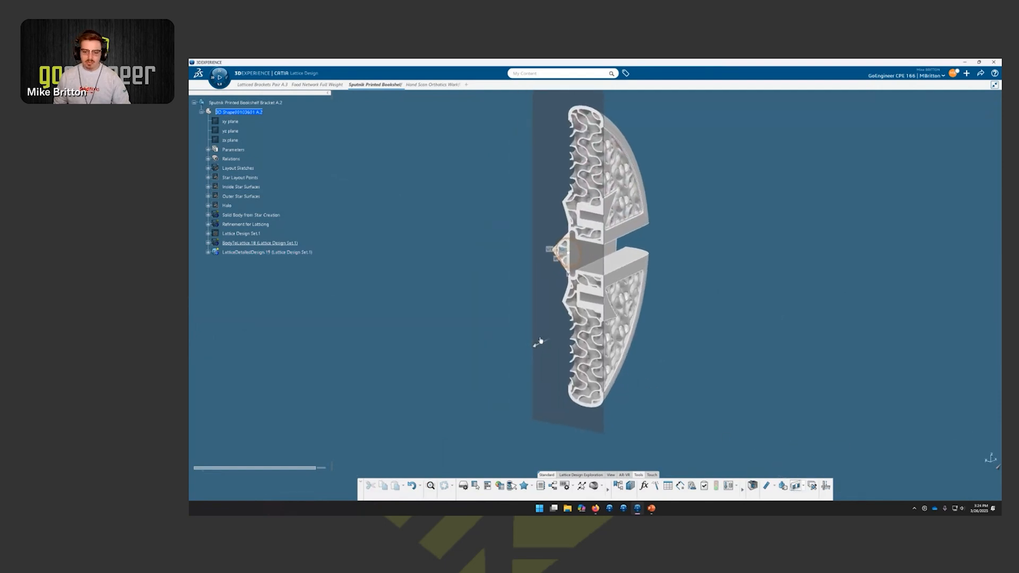
{"action": "left_click_drag", "start_coordinate": [546, 348], "coordinate": [564, 332]}
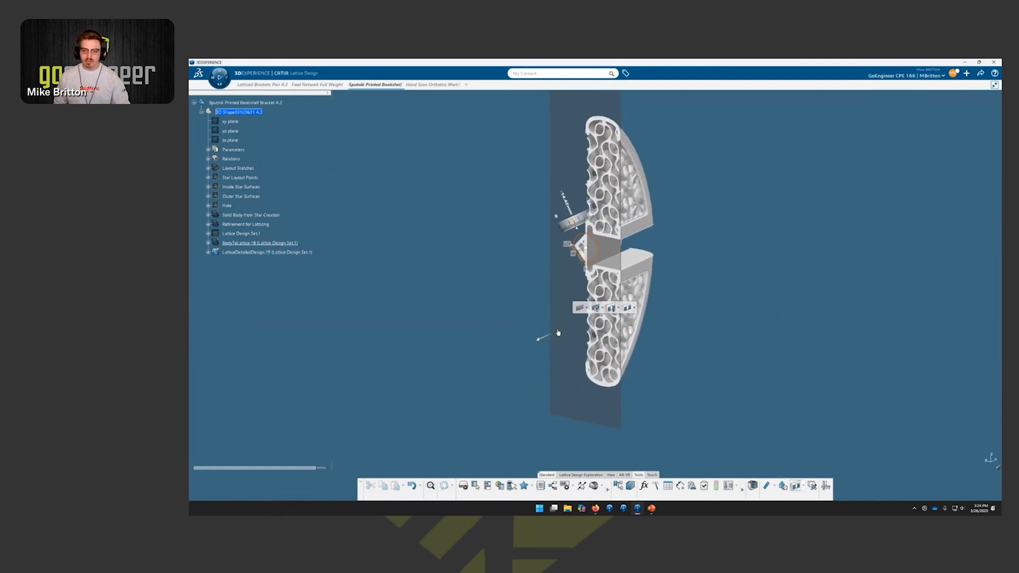
{"action": "scroll", "coordinate": [558, 324], "scroll_direction": "down", "scroll_amount": 1}
{"action": "middle_click_drag", "start_coordinate": [571, 140], "coordinate": [543, 159]}
{"action": "left_click", "coordinate": [699, 145]}
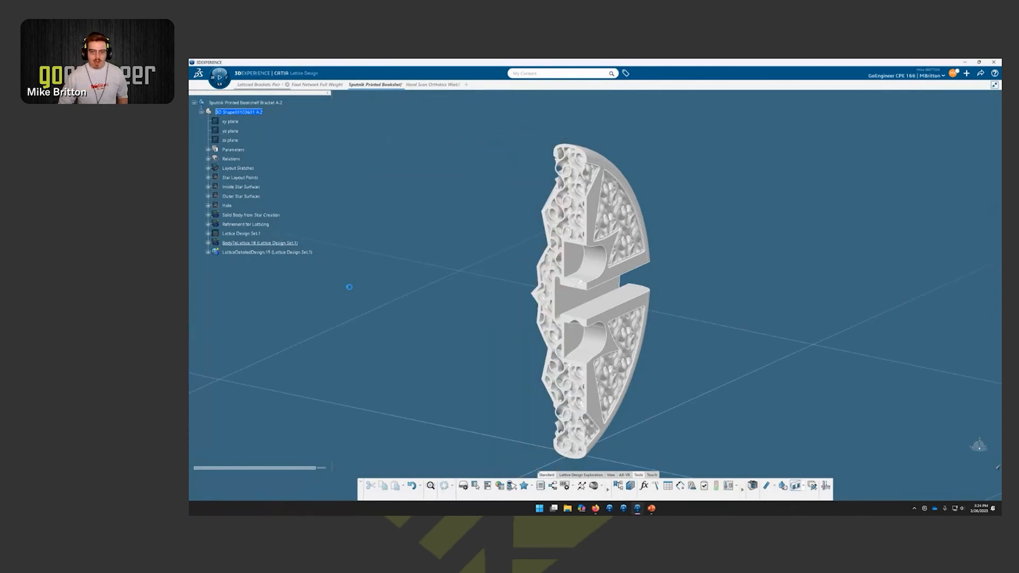
Step: Show the Latticed Brackets Pair and expand the mirrored and original brackets in the tree, down to the original's PartBody features
{"action": "middle_click_drag", "start_coordinate": [639, 357], "coordinate": [717, 346]}
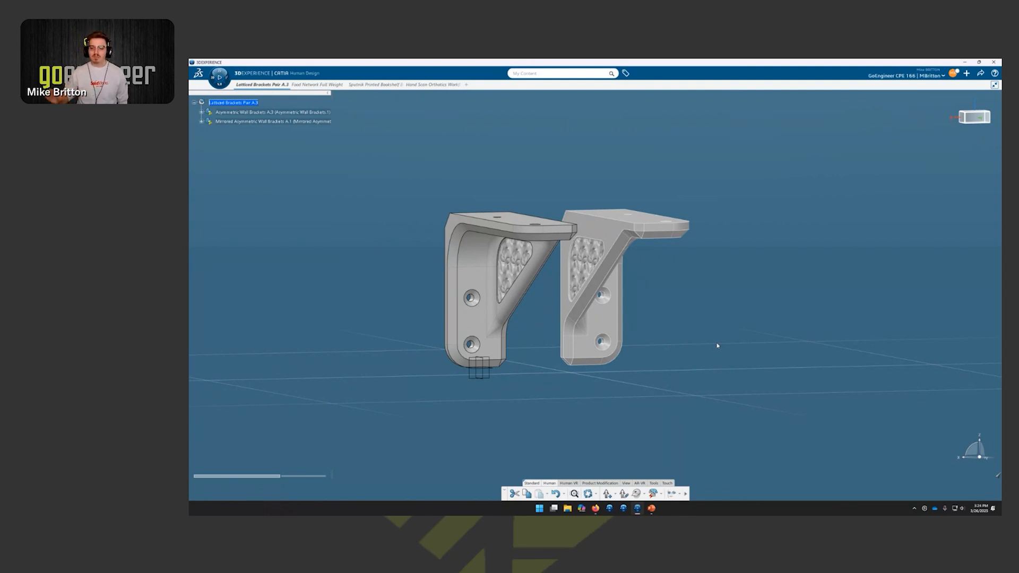
{"action": "left_click", "coordinate": [616, 321]}
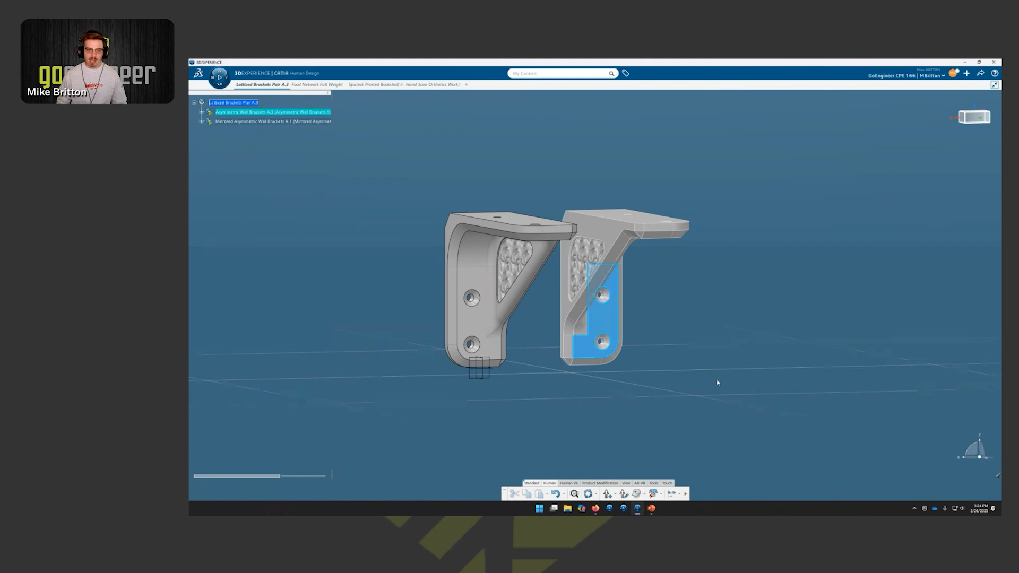
{"action": "left_click", "coordinate": [701, 408]}
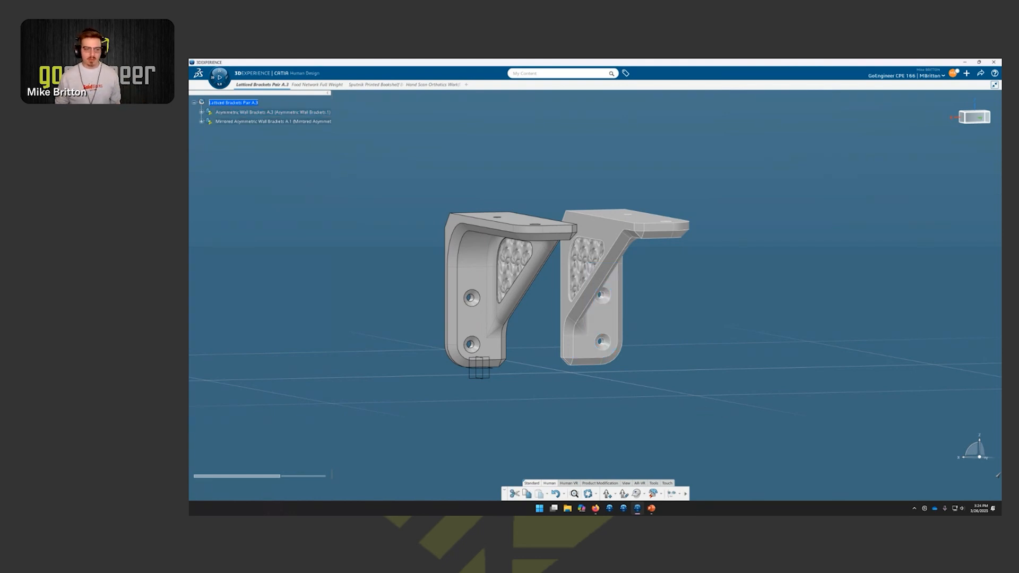
{"action": "left_click", "coordinate": [201, 121]}
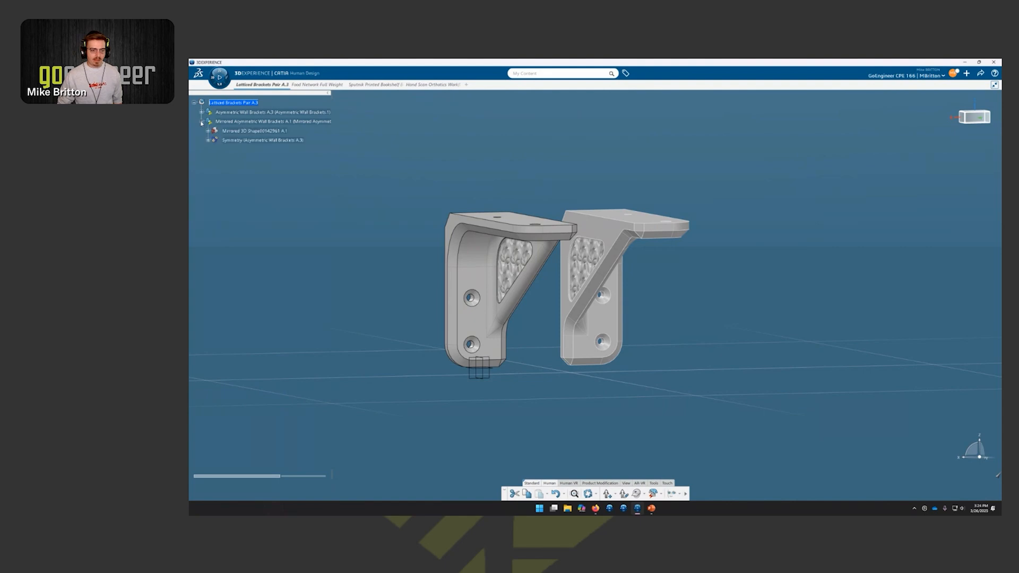
{"action": "left_click", "coordinate": [202, 112]}
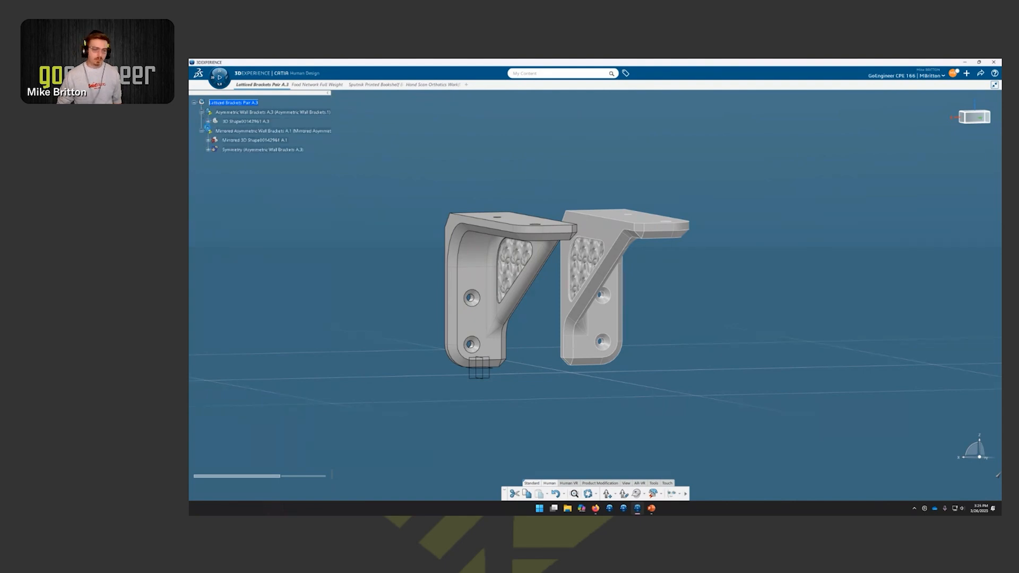
{"action": "left_click", "coordinate": [208, 121]}
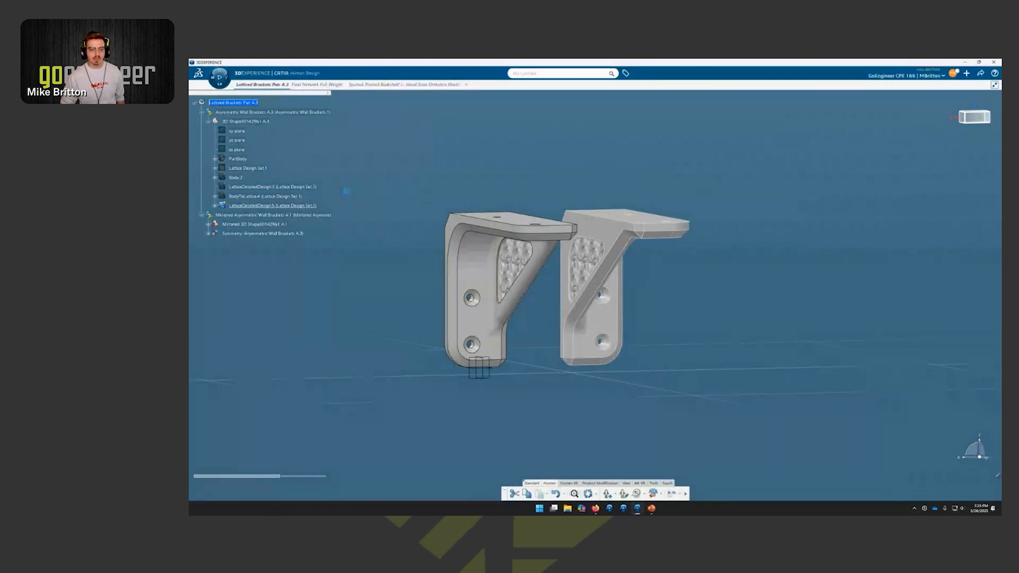
{"action": "left_click", "coordinate": [215, 159]}
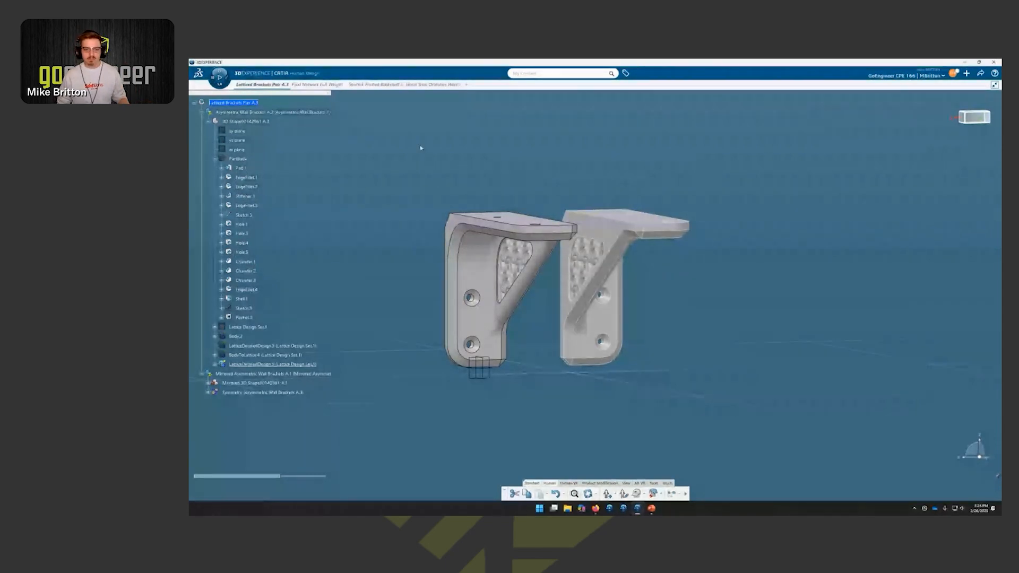
{"action": "mouse_move", "coordinate": [429, 85]}
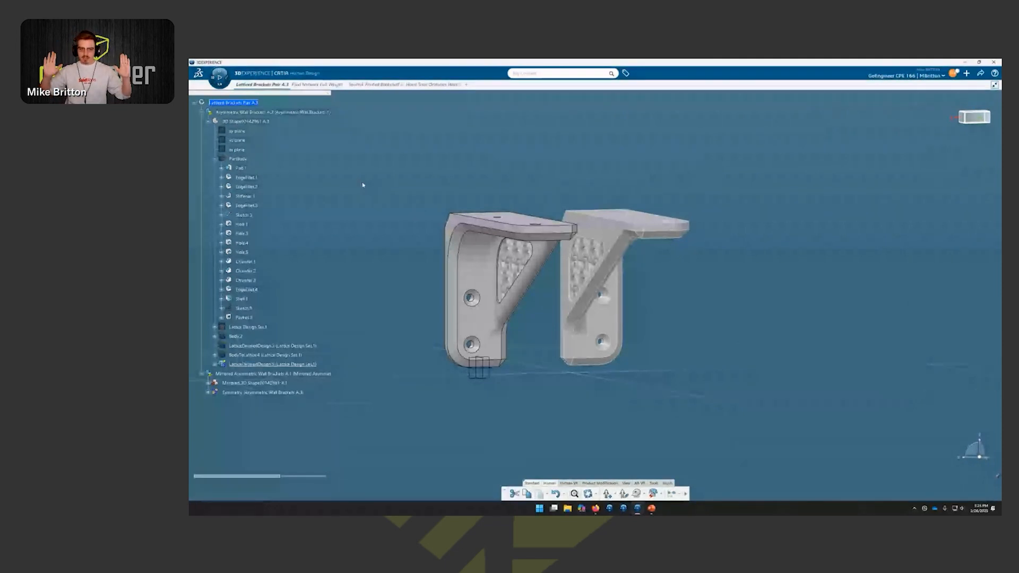
Step: Start a file import and set its format to STEP (*.step)
{"action": "left_click", "coordinate": [967, 74]}
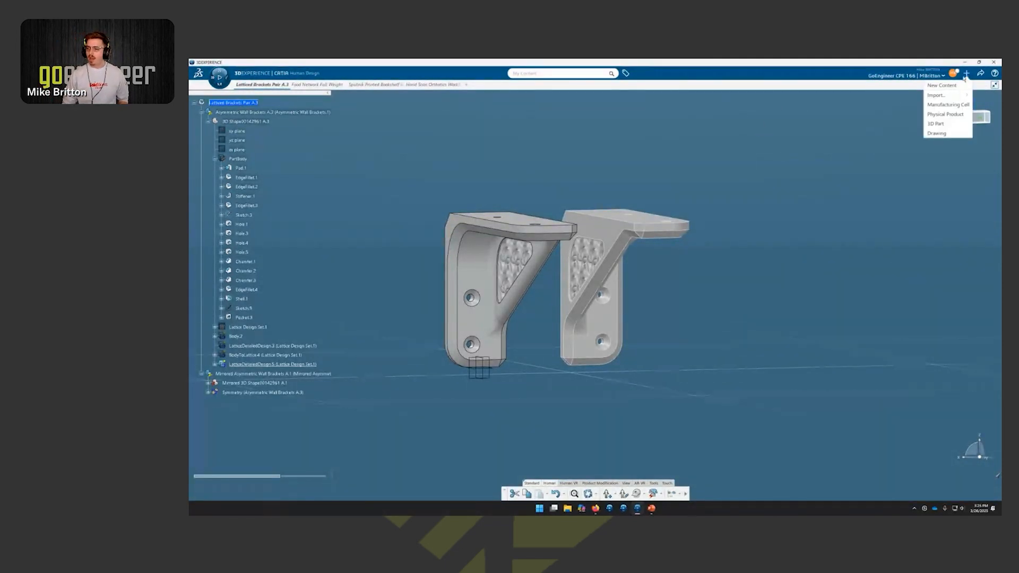
{"action": "left_click", "coordinate": [938, 98]}
{"action": "left_click", "coordinate": [465, 145]}
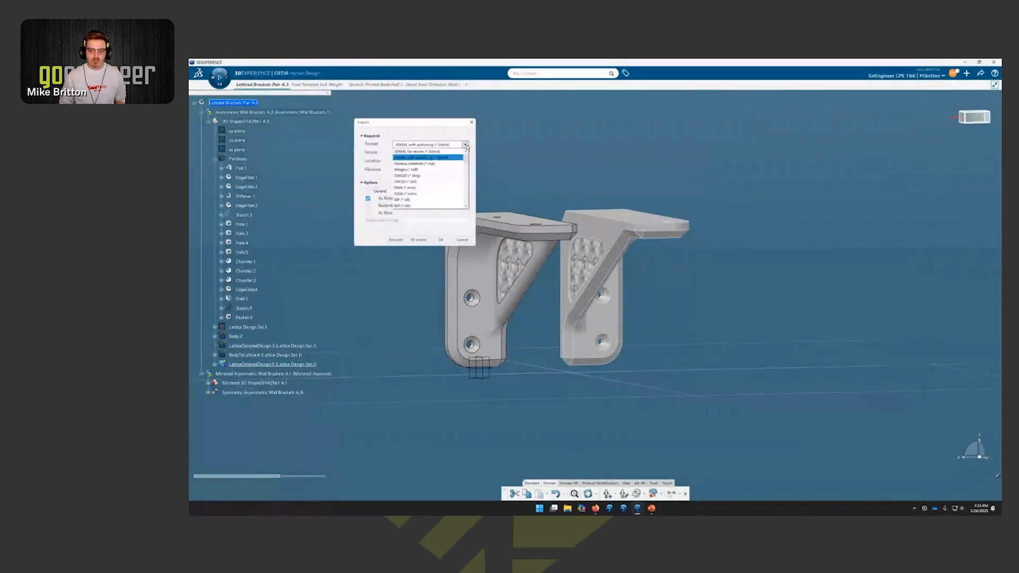
{"action": "scroll", "coordinate": [445, 167], "scroll_direction": "down", "scroll_amount": 8}
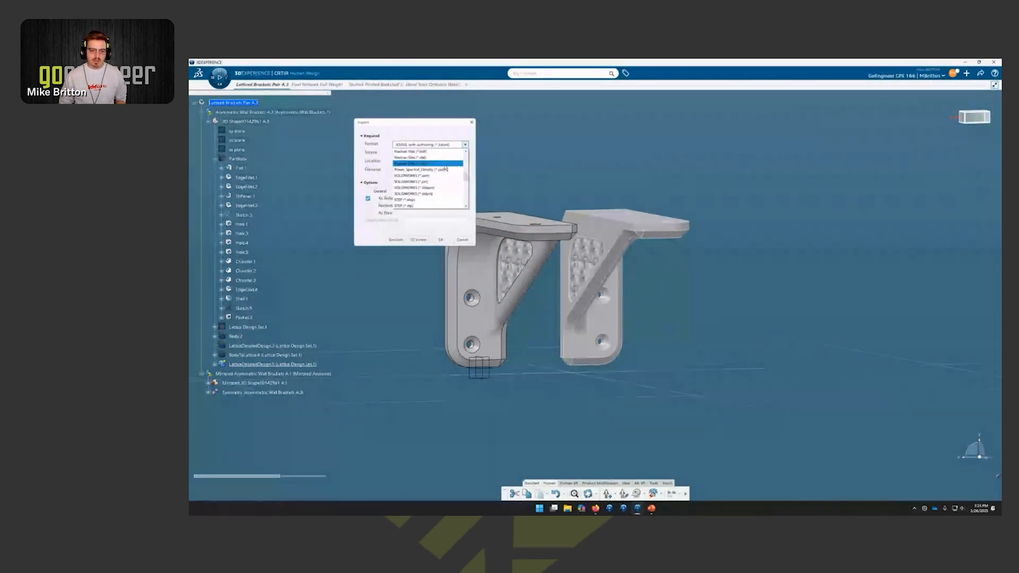
{"action": "left_click", "coordinate": [431, 205]}
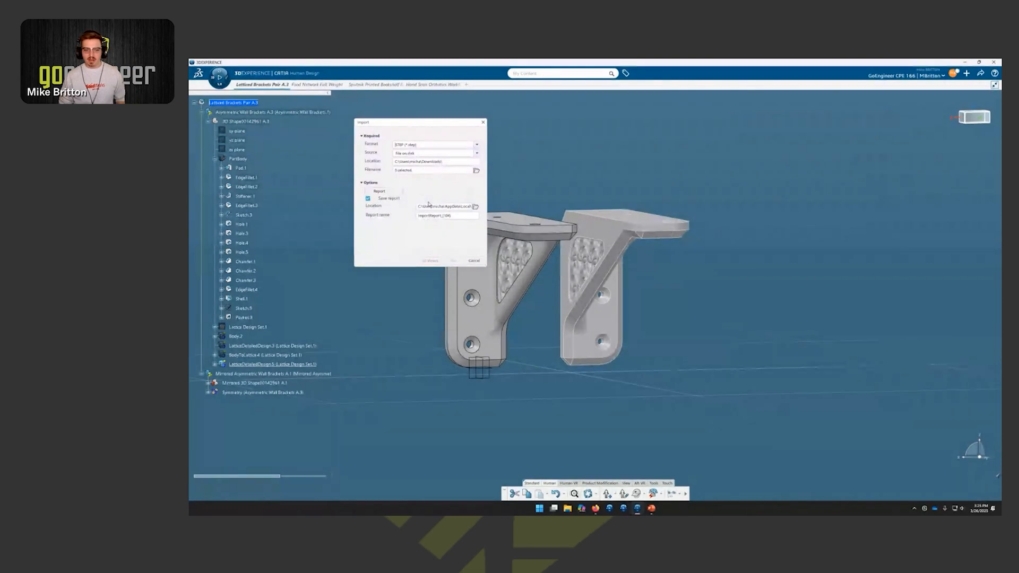
Step: Choose AM Bracket.STEP from the OneDrive Desktop folder, import it and dismiss the transfer report
{"action": "left_click", "coordinate": [476, 171]}
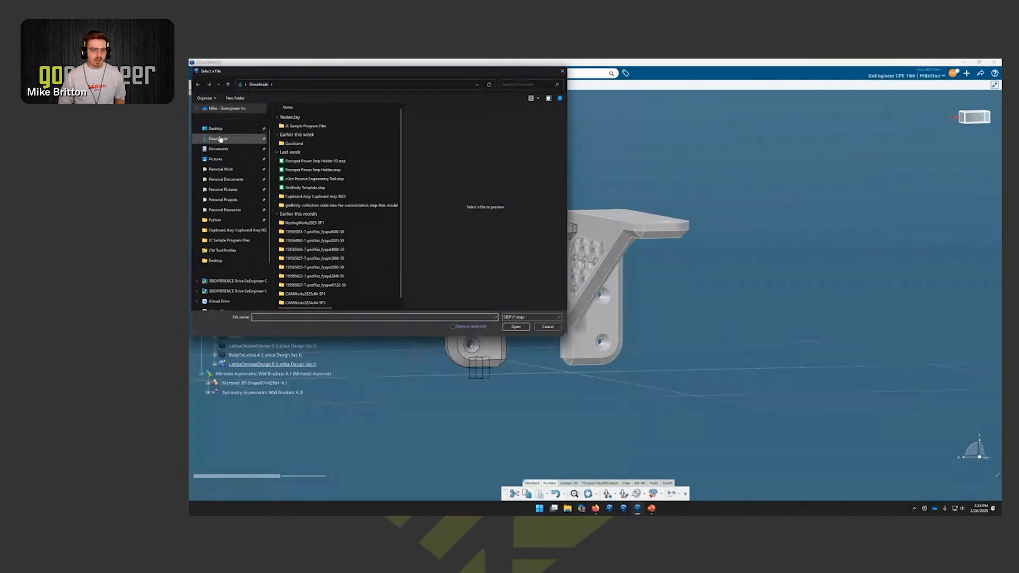
{"action": "left_click", "coordinate": [227, 109]}
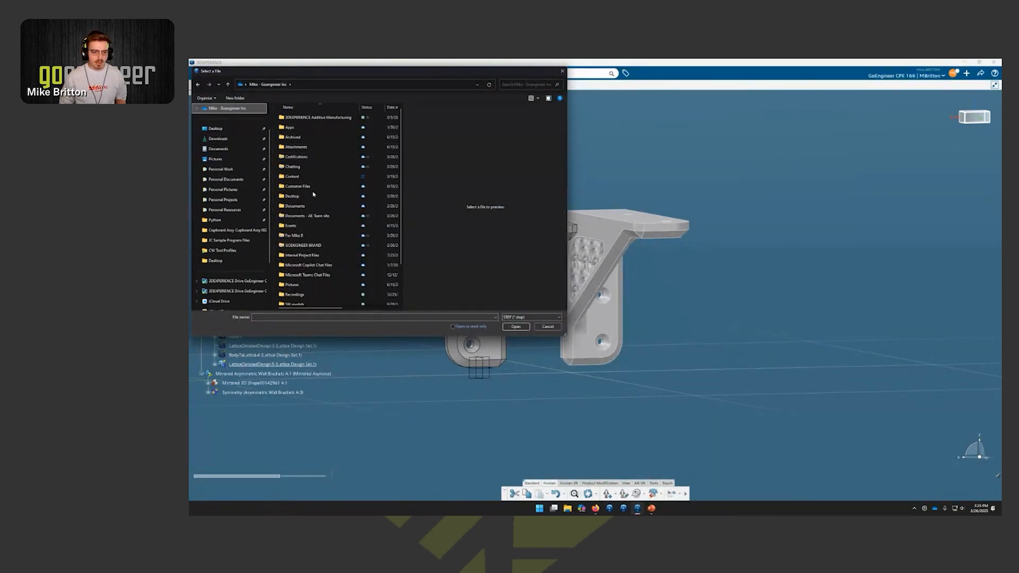
{"action": "left_click", "coordinate": [314, 197]}
{"action": "double_click", "coordinate": [314, 197]}
{"action": "left_click", "coordinate": [320, 118]}
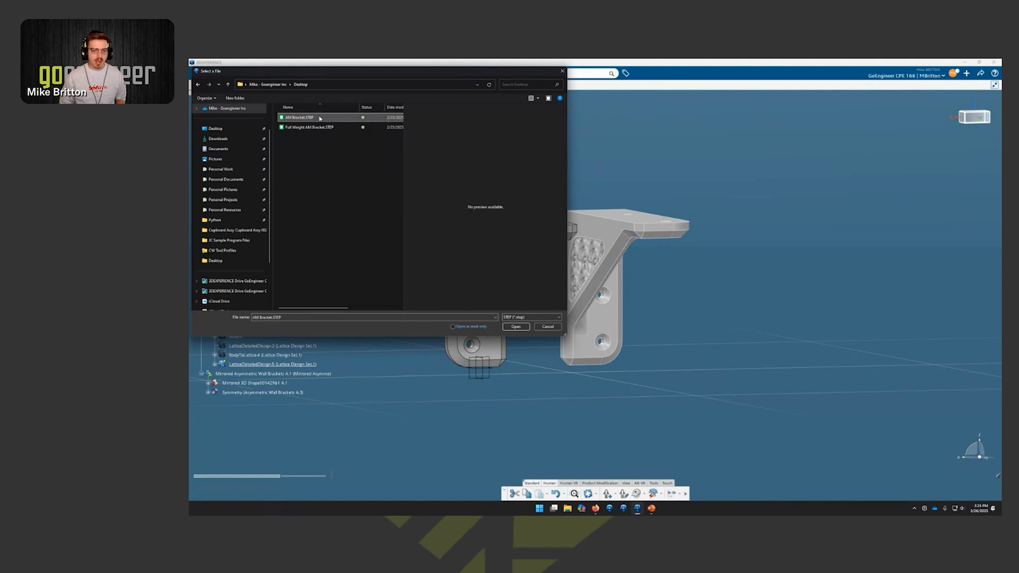
{"action": "left_click", "coordinate": [516, 327]}
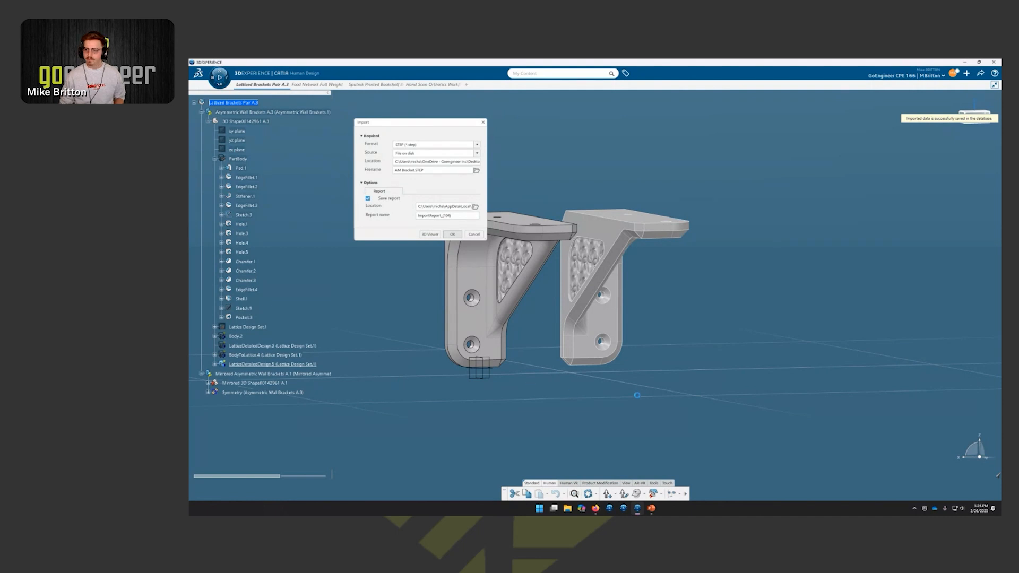
{"action": "left_click", "coordinate": [598, 333]}
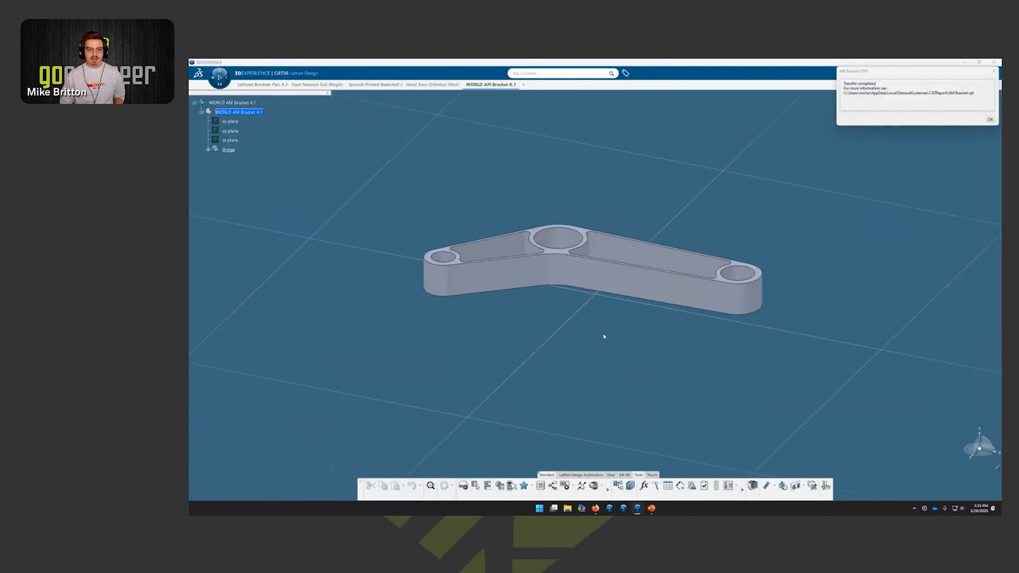
{"action": "left_click", "coordinate": [989, 120]}
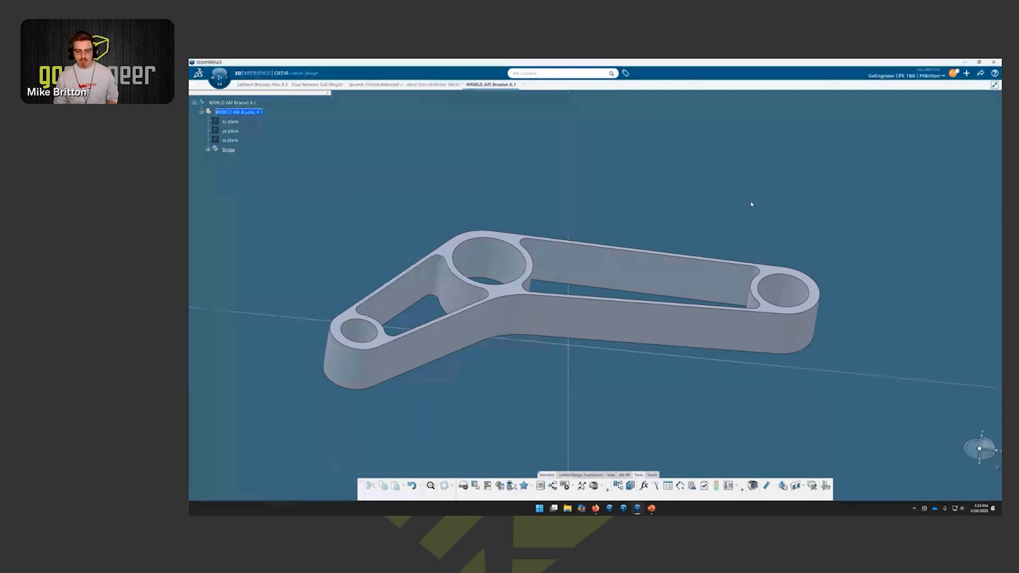
Step: Create Lattice Design Set.1 with the Lattice Design Assistant and assign the Bridge body as the design to lattice
{"action": "left_click", "coordinate": [582, 474]}
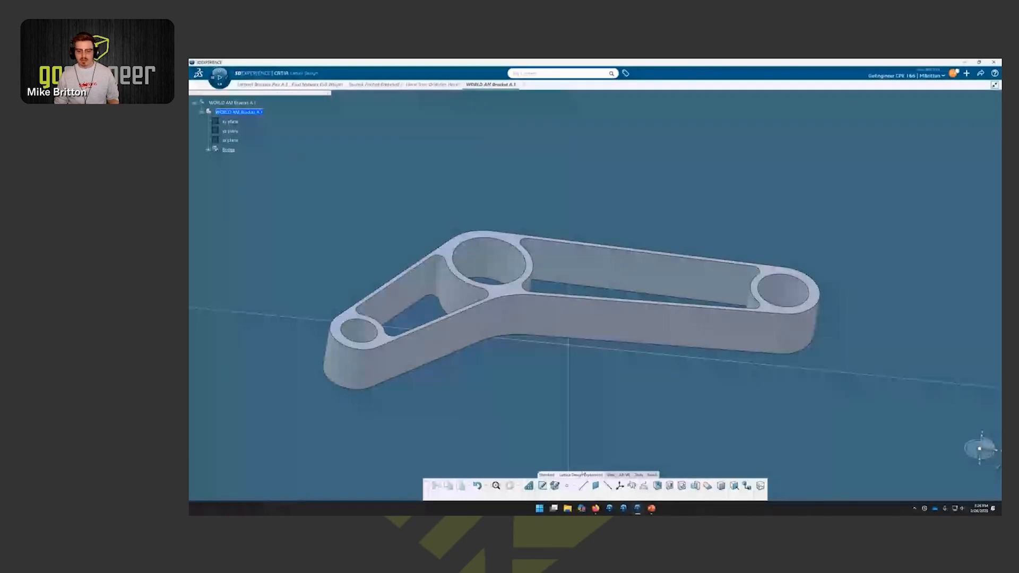
{"action": "left_click", "coordinate": [530, 487]}
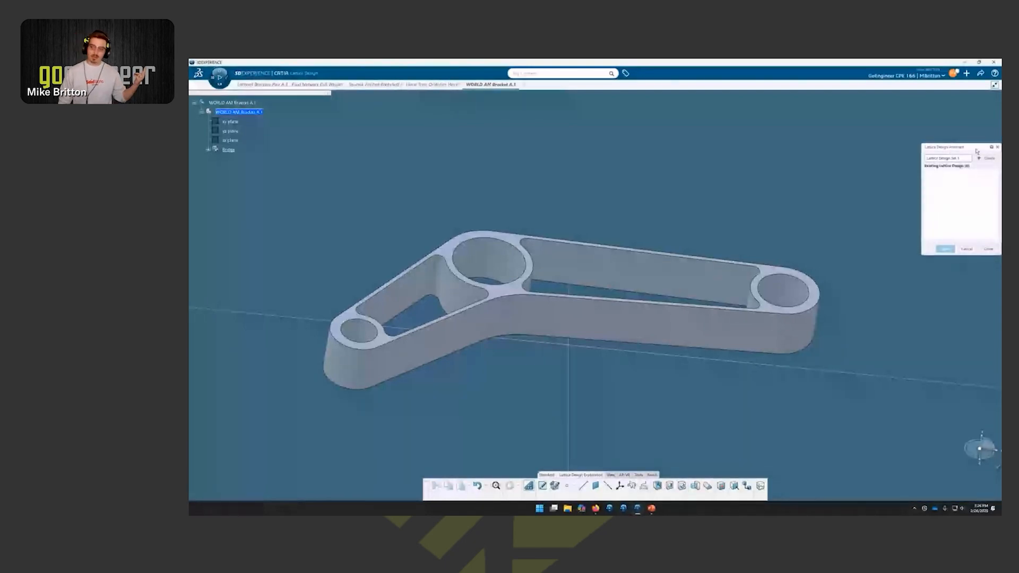
{"action": "left_click", "coordinate": [984, 159]}
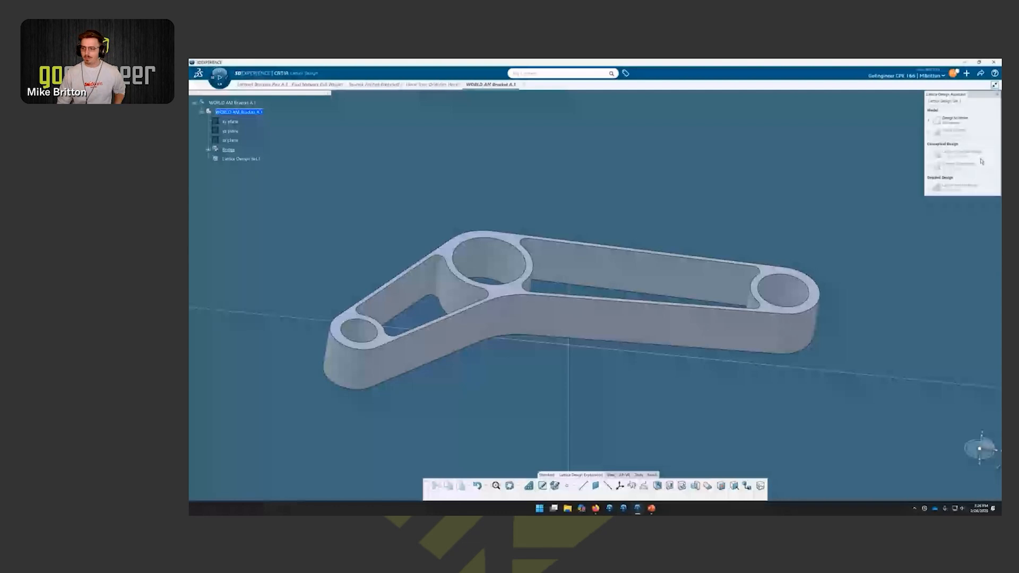
{"action": "left_click", "coordinate": [964, 120]}
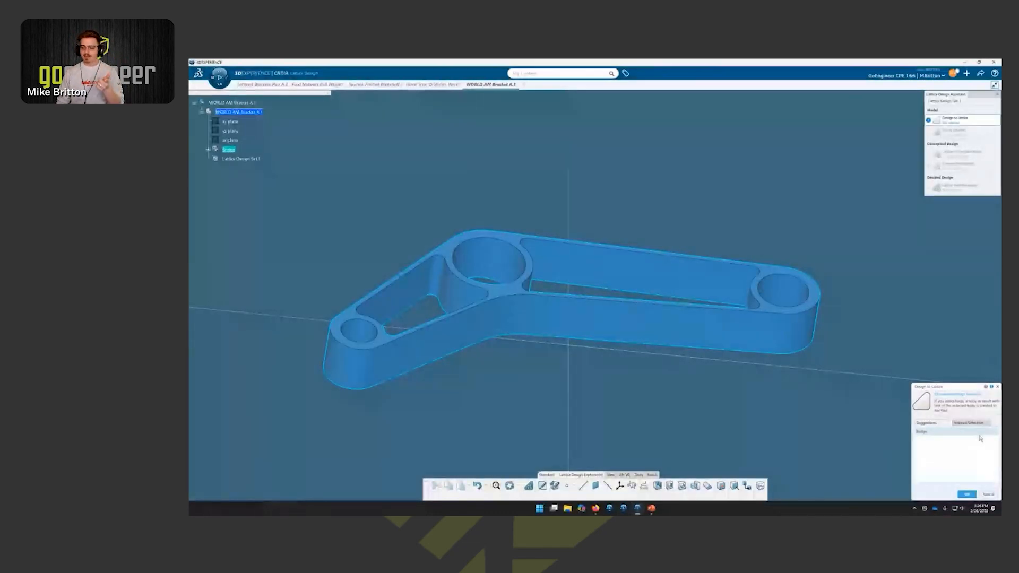
{"action": "left_click", "coordinate": [966, 494]}
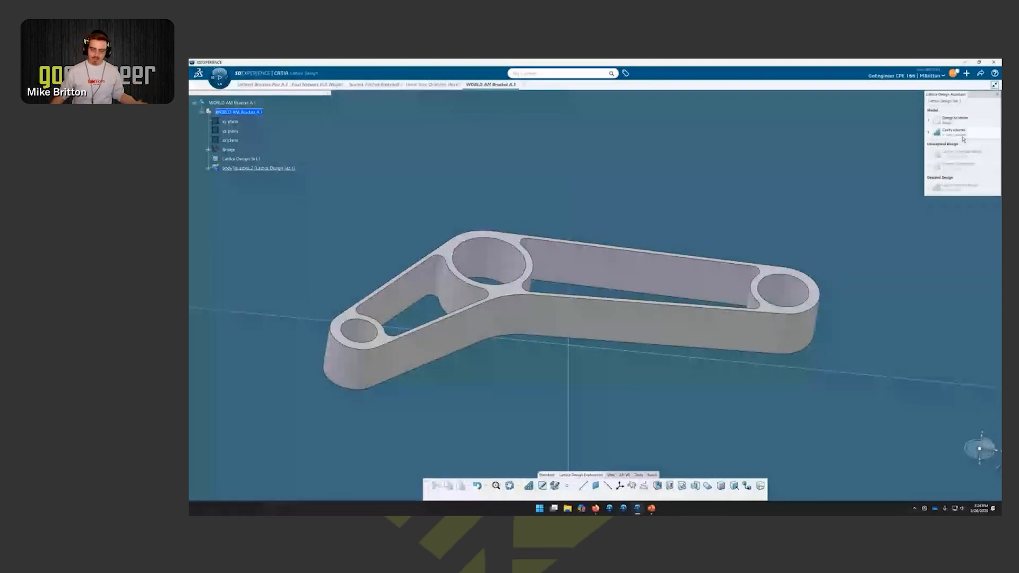
Step: Create a cavity volume in the bracket's long arm by filling the walls of its pocket
{"action": "left_click", "coordinate": [963, 136]}
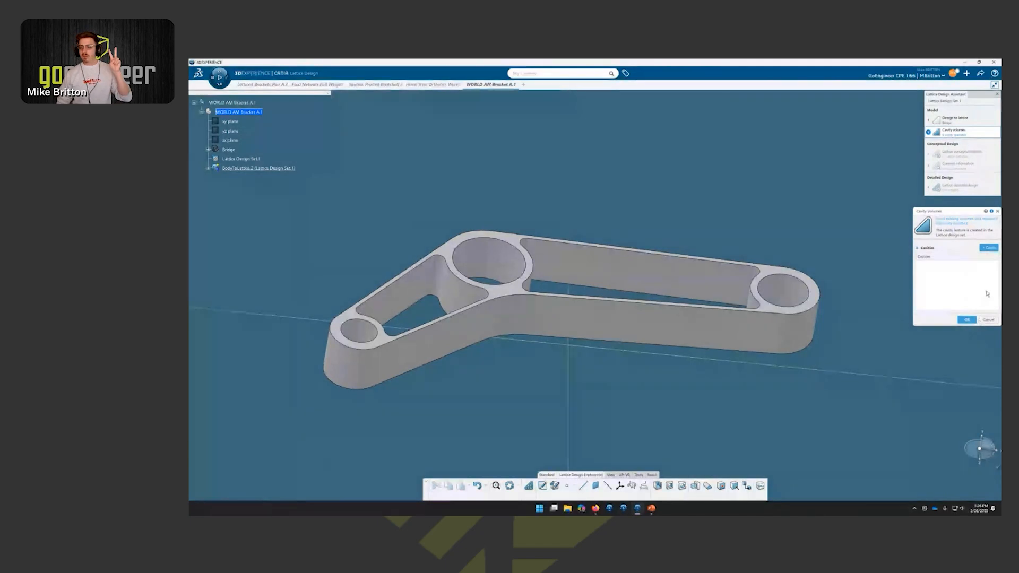
{"action": "left_click", "coordinate": [988, 249]}
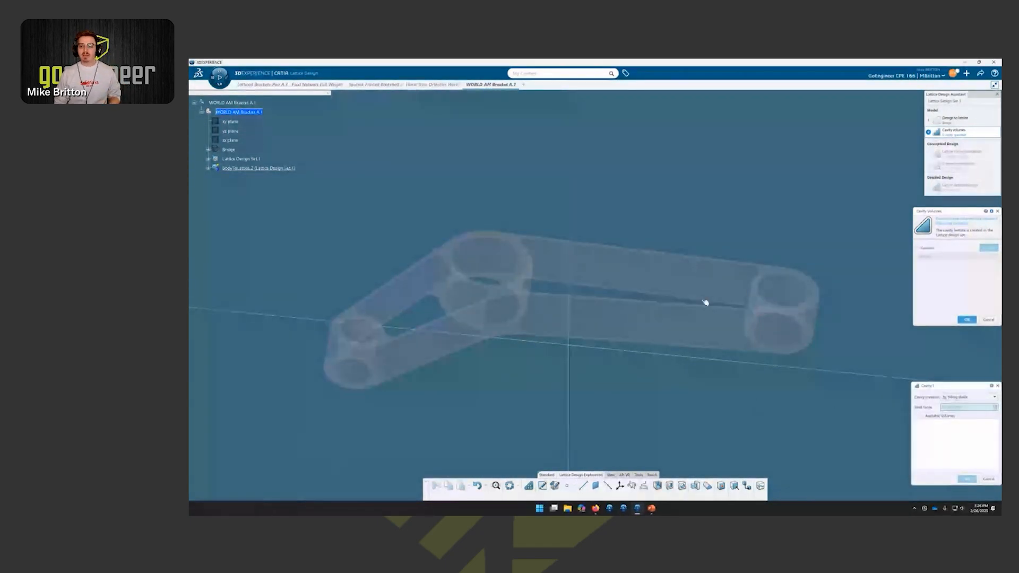
{"action": "left_click", "coordinate": [702, 277]}
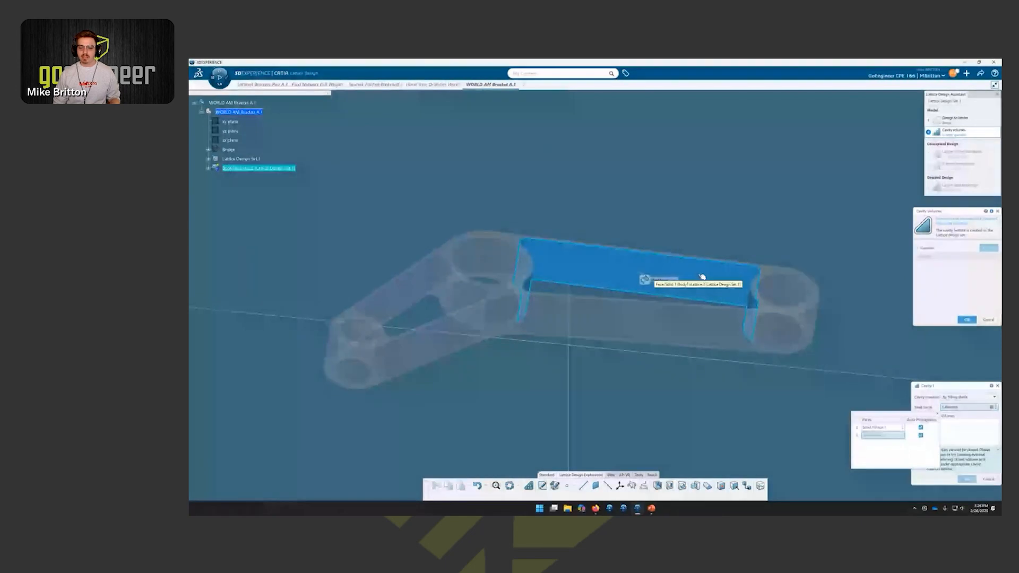
{"action": "middle_click_drag", "start_coordinate": [783, 398], "coordinate": [699, 261]}
{"action": "left_click", "coordinate": [699, 262]}
{"action": "middle_click_drag", "start_coordinate": [761, 349], "coordinate": [764, 361]}
{"action": "left_click", "coordinate": [967, 478]}
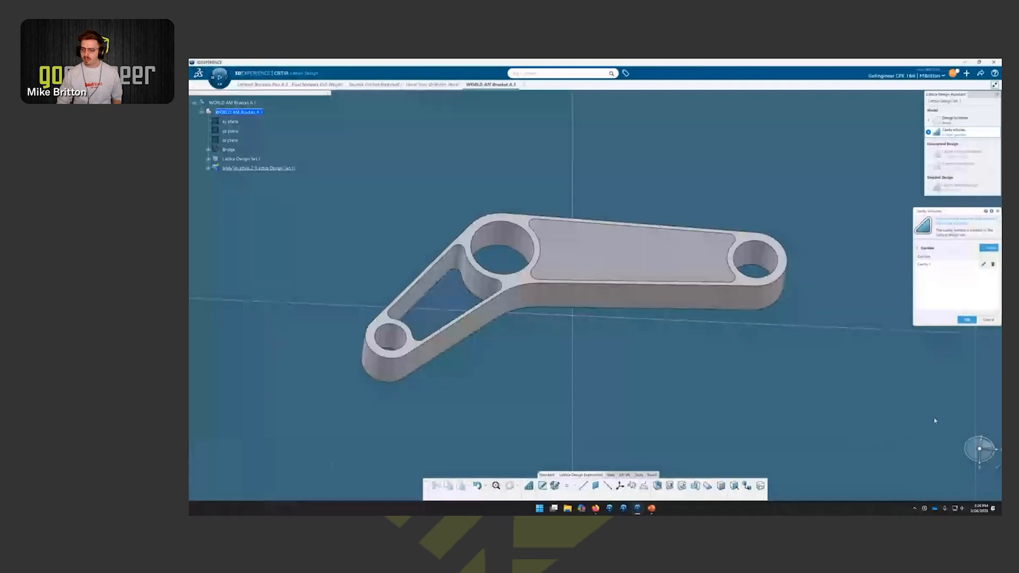
Step: Add a second cavity volume by filling the walls of the short arm's pocket, and finish the cavity volumes definition
{"action": "left_click", "coordinate": [988, 247]}
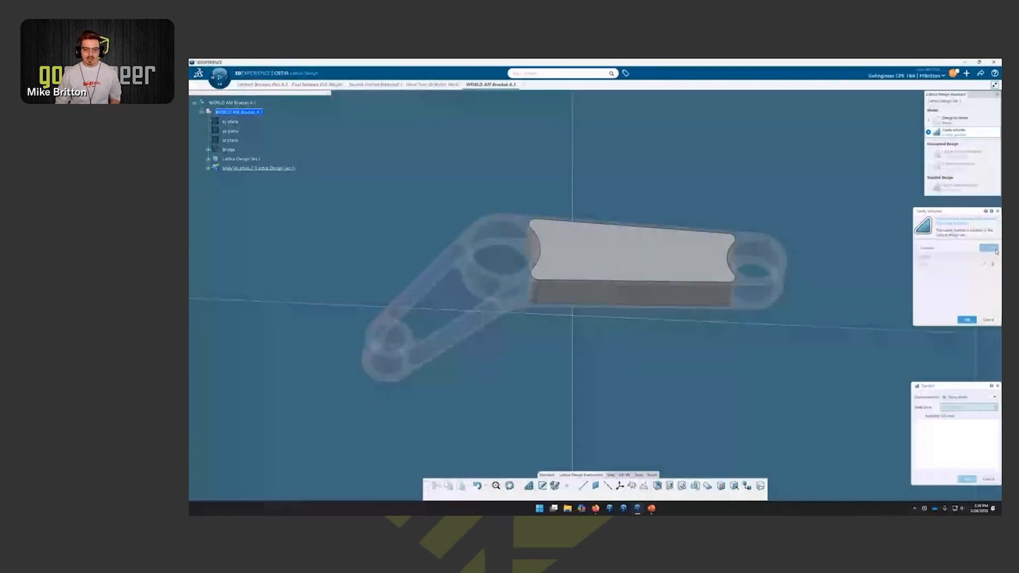
{"action": "left_click", "coordinate": [430, 289]}
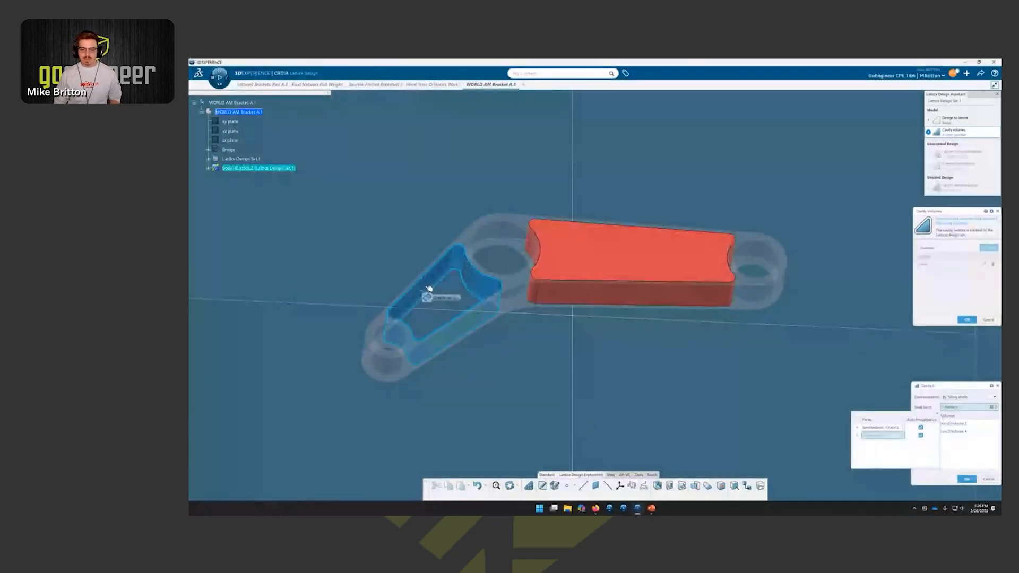
{"action": "left_click", "coordinate": [966, 481]}
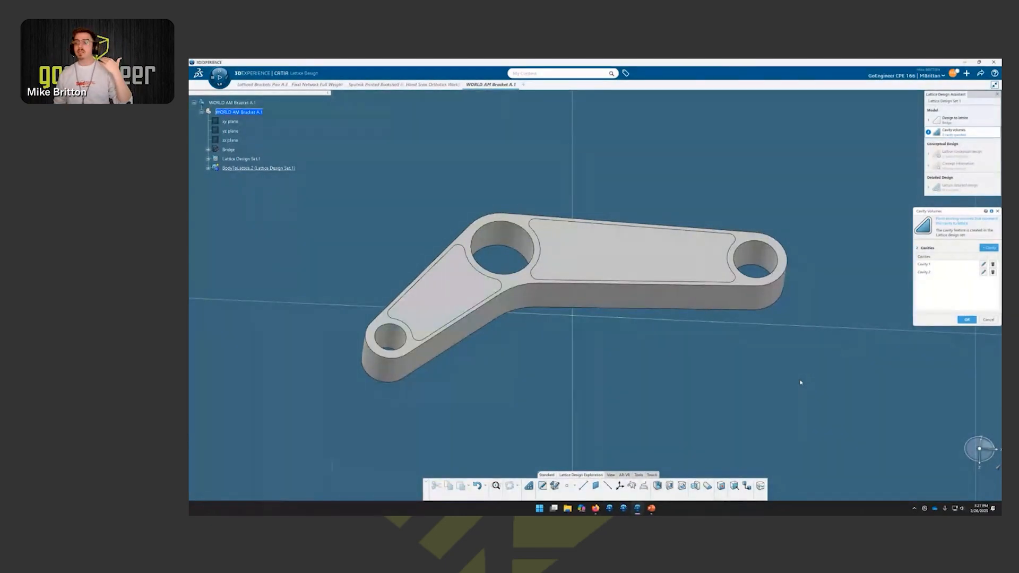
{"action": "left_click", "coordinate": [967, 319]}
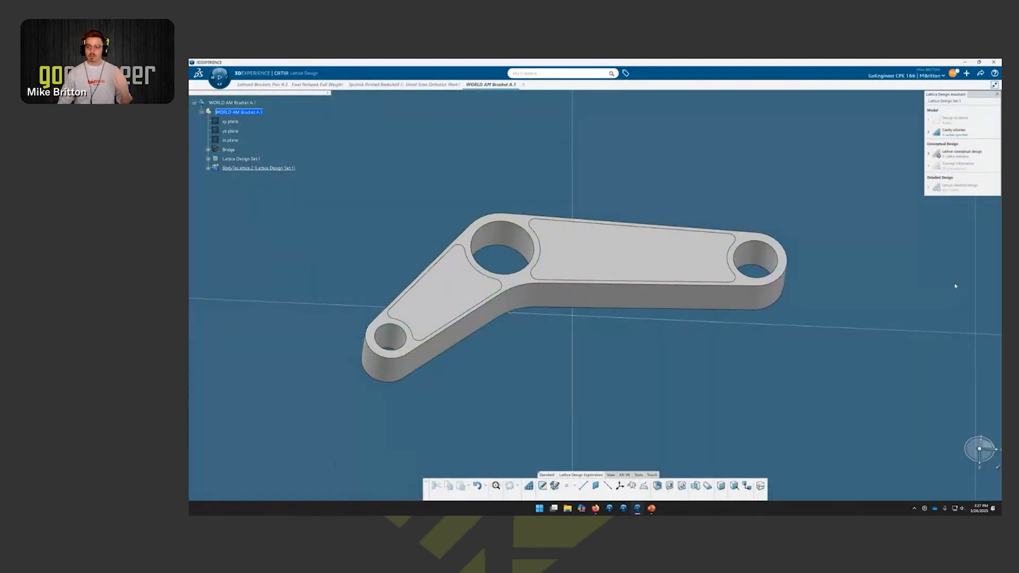
Step: Create an axis through the centre of the large middle hole from its cylindrical face
{"action": "left_click", "coordinate": [951, 160]}
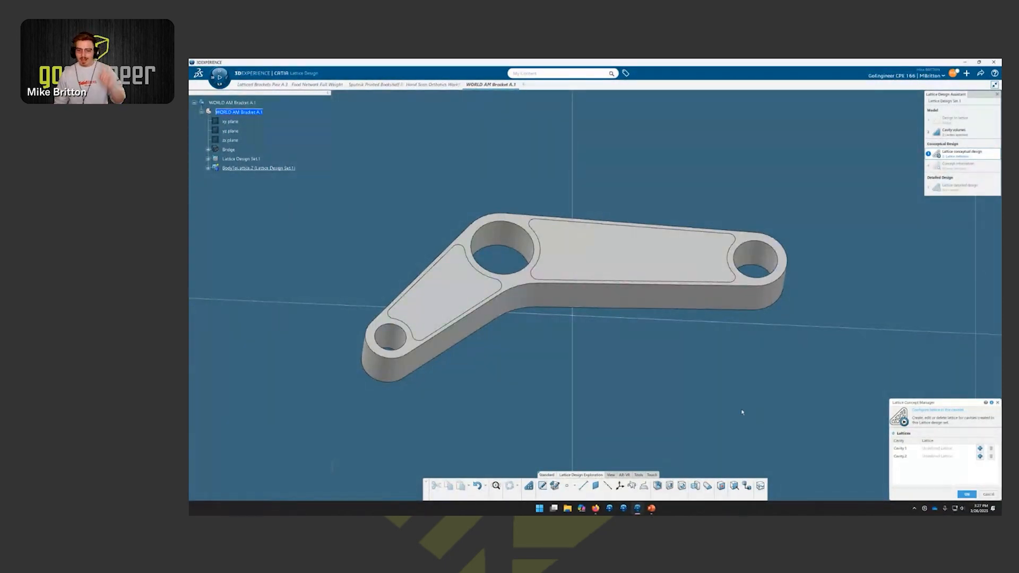
{"action": "left_click", "coordinate": [605, 487]}
{"action": "left_click", "coordinate": [489, 229]}
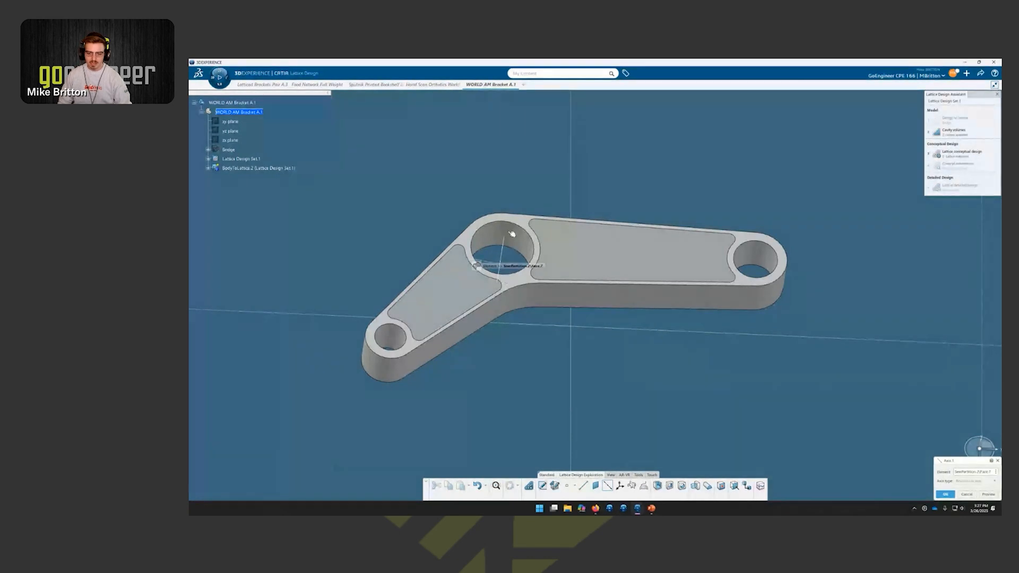
{"action": "left_click", "coordinate": [952, 498]}
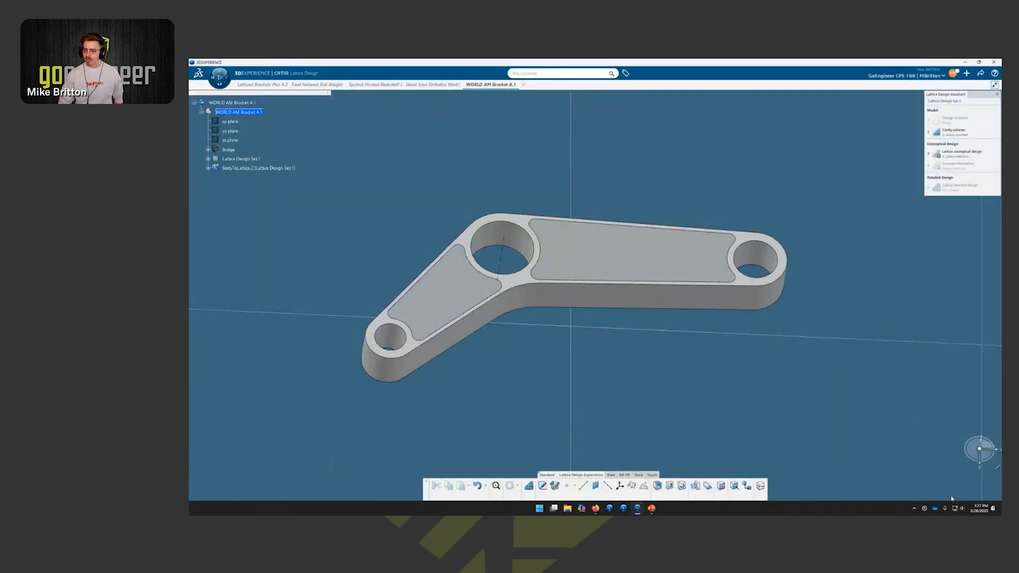
Step: Start a conceptual lattice for Cavity.1, using the Circular type with bars and the Fcc cell
{"action": "left_click", "coordinate": [964, 159]}
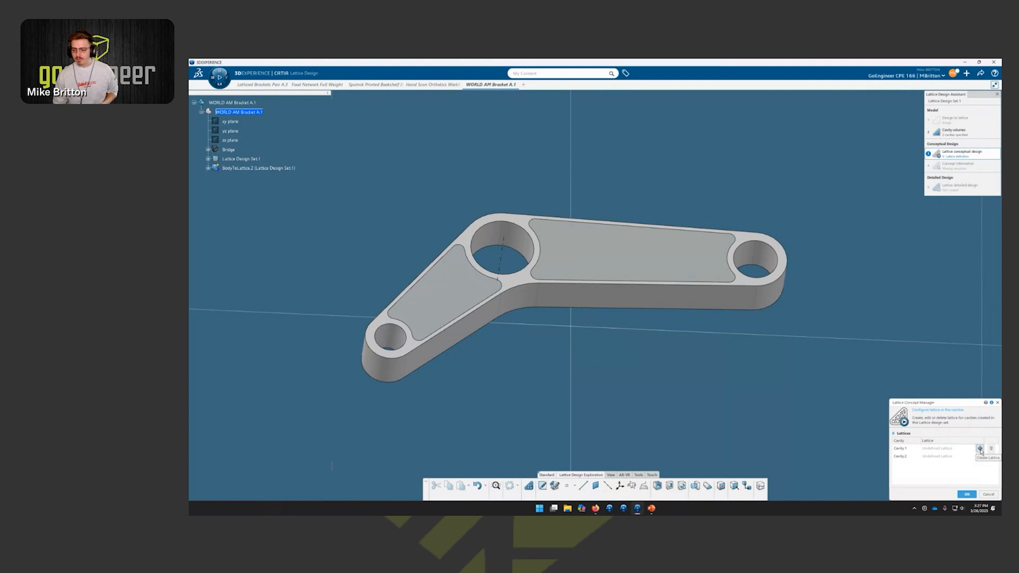
{"action": "left_click", "coordinate": [980, 448]}
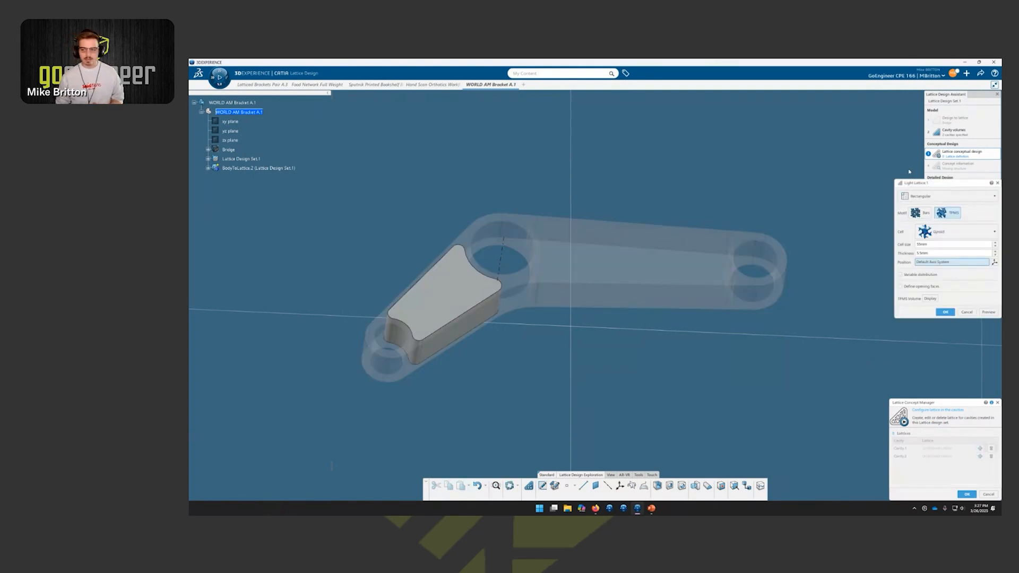
{"action": "left_click", "coordinate": [925, 215]}
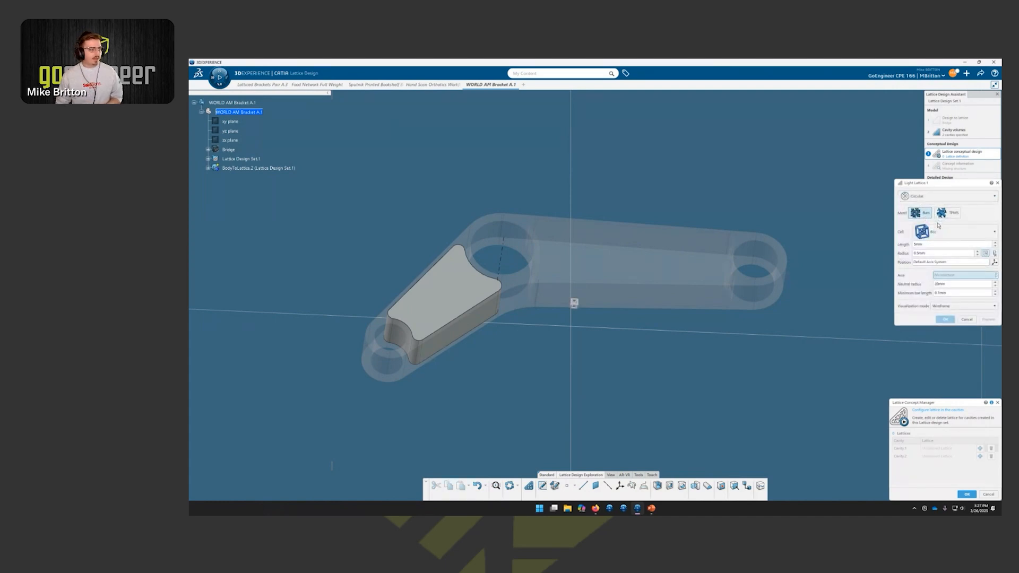
{"action": "left_click", "coordinate": [971, 233]}
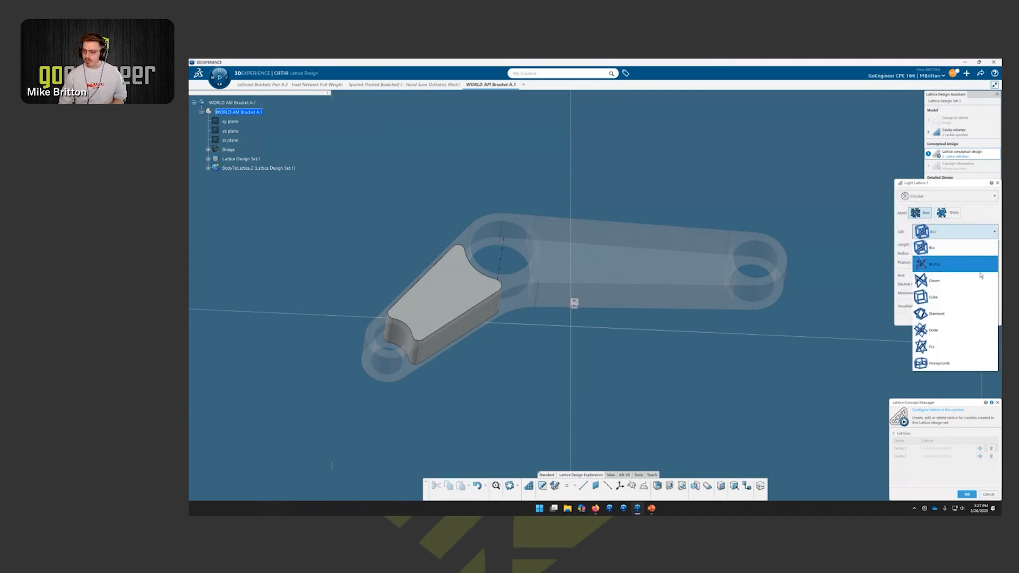
{"action": "left_click", "coordinate": [971, 344]}
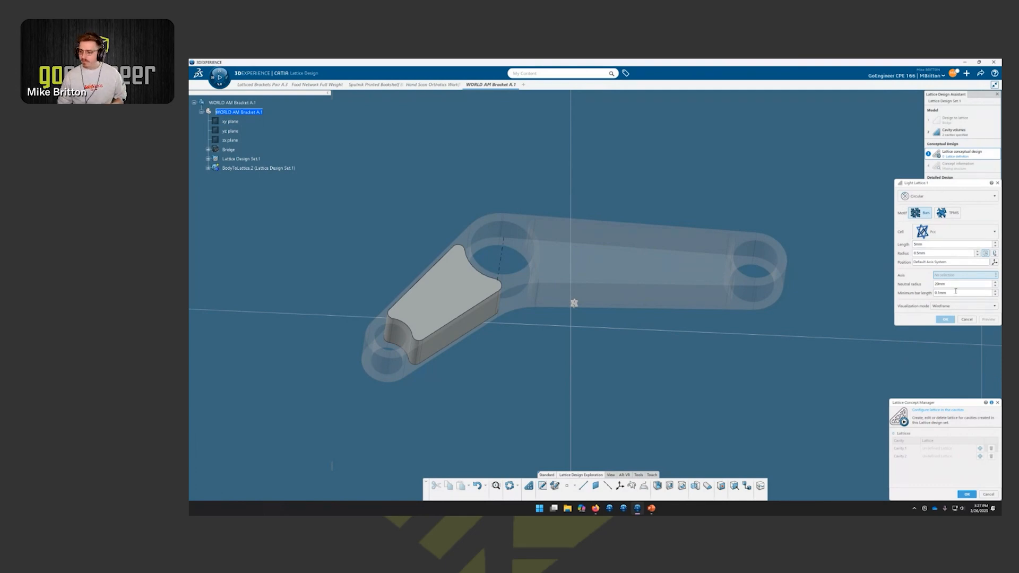
Step: Set the bar radius to 1 mm, use the large hole's axis as the lattice axis, preview it and create the lattice
{"action": "double_click", "coordinate": [947, 253]}
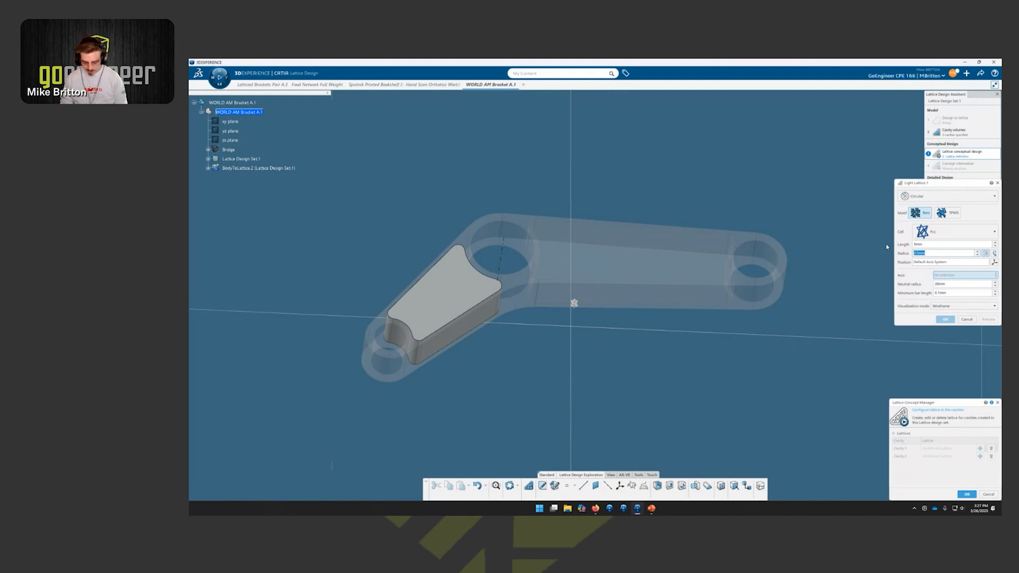
{"action": "type", "text": "1"}
{"action": "key", "text": "Return"}
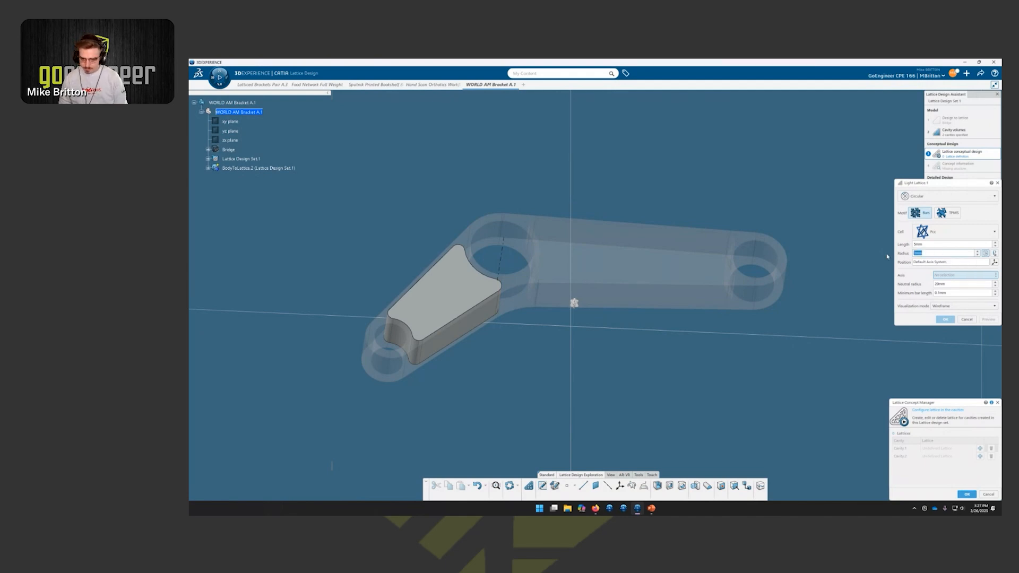
{"action": "left_click", "coordinate": [945, 275]}
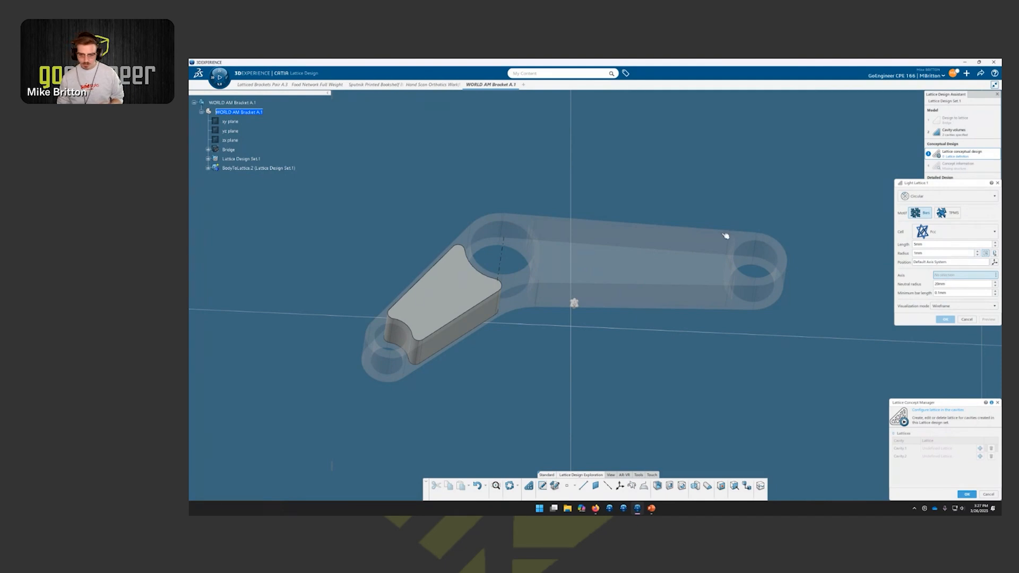
{"action": "left_click", "coordinate": [506, 257]}
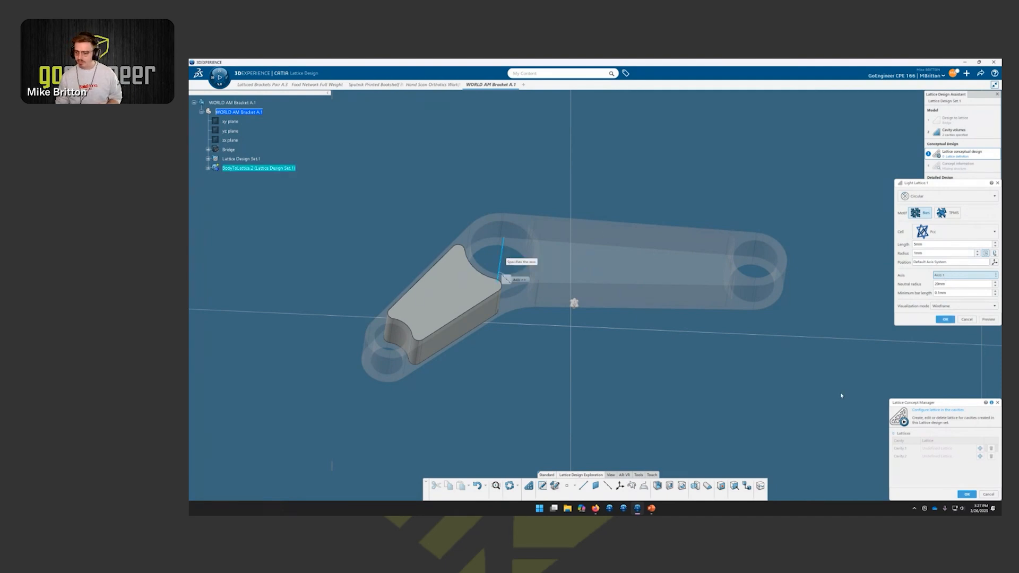
{"action": "left_click", "coordinate": [987, 320]}
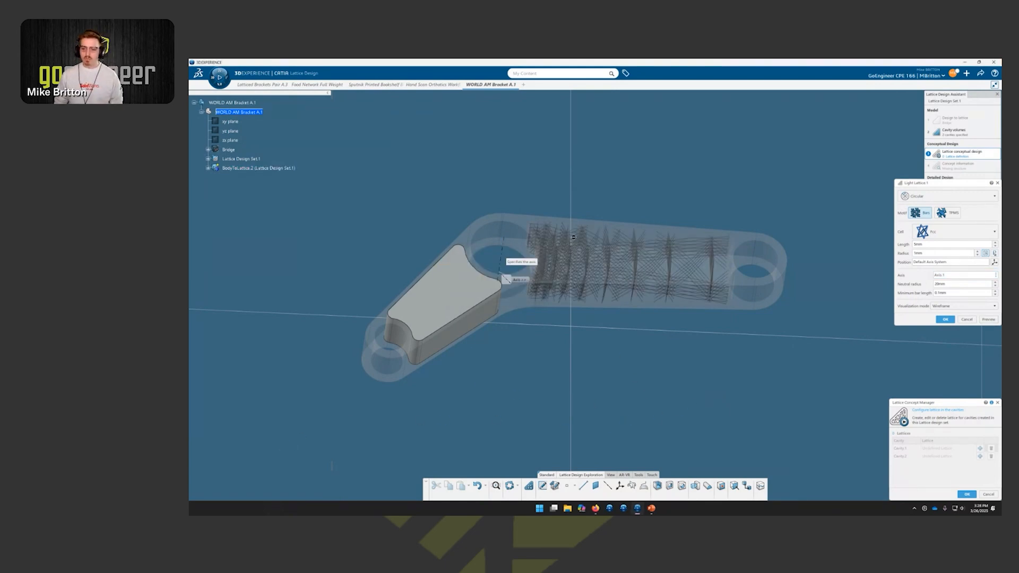
{"action": "left_click", "coordinate": [945, 319]}
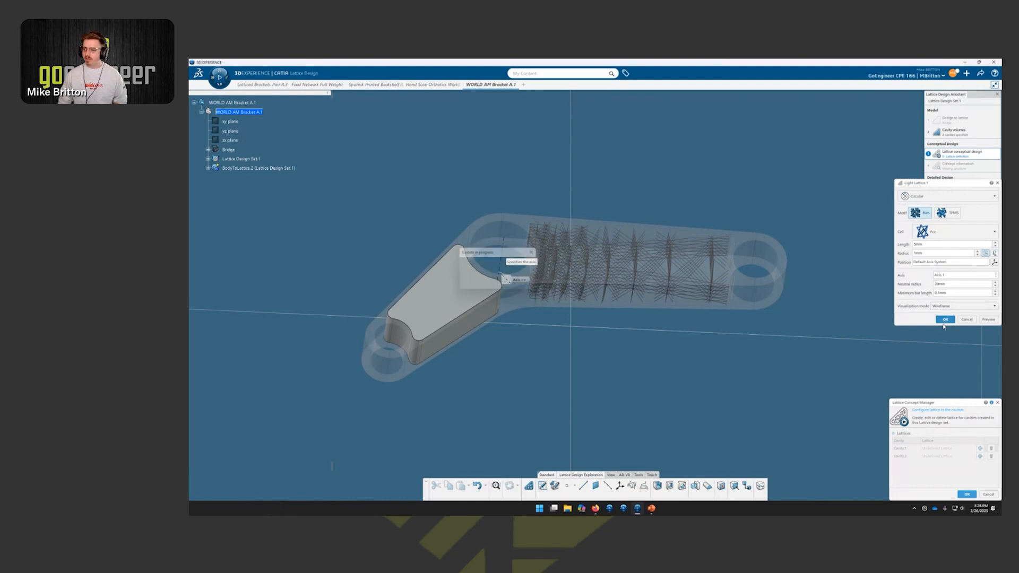
Step: Start a Circular bar lattice for Cavity.2 in the short arm with the Fcc cell
{"action": "left_click", "coordinate": [980, 456]}
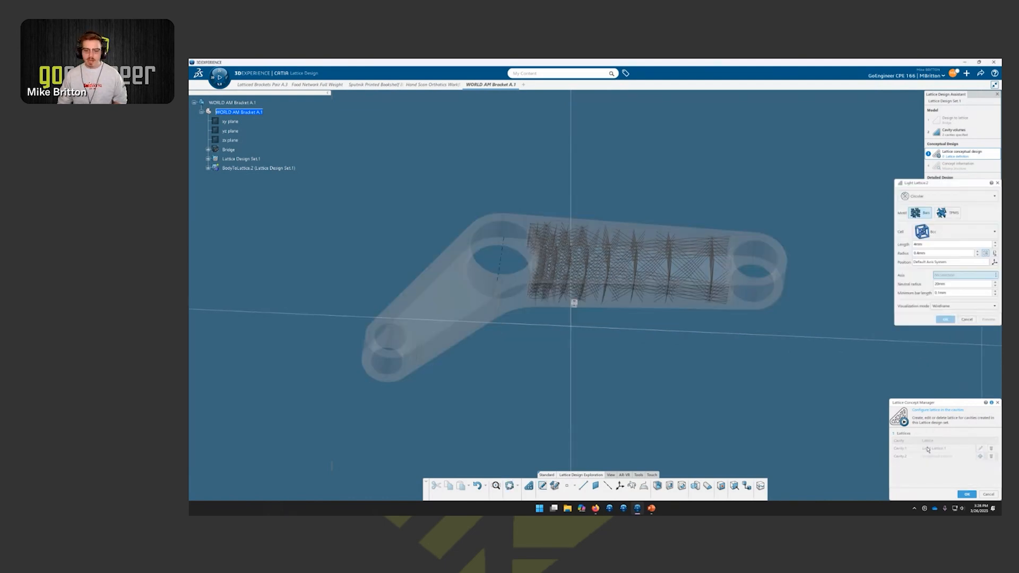
{"action": "left_click", "coordinate": [956, 232]}
{"action": "left_click", "coordinate": [947, 346]}
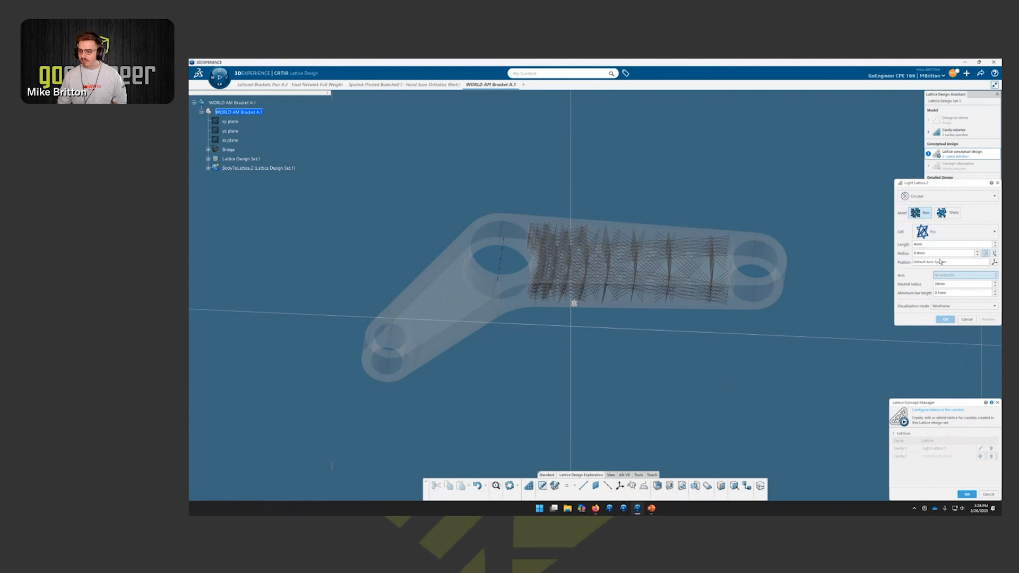
Step: Give the short arm's lattice a 5 mm length, 1 mm radius and the large hole's axis, and finish the conceptual design
{"action": "double_click", "coordinate": [930, 245]}
{"action": "type", "text": "5mm"}
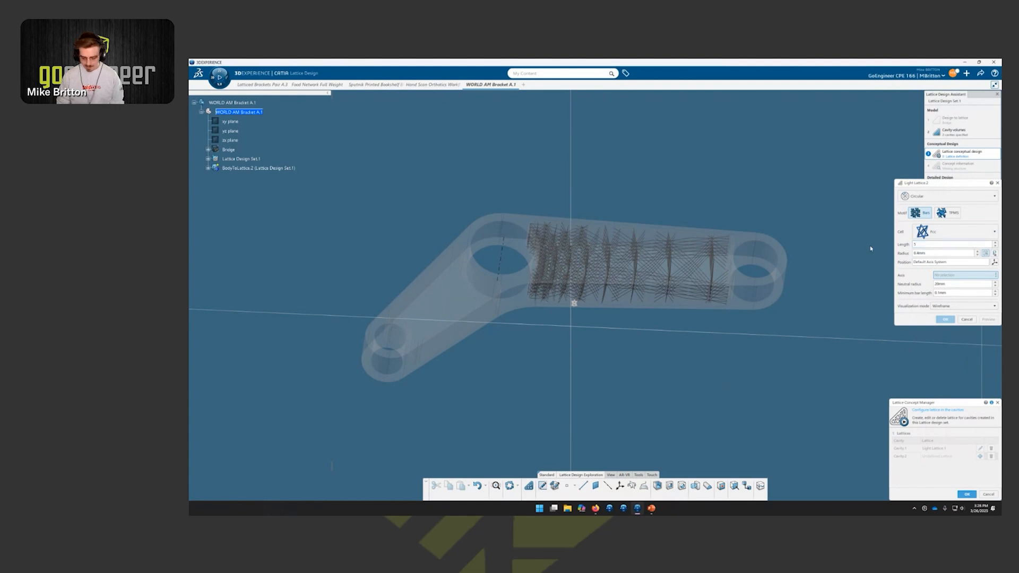
{"action": "key", "text": "Tab"}
{"action": "type", "text": "1"}
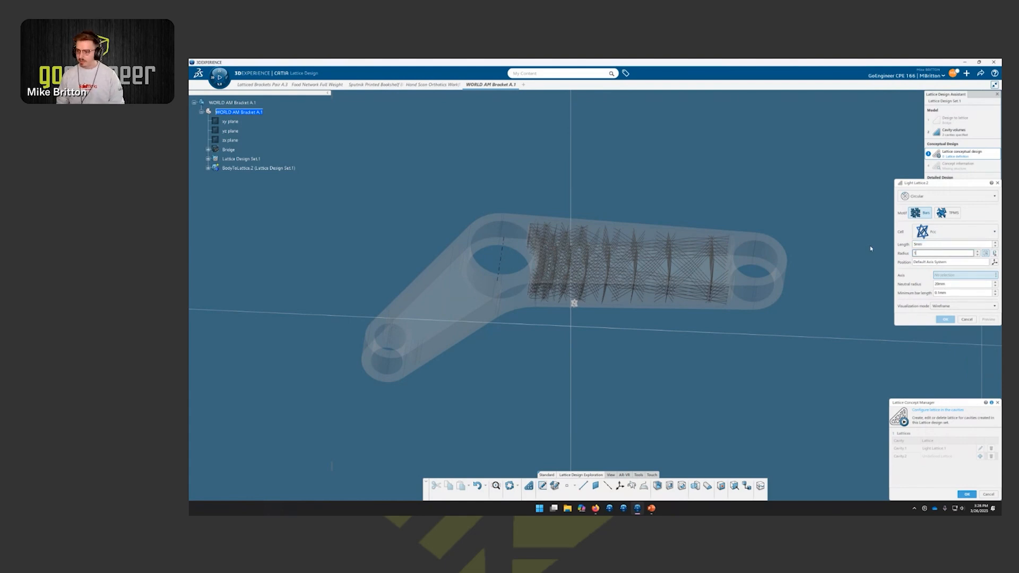
{"action": "key", "text": "Tab"}
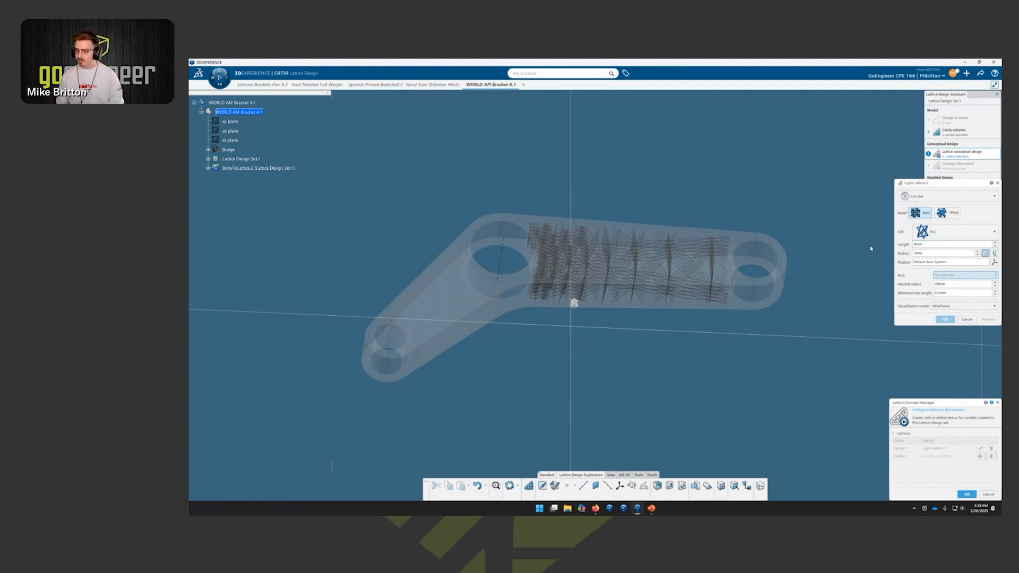
{"action": "left_click", "coordinate": [502, 264]}
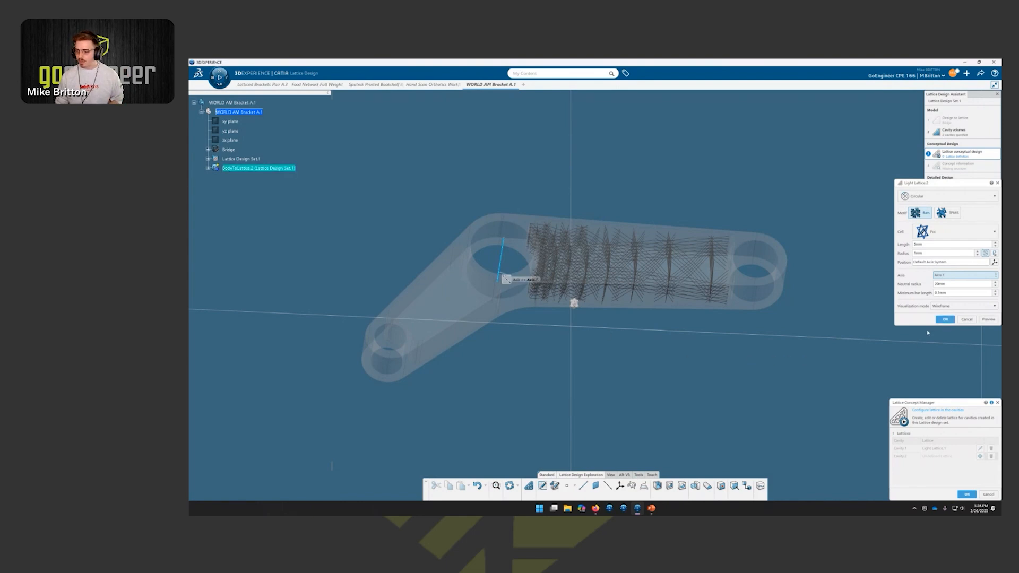
{"action": "left_click", "coordinate": [945, 318]}
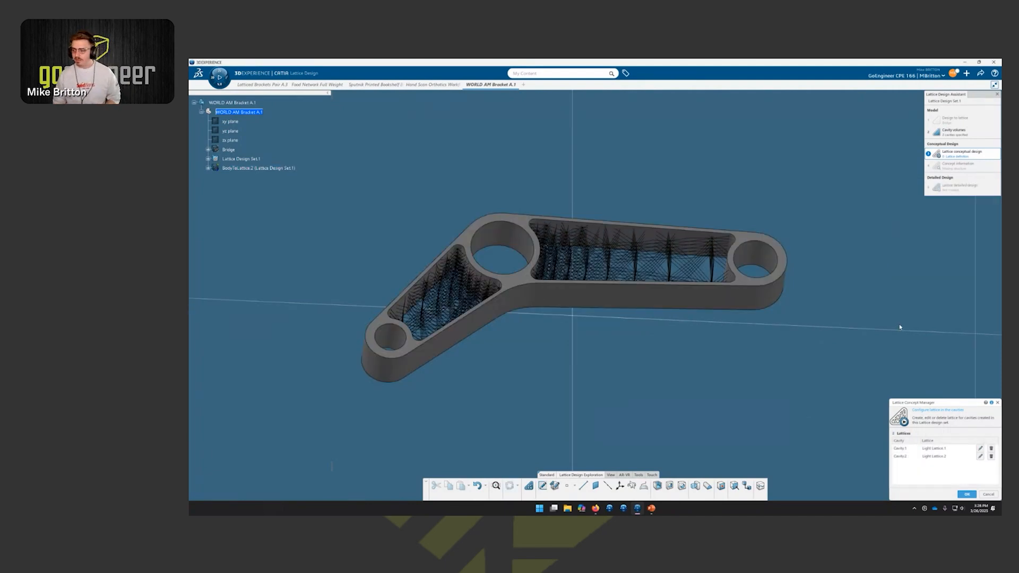
{"action": "left_click", "coordinate": [967, 494]}
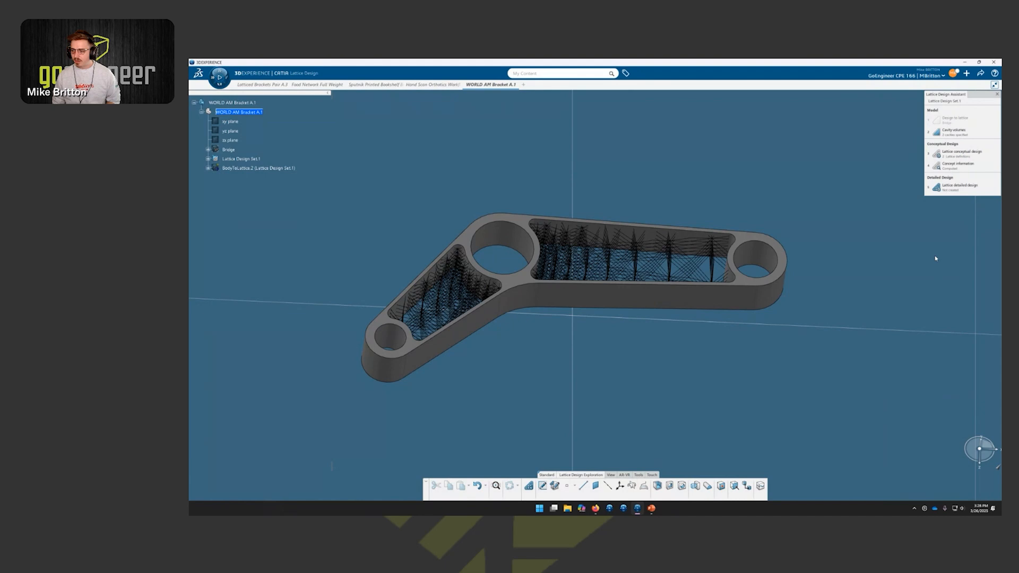
Step: Generate the lattice detailed design with a decimation sag of 0.75 mm
{"action": "left_click", "coordinate": [964, 191]}
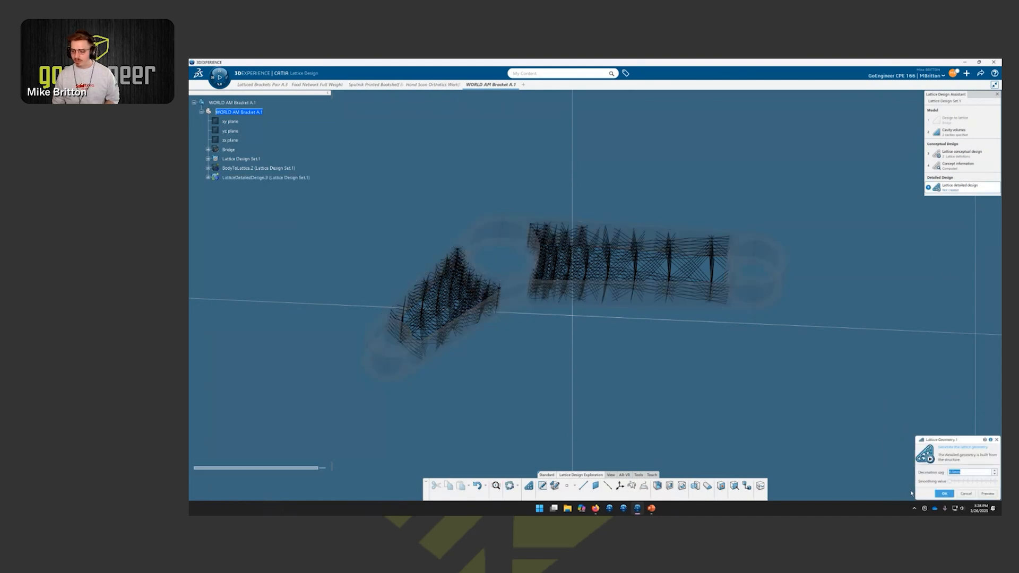
{"action": "type", "text": "0"}
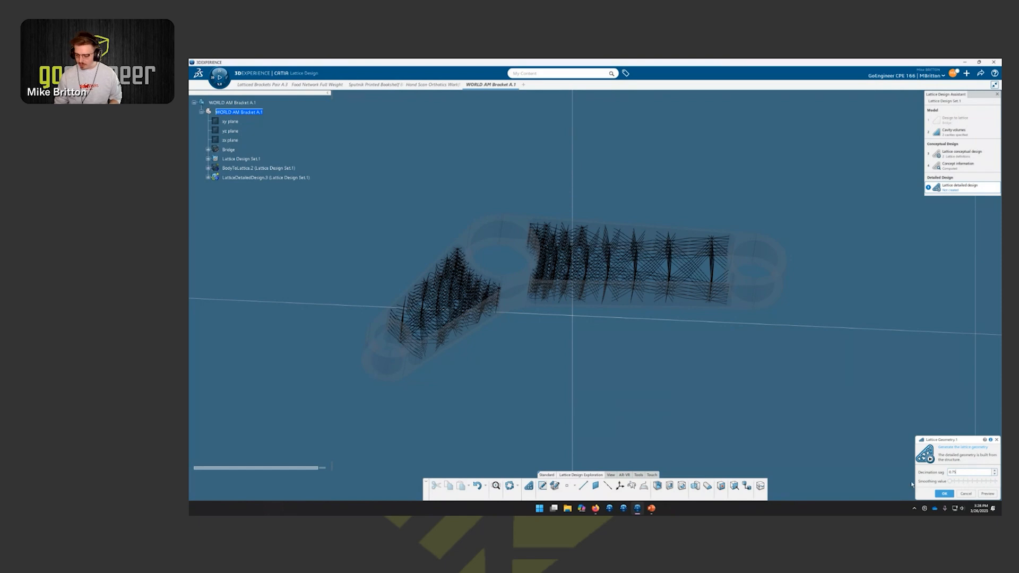
{"action": "left_click", "coordinate": [941, 495]}
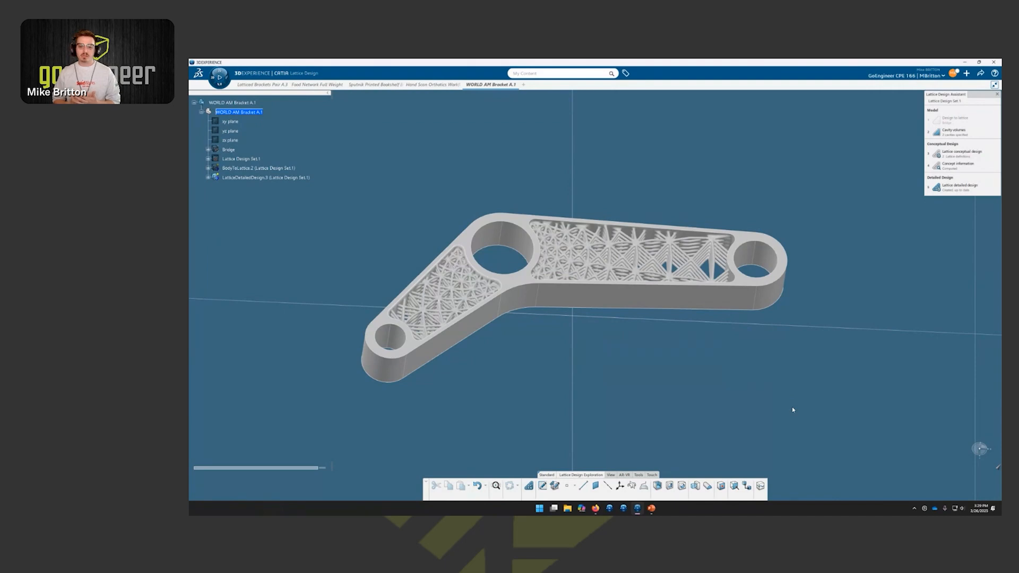
Step: Examine the generated lattice struts in the bracket's long arm up close and from several angles
{"action": "middle_click_drag", "start_coordinate": [862, 352], "coordinate": [846, 343]}
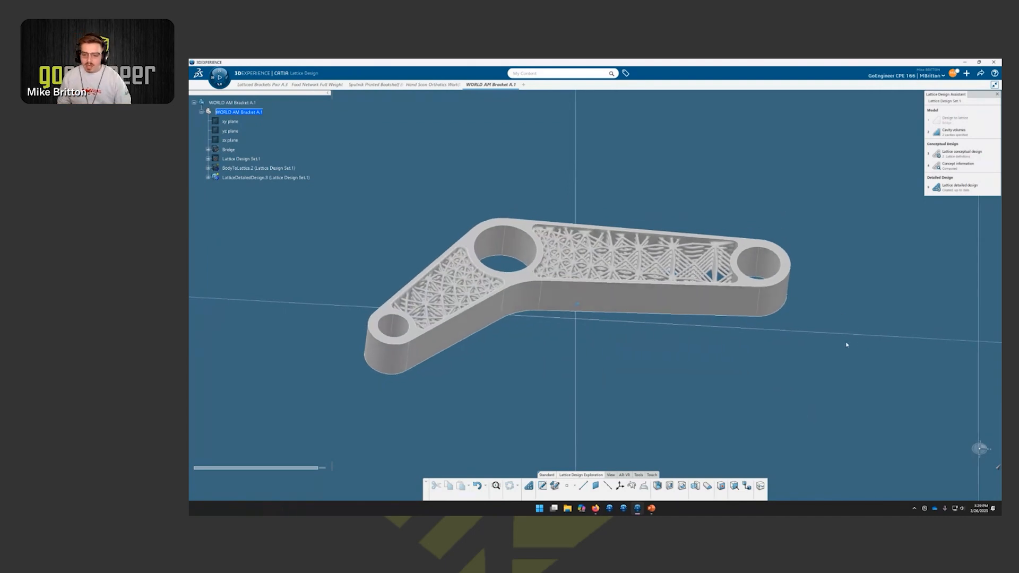
{"action": "scroll", "coordinate": [845, 342], "scroll_direction": "up", "scroll_amount": 5}
{"action": "scroll", "coordinate": [914, 381], "scroll_direction": "up", "scroll_amount": 5}
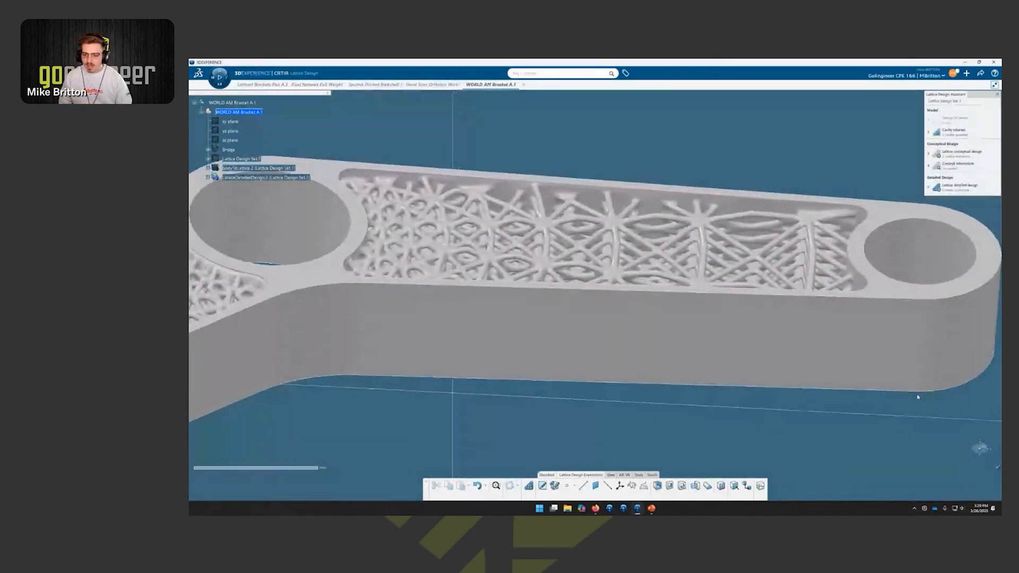
{"action": "scroll", "coordinate": [792, 151], "scroll_direction": "up", "scroll_amount": 5}
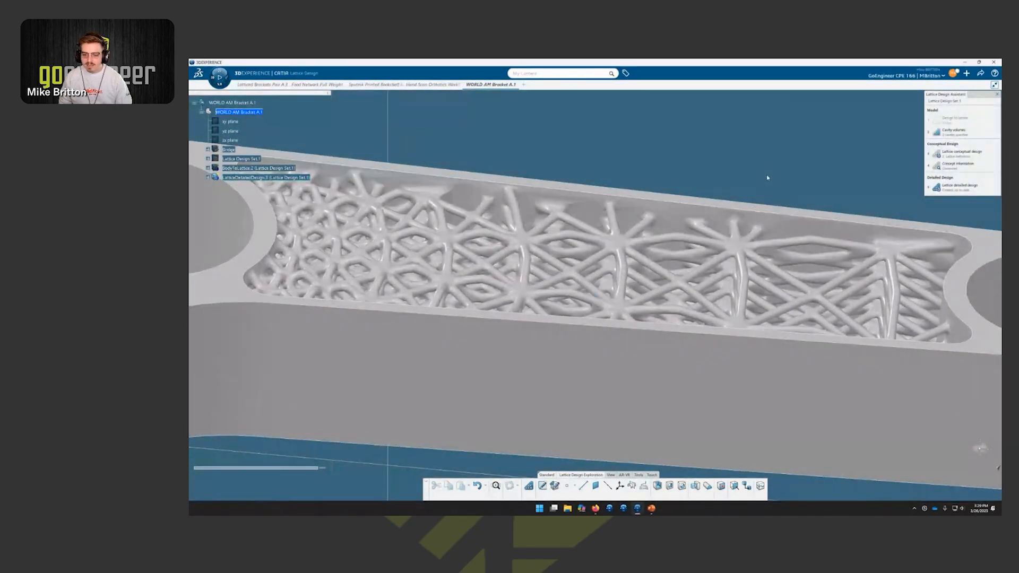
{"action": "middle_click_drag", "start_coordinate": [758, 158], "coordinate": [759, 129]}
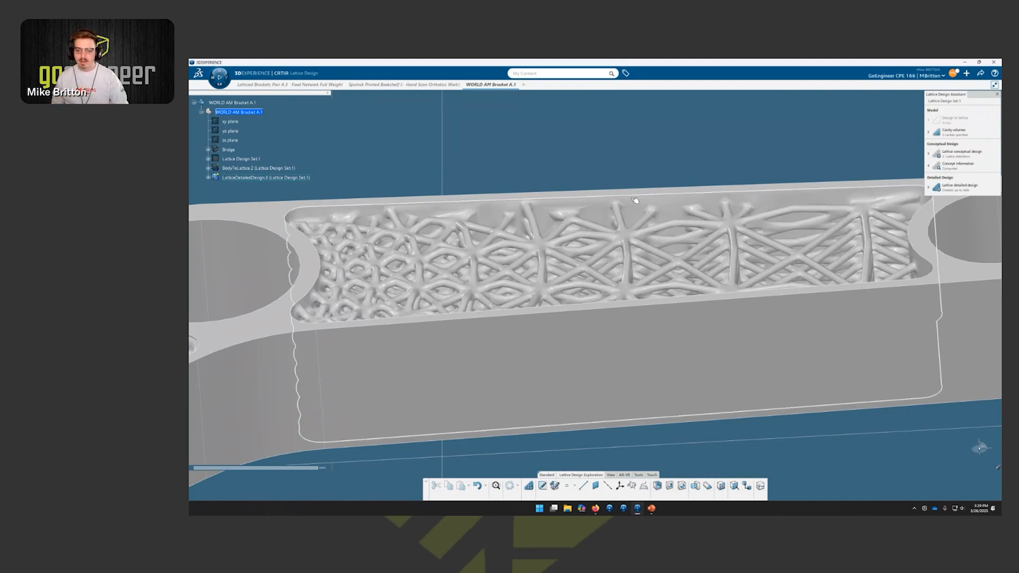
{"action": "middle_click_drag", "start_coordinate": [695, 158], "coordinate": [506, 424]}
{"action": "scroll", "coordinate": [728, 267], "scroll_direction": "down", "scroll_amount": 5}
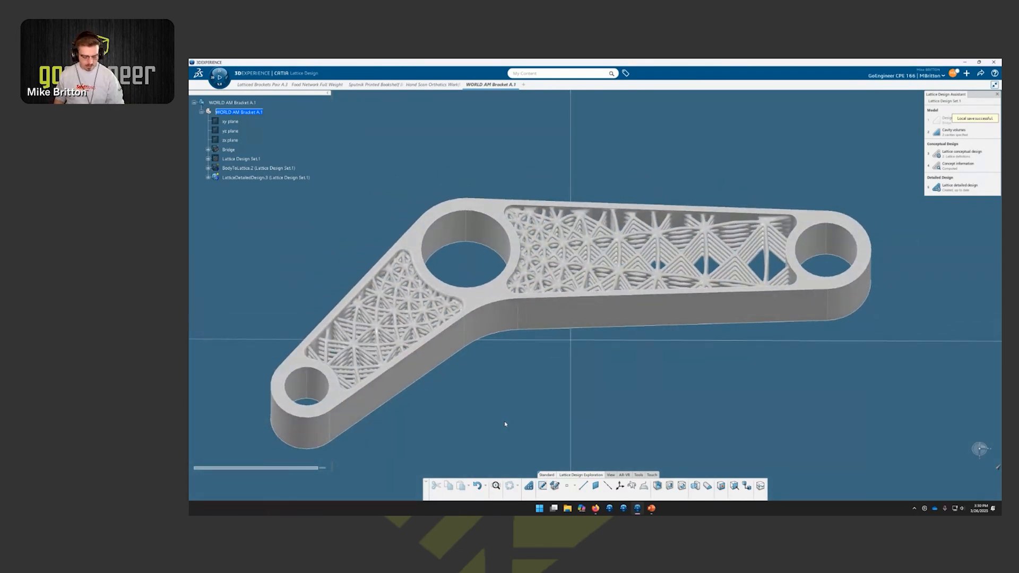
Step: Save the latticed bracket
{"action": "key", "text": "ctrl+s"}
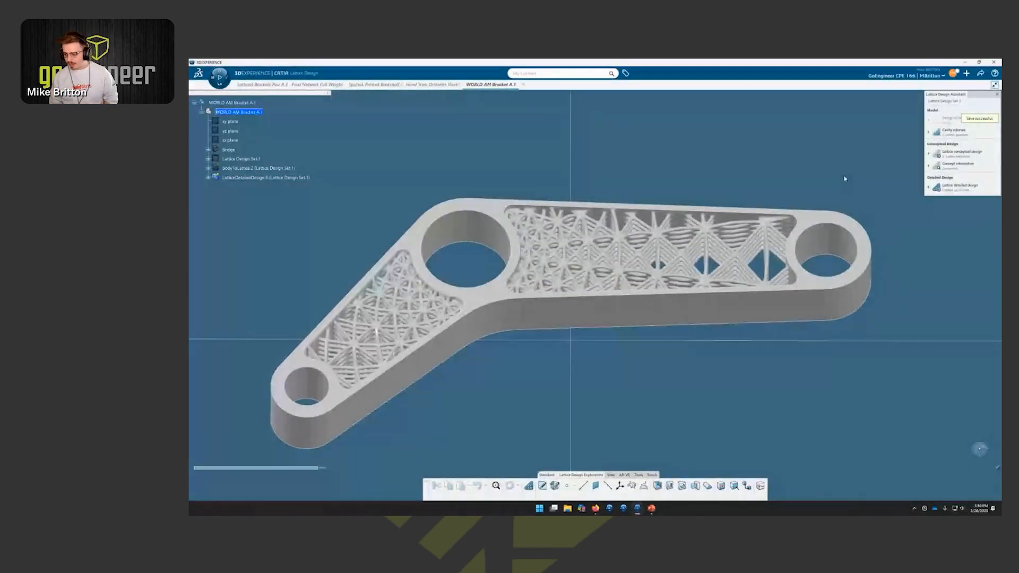
Step: Import the Full Weight AM Bracket STEP file from the Desktop and dismiss the transfer reports
{"action": "left_click", "coordinate": [967, 78]}
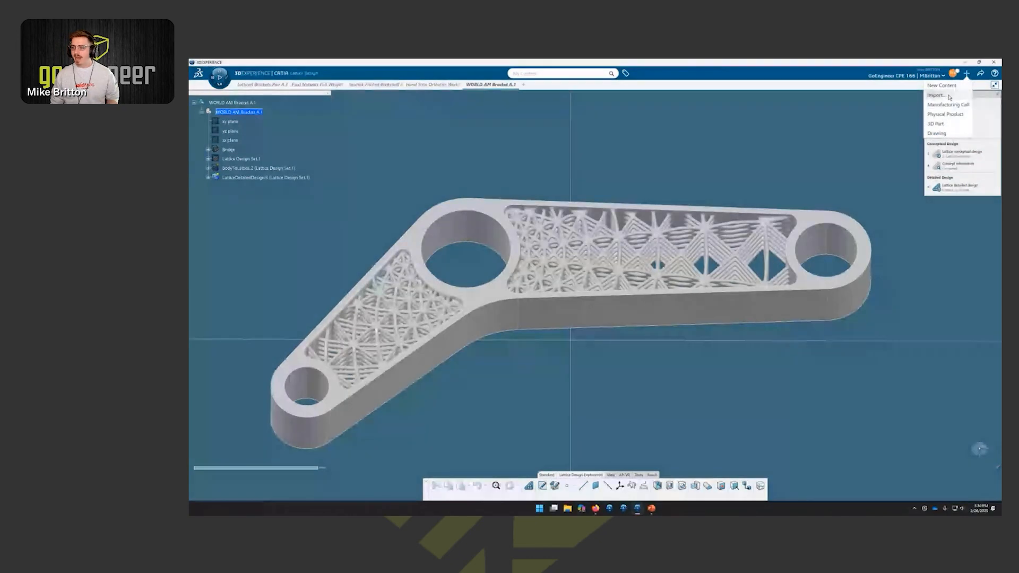
{"action": "left_click", "coordinate": [944, 96]}
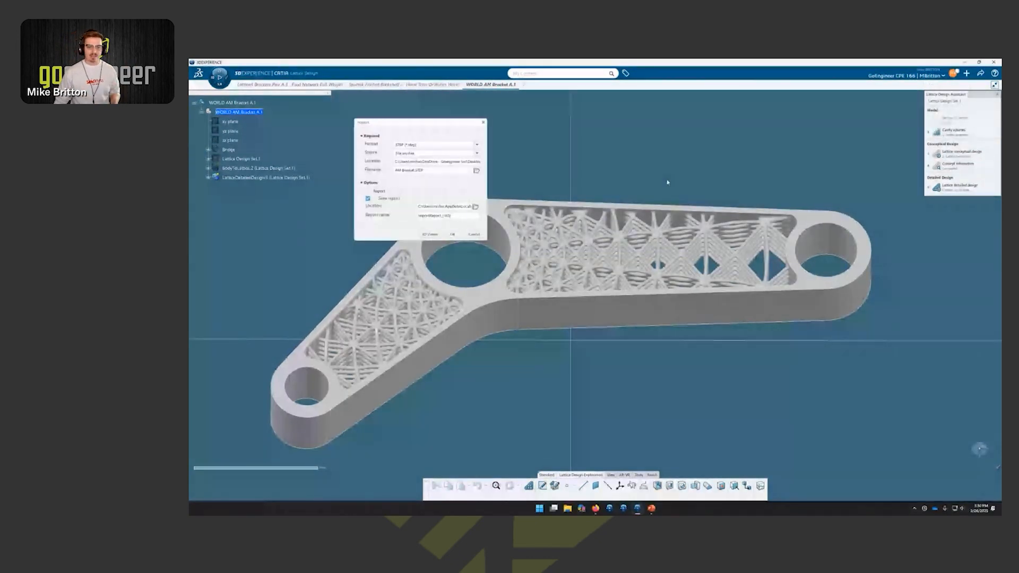
{"action": "left_click", "coordinate": [476, 171]}
{"action": "left_click", "coordinate": [318, 127]}
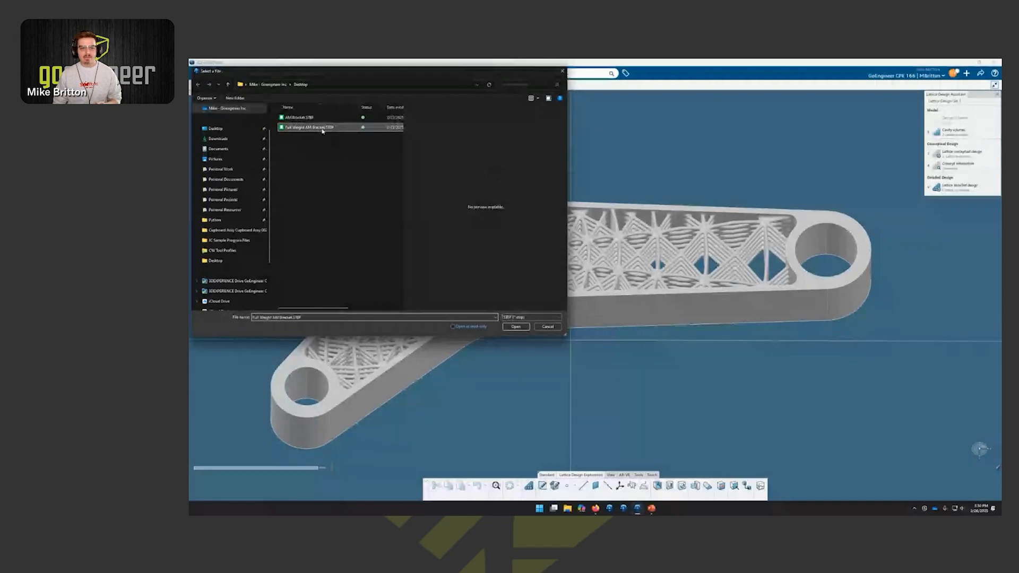
{"action": "left_click", "coordinate": [513, 327]}
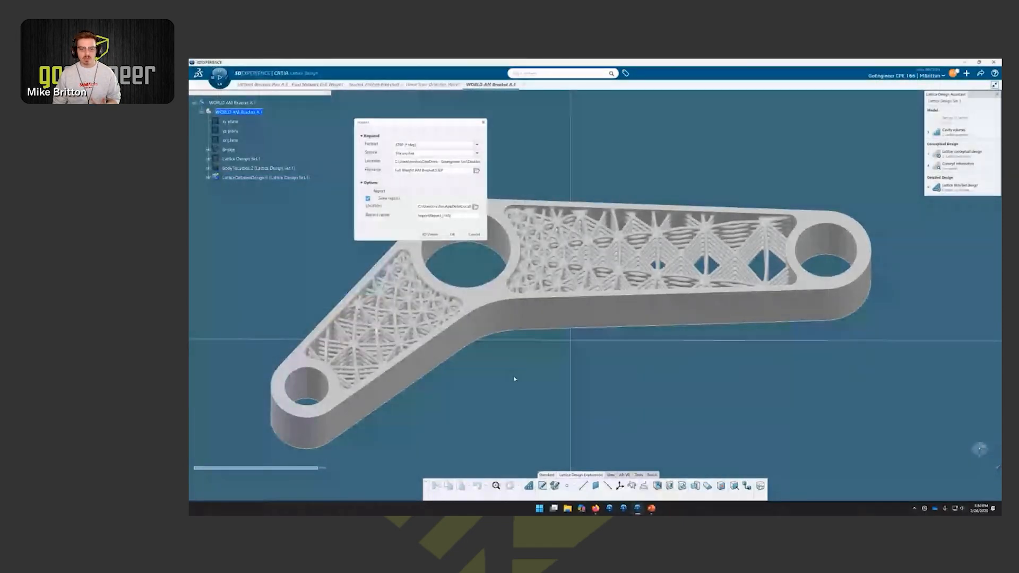
{"action": "key", "text": "Return"}
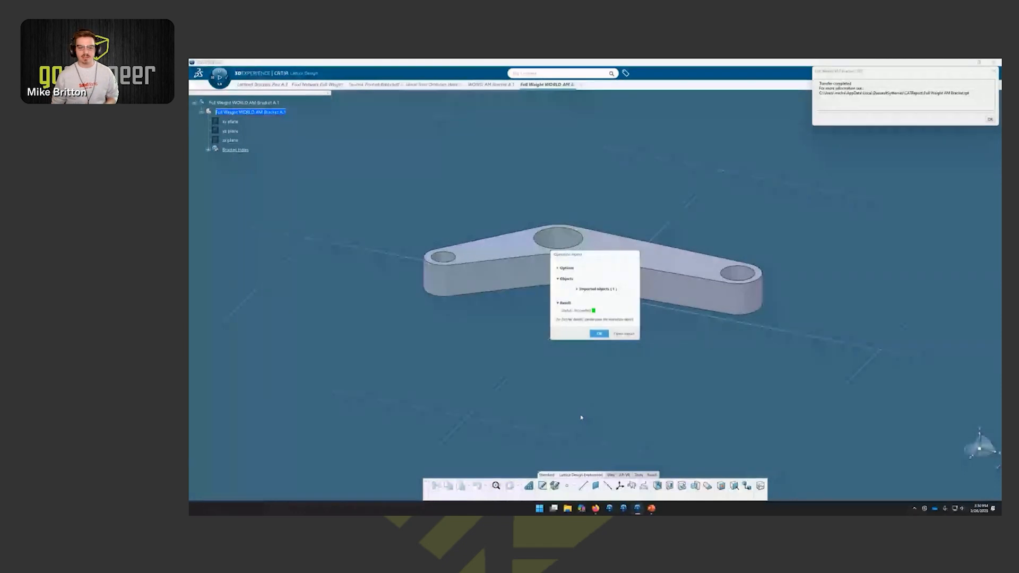
{"action": "left_click", "coordinate": [599, 334]}
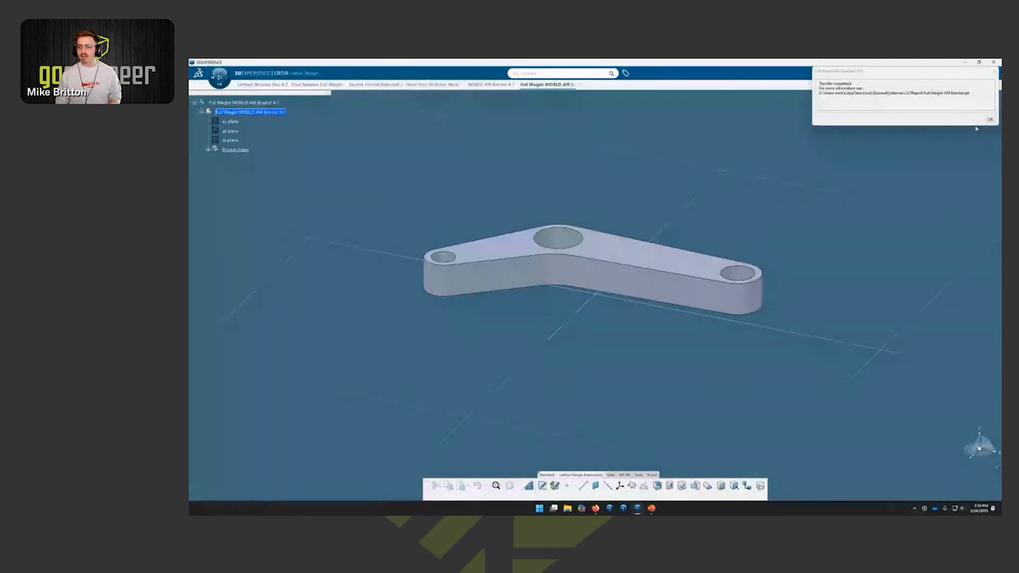
{"action": "left_click", "coordinate": [990, 119]}
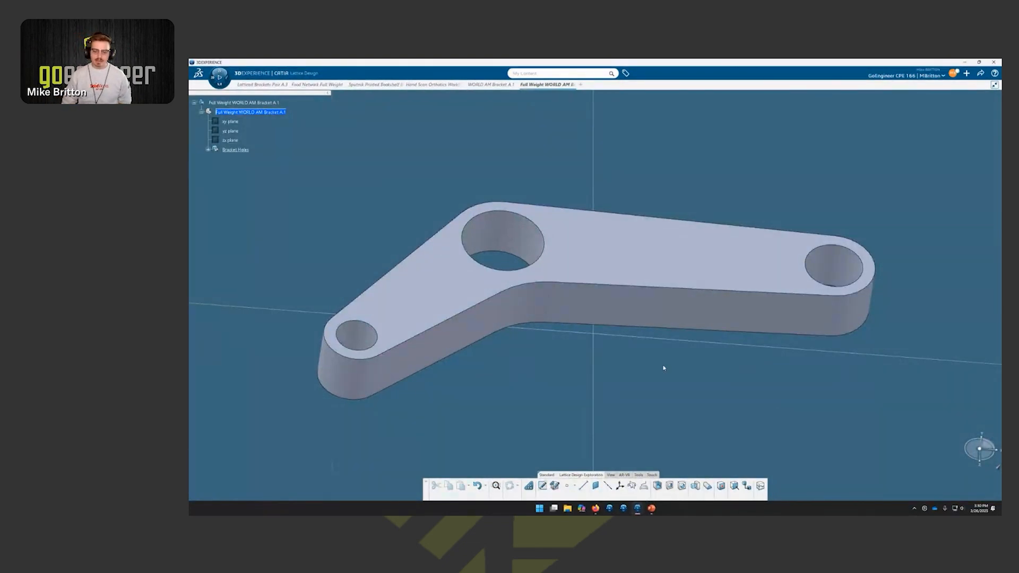
Step: Switch to Natural Shape and convert the imported bracket to editable geometry with the recommended Body in white industrial context
{"action": "left_click", "coordinate": [555, 486]}
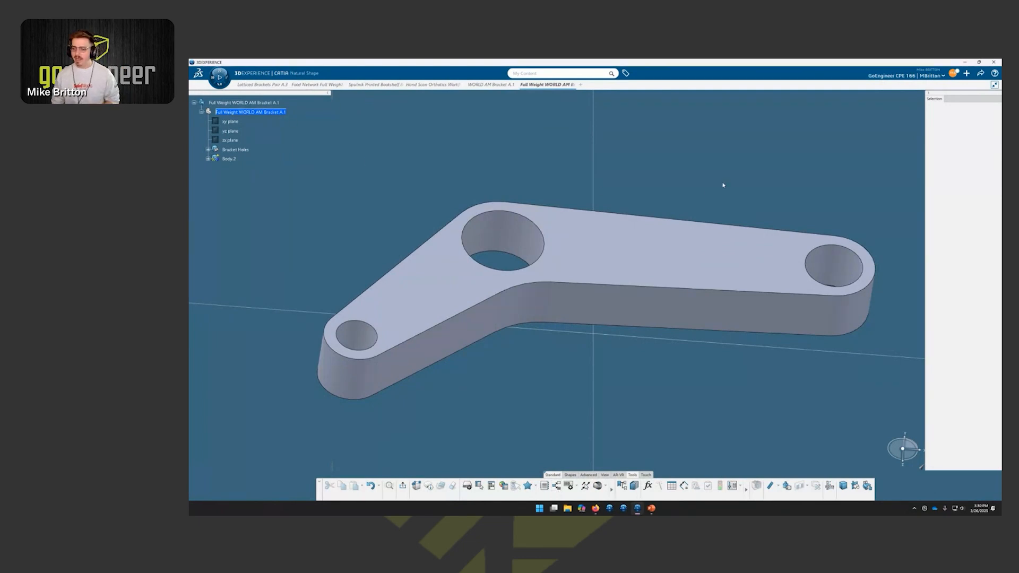
{"action": "left_click", "coordinate": [689, 241]}
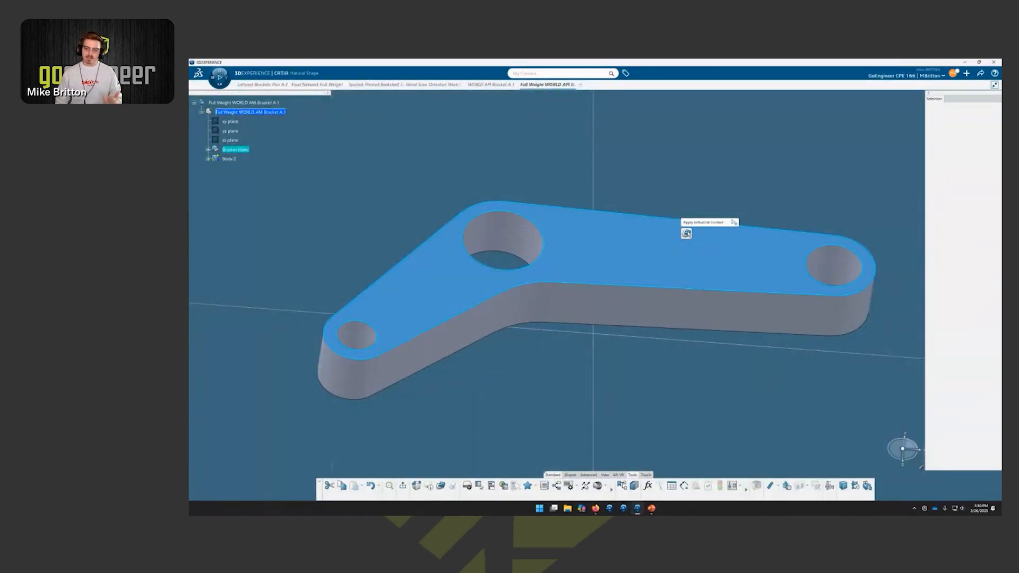
{"action": "left_click", "coordinate": [686, 233]}
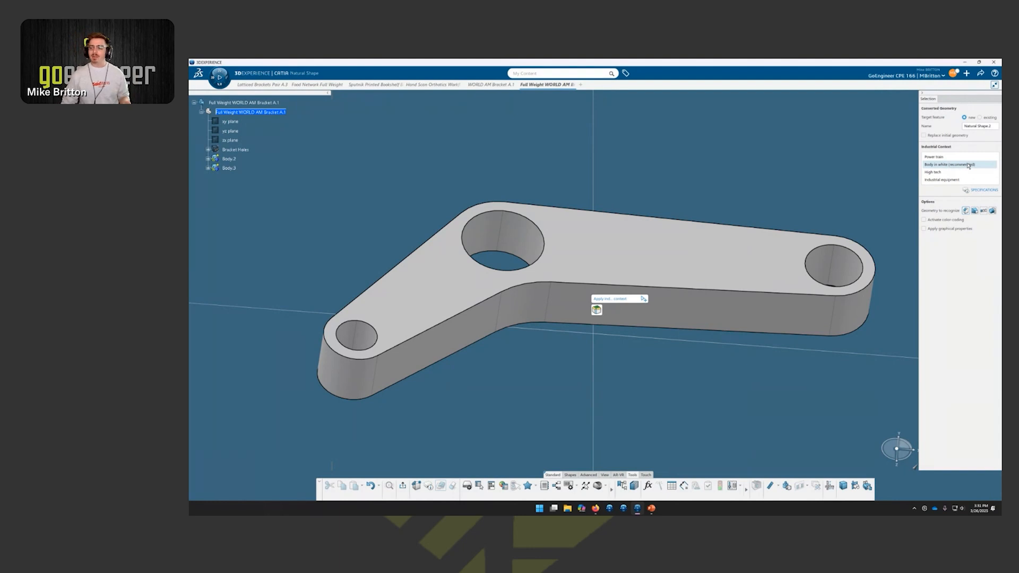
{"action": "key", "text": "Escape"}
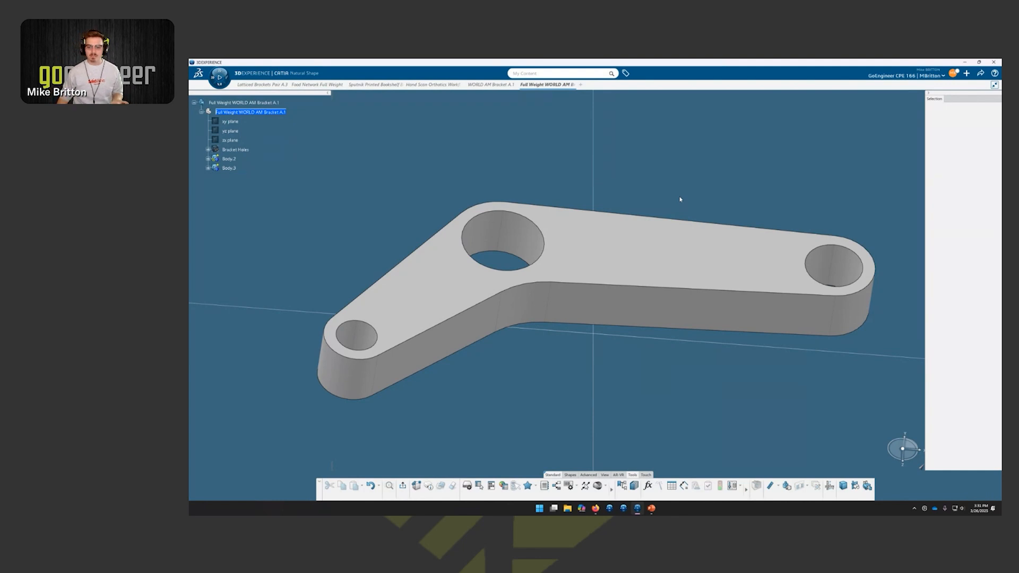
Step: Offset the bracket's top face upward by 1 mm
{"action": "left_click", "coordinate": [659, 257]}
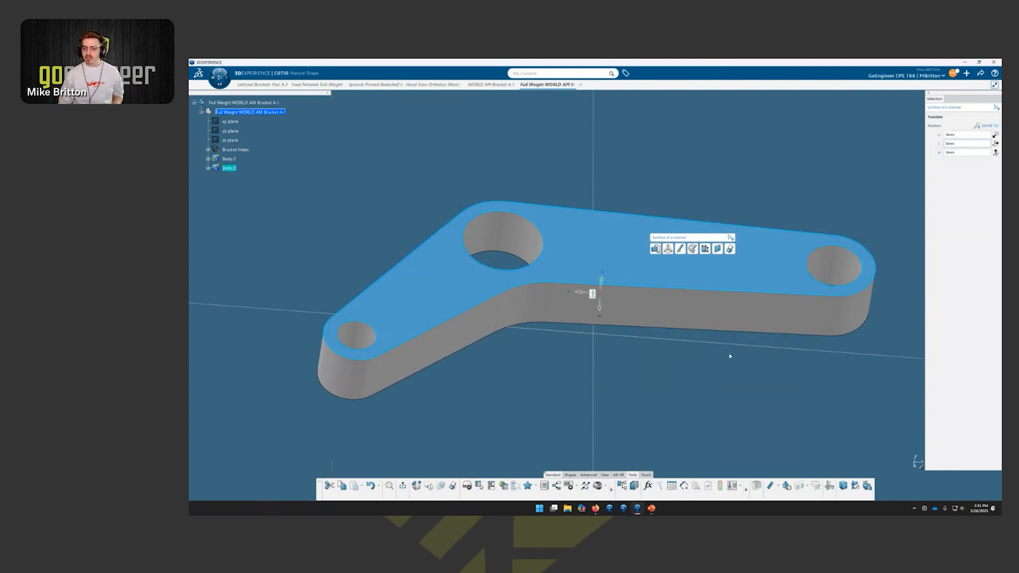
{"action": "middle_click_drag", "start_coordinate": [713, 325], "coordinate": [710, 307]}
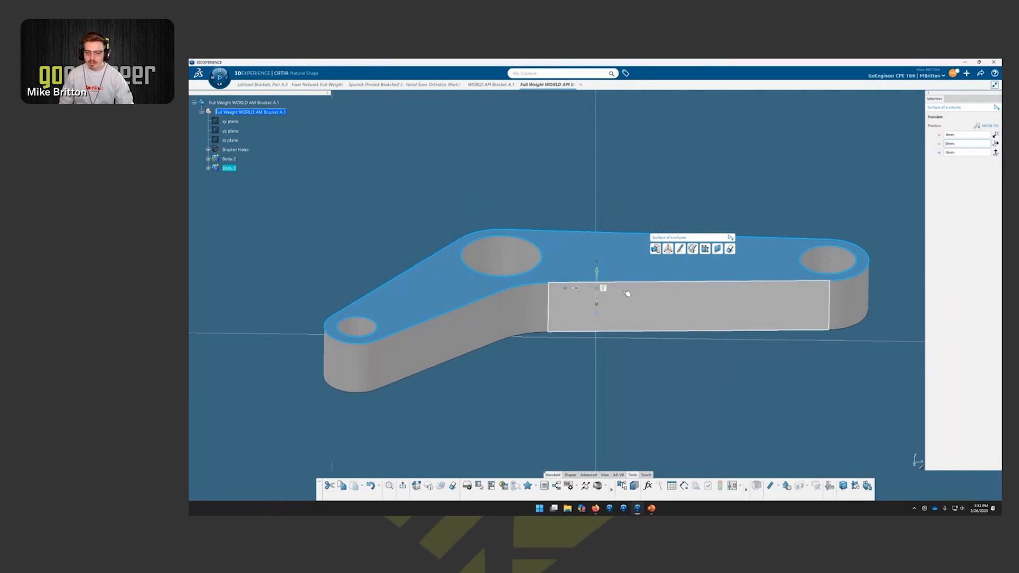
{"action": "left_click", "coordinate": [598, 276]}
{"action": "left_click_drag", "start_coordinate": [596, 268], "coordinate": [597, 264]}
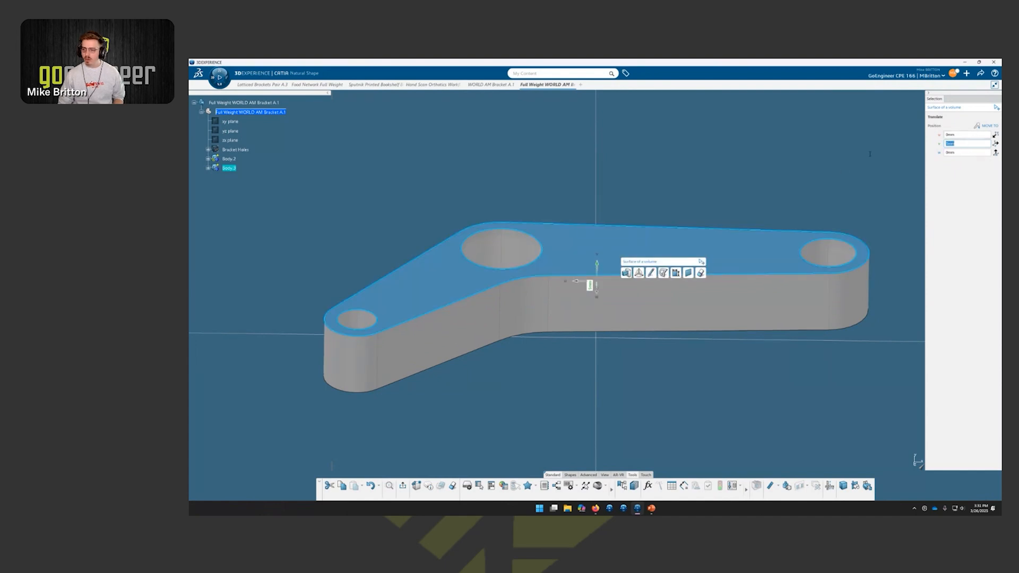
{"action": "type", "text": "1"}
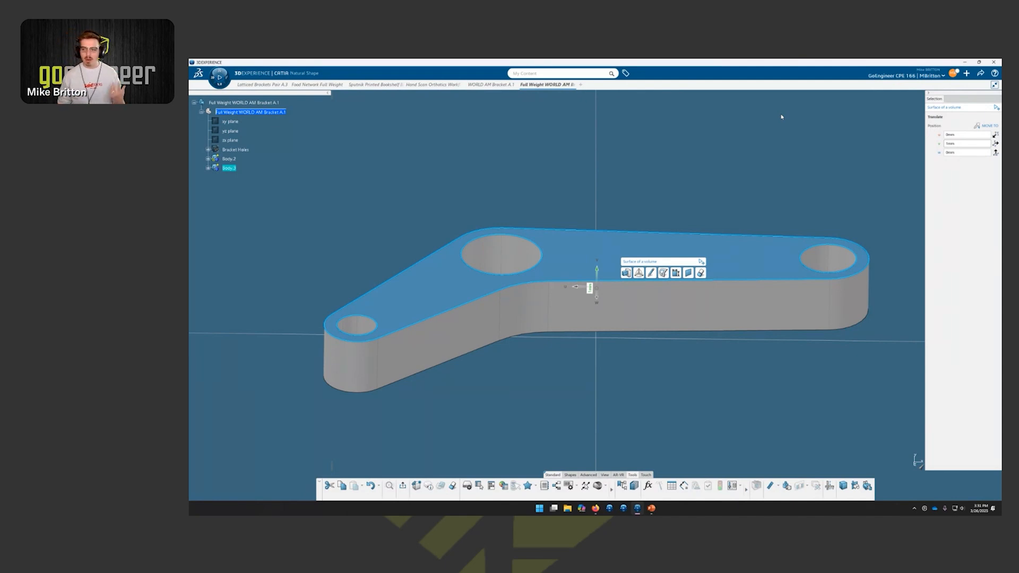
{"action": "left_click", "coordinate": [790, 154]}
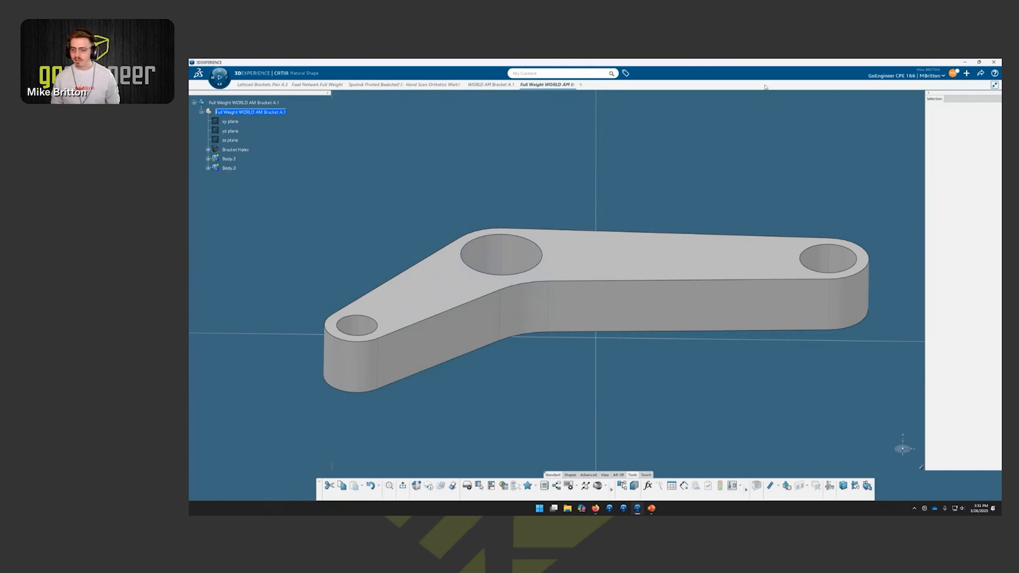
Step: Set the radius of the hole at the long arm's end to 16 mm
{"action": "left_click", "coordinate": [824, 258]}
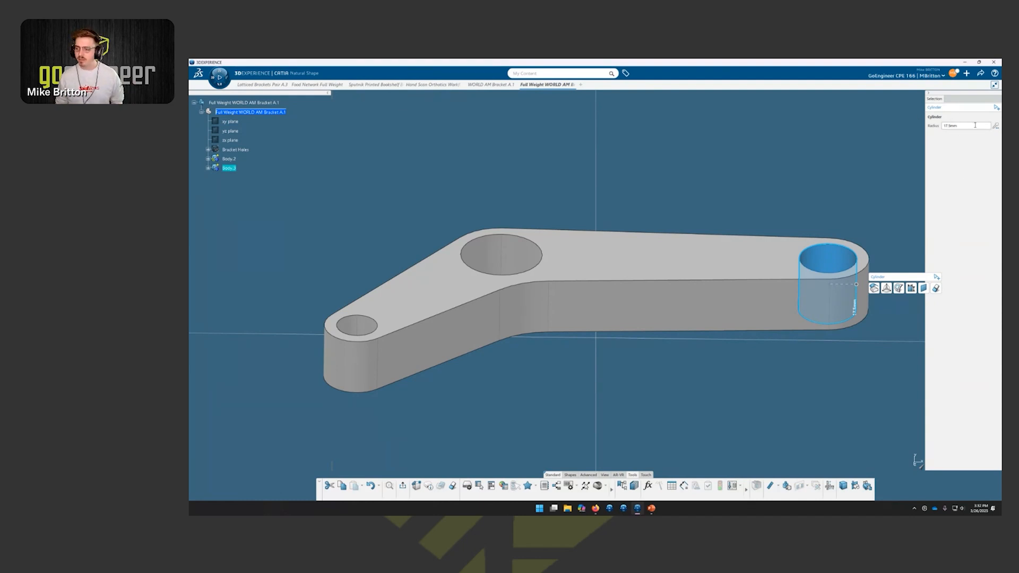
{"action": "left_click_drag", "start_coordinate": [975, 126], "coordinate": [808, 127]}
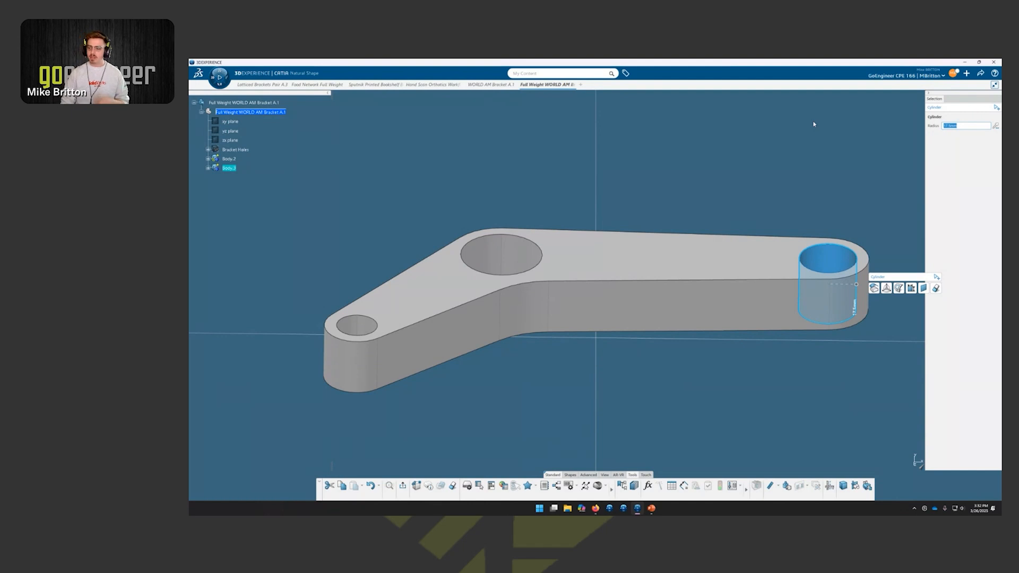
{"action": "type", "text": "15mm"}
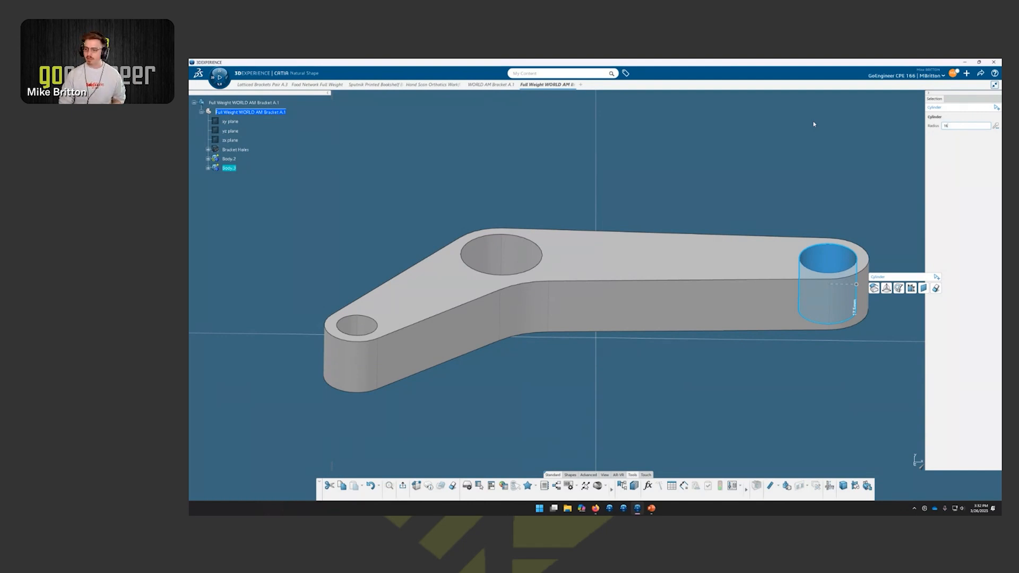
{"action": "key", "text": "Return"}
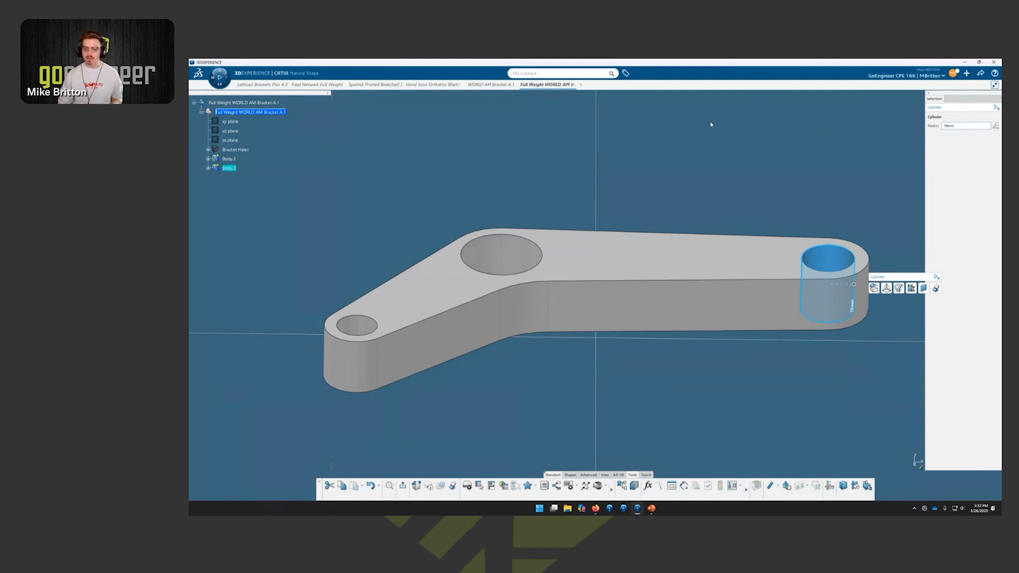
Step: Set the radius of the large hole at the bracket's bend to 23.5 mm
{"action": "left_click", "coordinate": [525, 255]}
{"action": "double_click", "coordinate": [949, 126]}
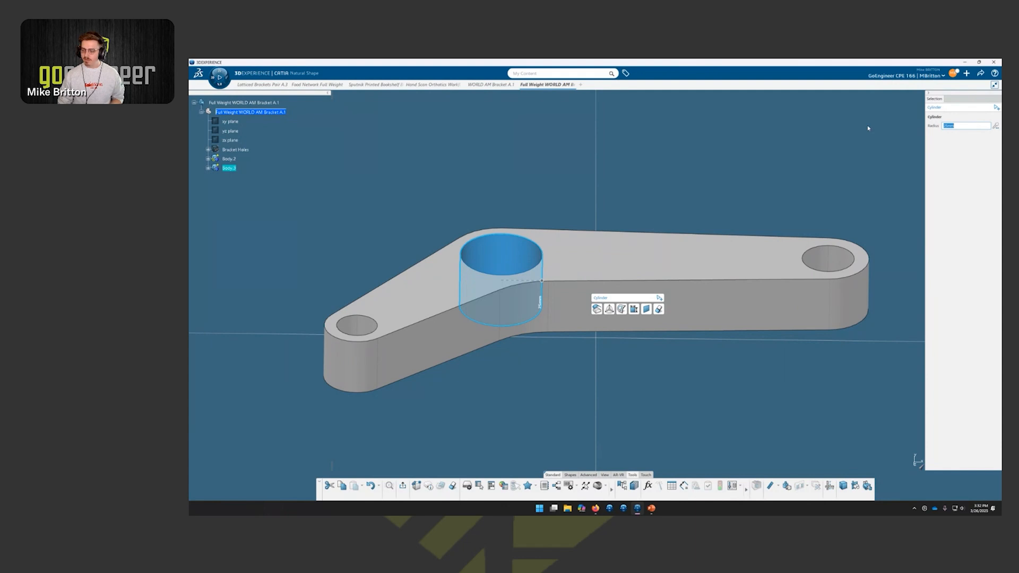
{"action": "type", "text": "23.5"}
{"action": "key", "text": "Return"}
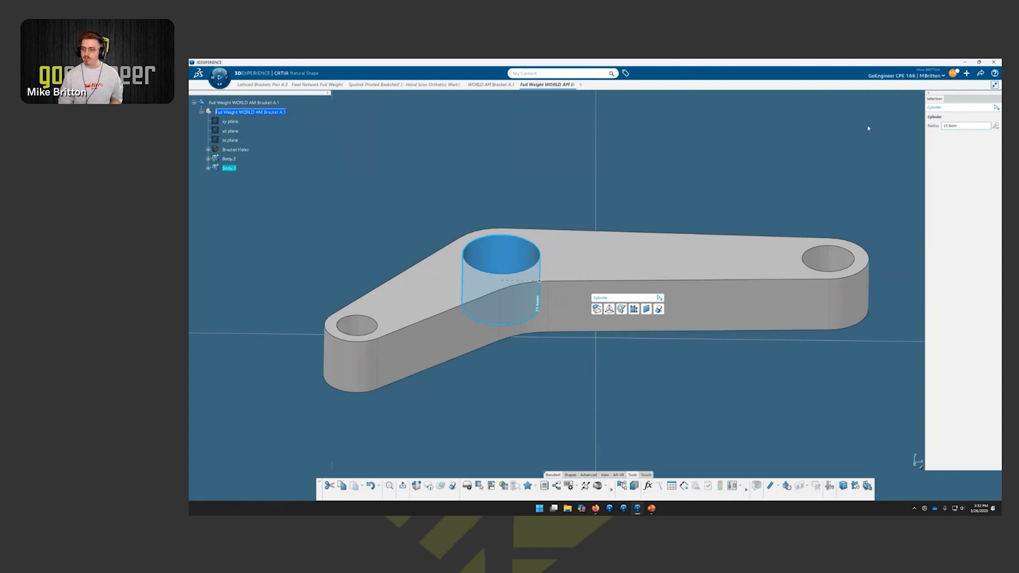
Step: Set the radius of the hole at the short arm's end to 11 mm
{"action": "left_click", "coordinate": [354, 350]}
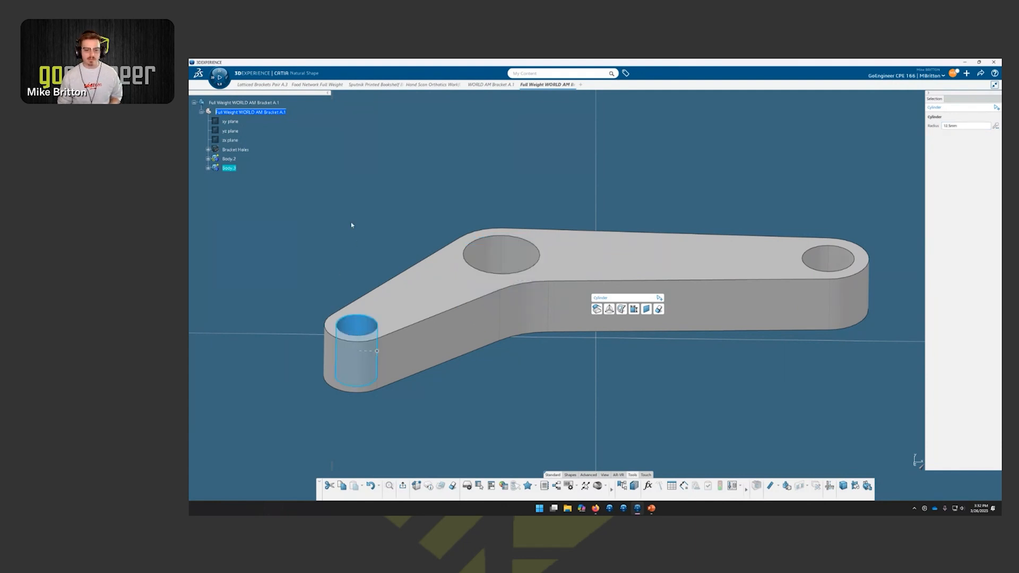
{"action": "double_click", "coordinate": [973, 125]}
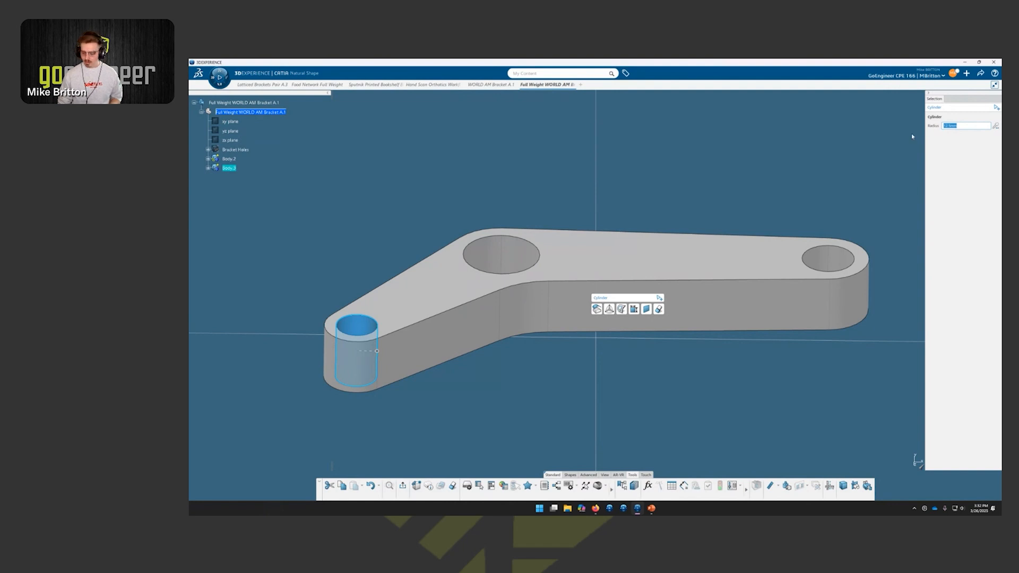
{"action": "type", "text": "11"}
{"action": "key", "text": "Return"}
{"action": "left_click", "coordinate": [856, 130]}
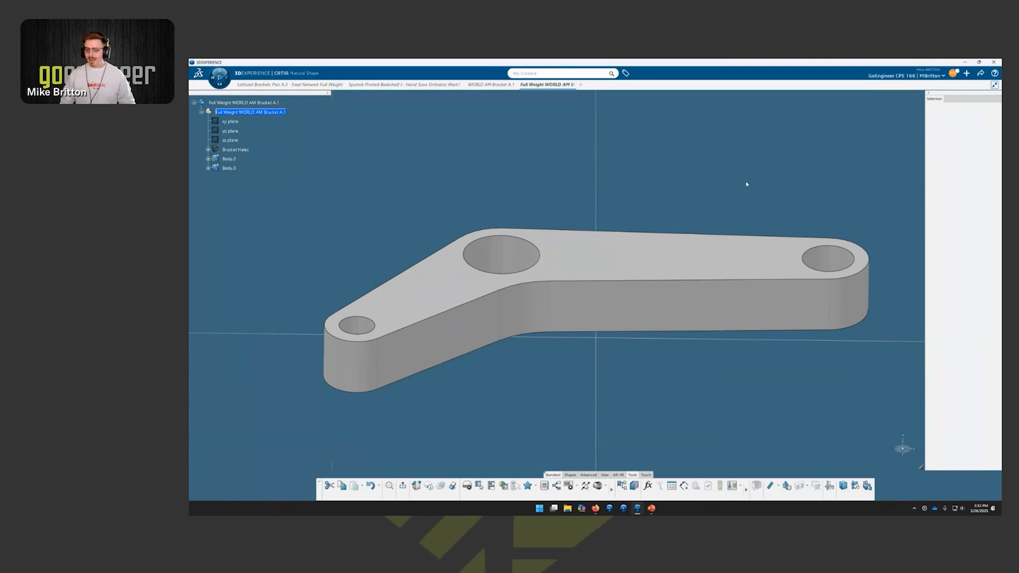
Step: Create a boundary parallel curve on the bracket's top face with an offset of about 9 mm, outlining a pocket in each arm
{"action": "left_click", "coordinate": [708, 257]}
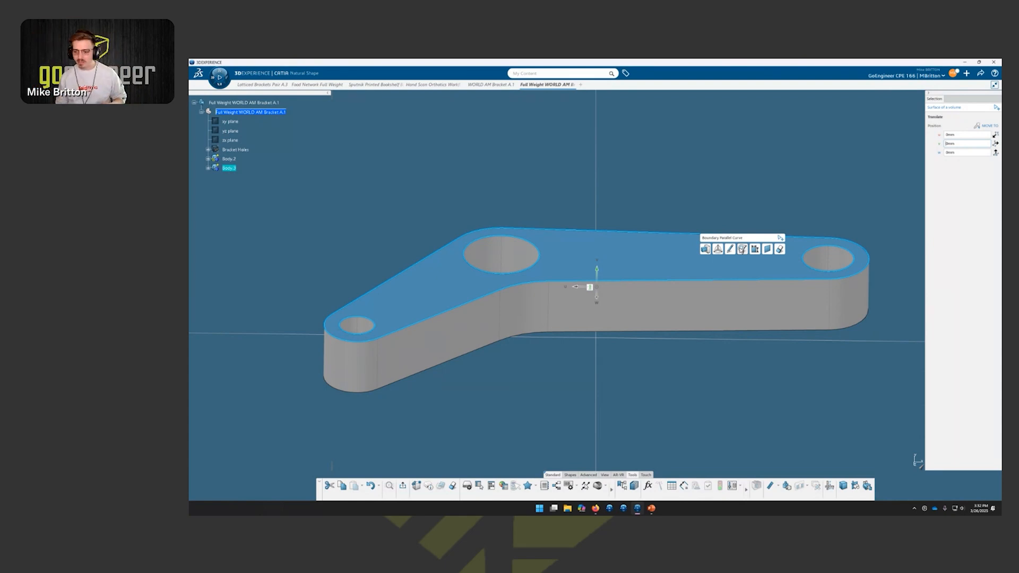
{"action": "left_click", "coordinate": [742, 249]}
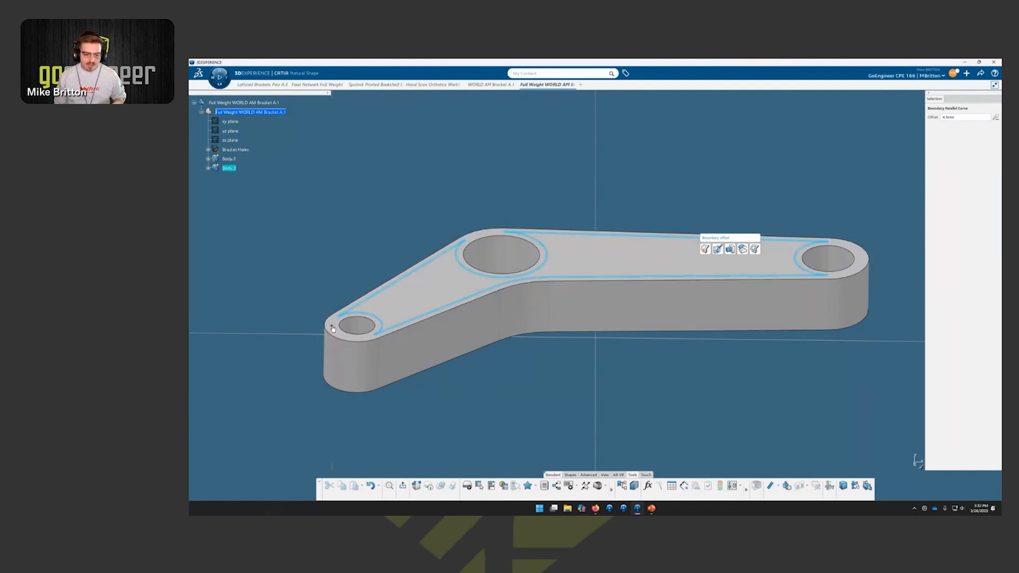
{"action": "left_click_drag", "start_coordinate": [332, 328], "coordinate": [340, 324]}
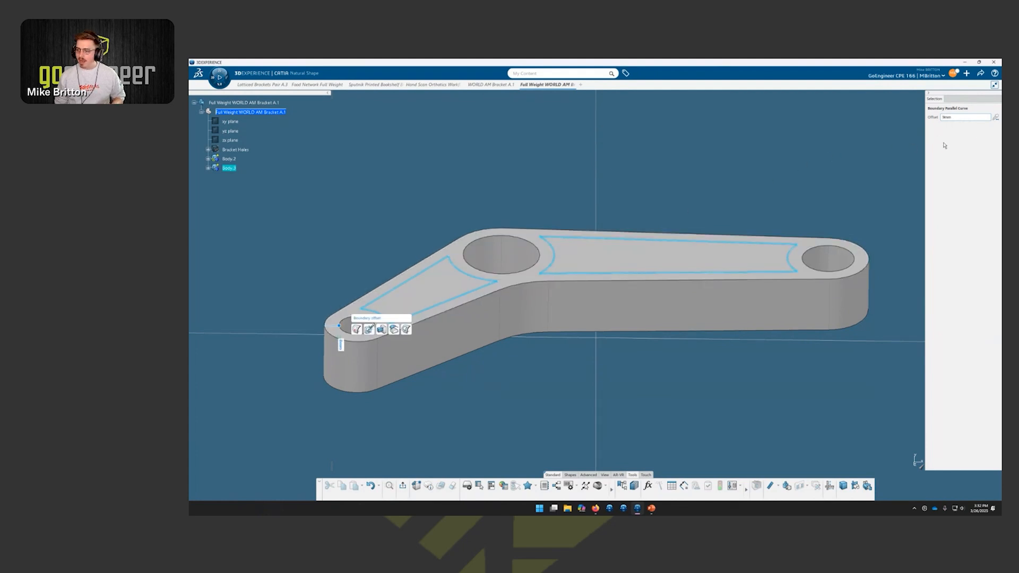
{"action": "mouse_move", "coordinate": [744, 200]}
{"action": "middle_mouse_down"}
{"action": "mouse_move", "coordinate": [747, 187]}
{"action": "mouse_move", "coordinate": [749, 217]}
{"action": "middle_mouse_up"}
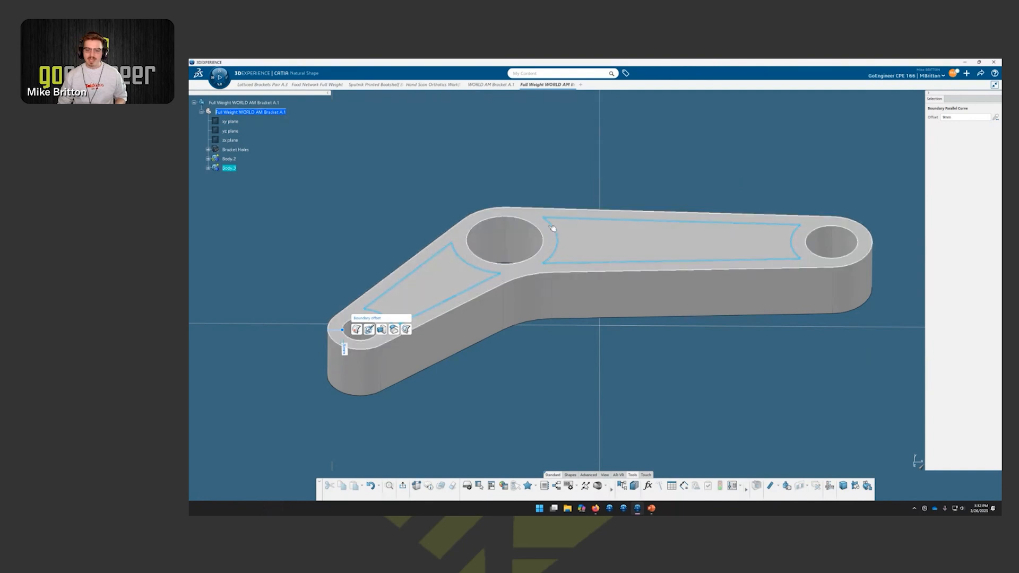
{"action": "left_click_drag", "start_coordinate": [342, 330], "coordinate": [338, 329]}
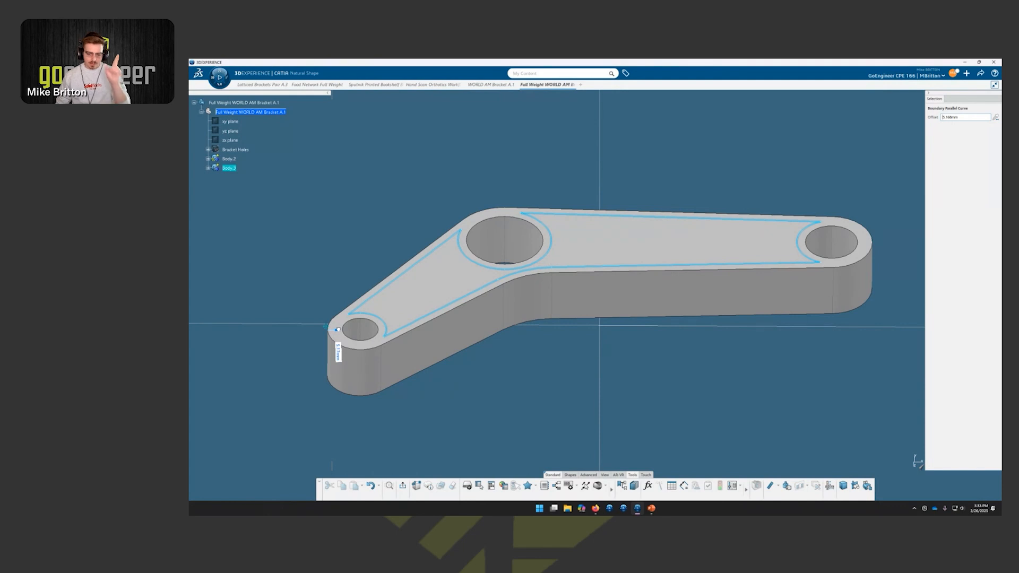
{"action": "left_click_drag", "start_coordinate": [338, 329], "coordinate": [343, 330]}
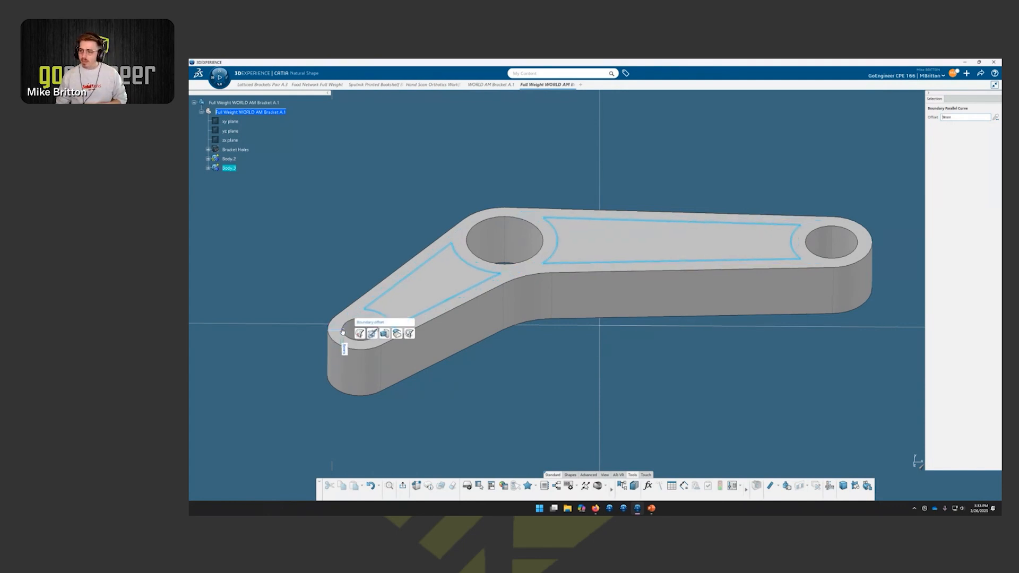
{"action": "left_click", "coordinate": [587, 386]}
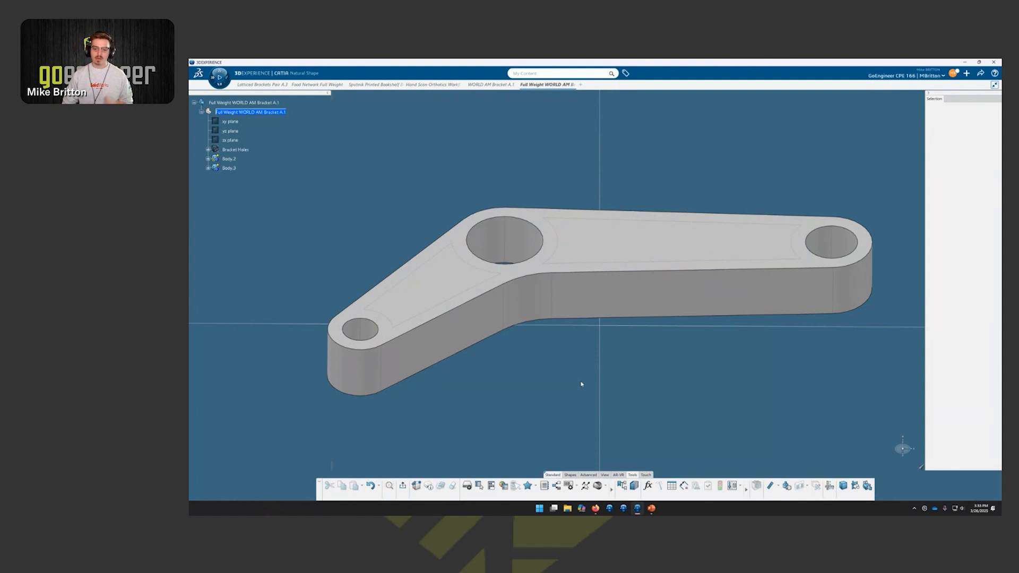
Step: Push the outlined region on the short arm's top face down through the full thickness to open a pocket
{"action": "left_click", "coordinate": [434, 285]}
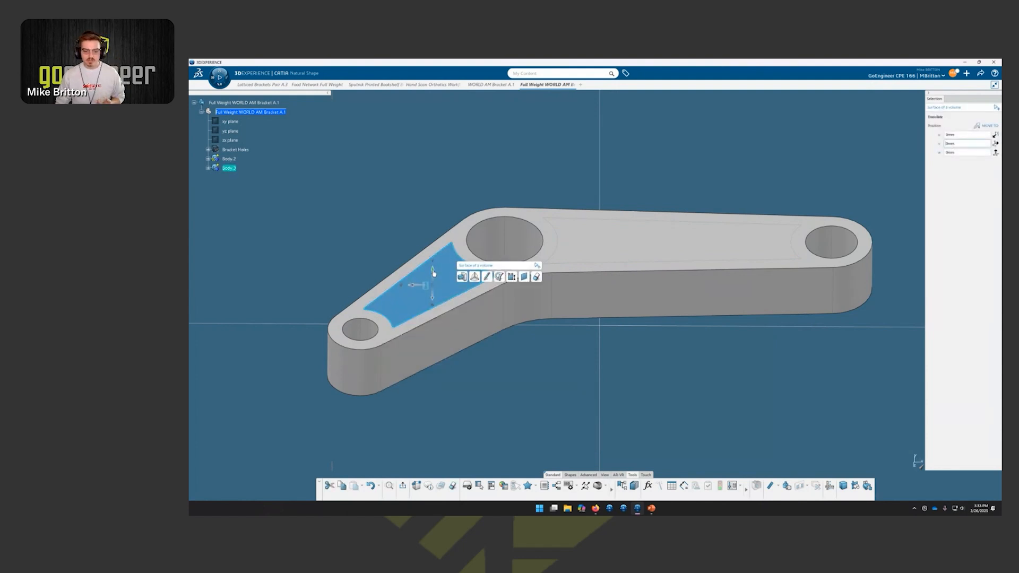
{"action": "left_click_drag", "start_coordinate": [434, 273], "coordinate": [431, 381]}
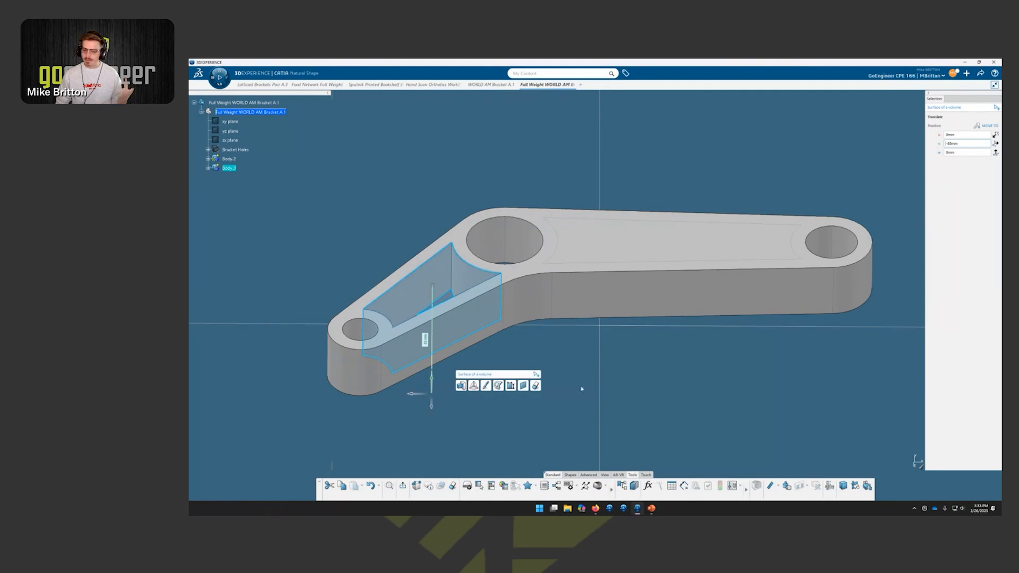
{"action": "left_click", "coordinate": [581, 389]}
Step: Push the outlined region on the long arm's top face down through the full thickness to open a pocket
{"action": "left_click", "coordinate": [674, 255]}
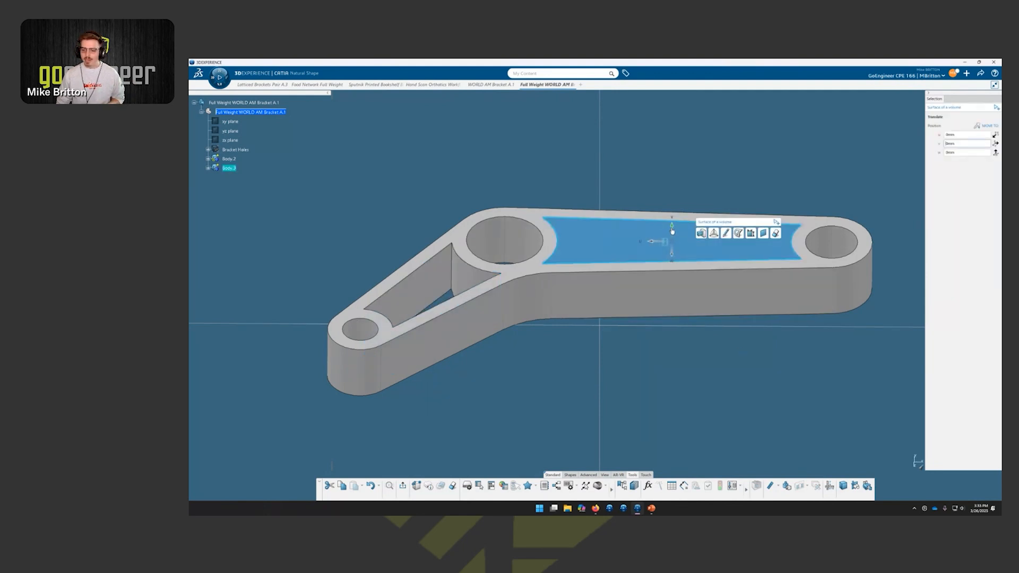
{"action": "left_click_drag", "start_coordinate": [672, 231], "coordinate": [672, 351]}
{"action": "left_click", "coordinate": [603, 353]}
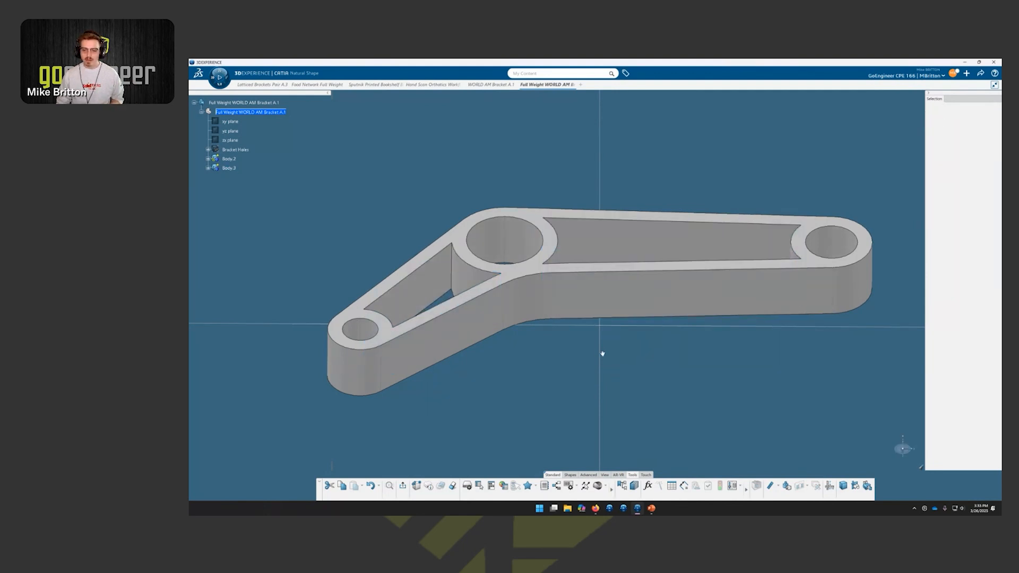
{"action": "middle_click_drag", "start_coordinate": [602, 353], "coordinate": [597, 423]}
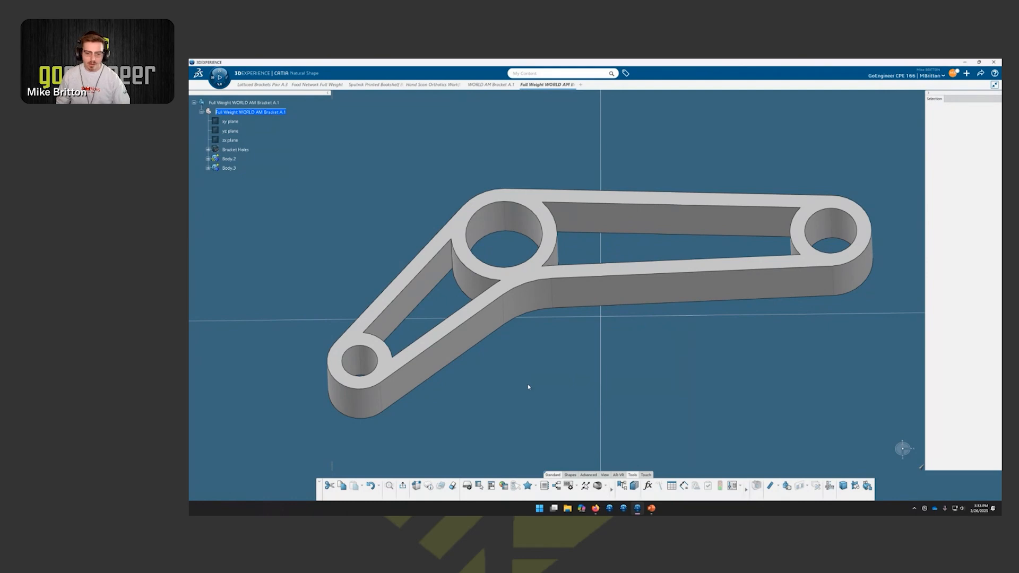
Step: Fillet the short arm pocket's corner edge at the outer side next to the large bend hole
{"action": "middle_click_drag", "start_coordinate": [528, 387], "coordinate": [415, 237]}
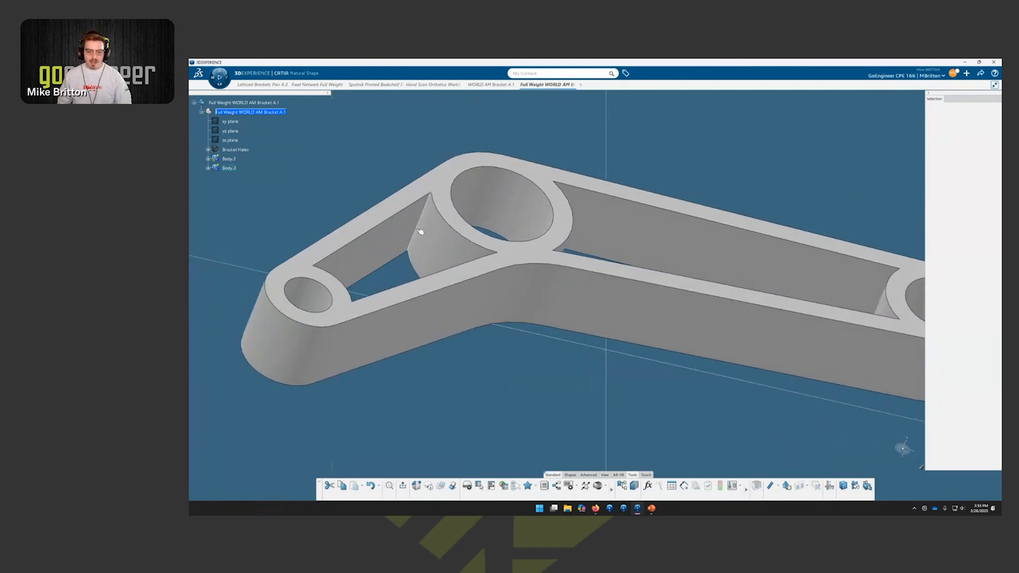
{"action": "left_click", "coordinate": [418, 230]}
{"action": "left_click", "coordinate": [462, 214]}
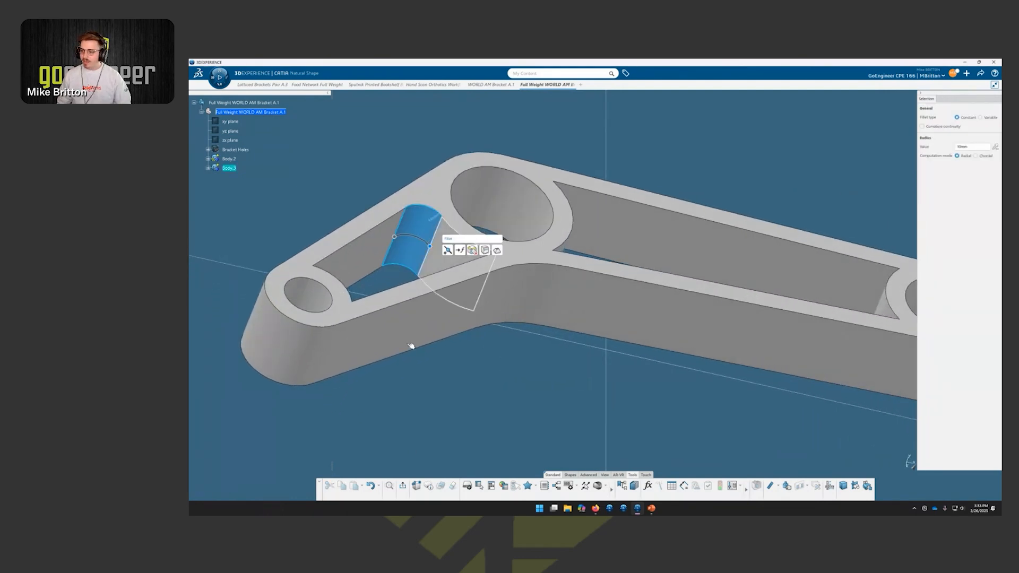
{"action": "left_click", "coordinate": [464, 426]}
Step: Fillet the short arm pocket's remaining corner edges together with a constant radius
{"action": "middle_click_drag", "start_coordinate": [464, 426], "coordinate": [457, 396]}
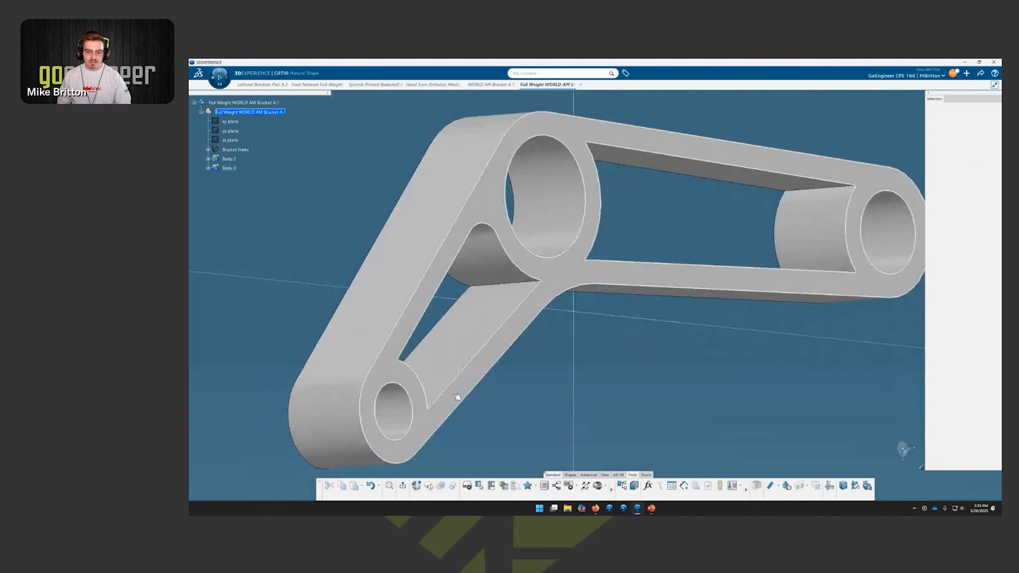
{"action": "left_click", "coordinate": [505, 285]}
{"action": "middle_click_drag", "start_coordinate": [504, 284], "coordinate": [439, 314]}
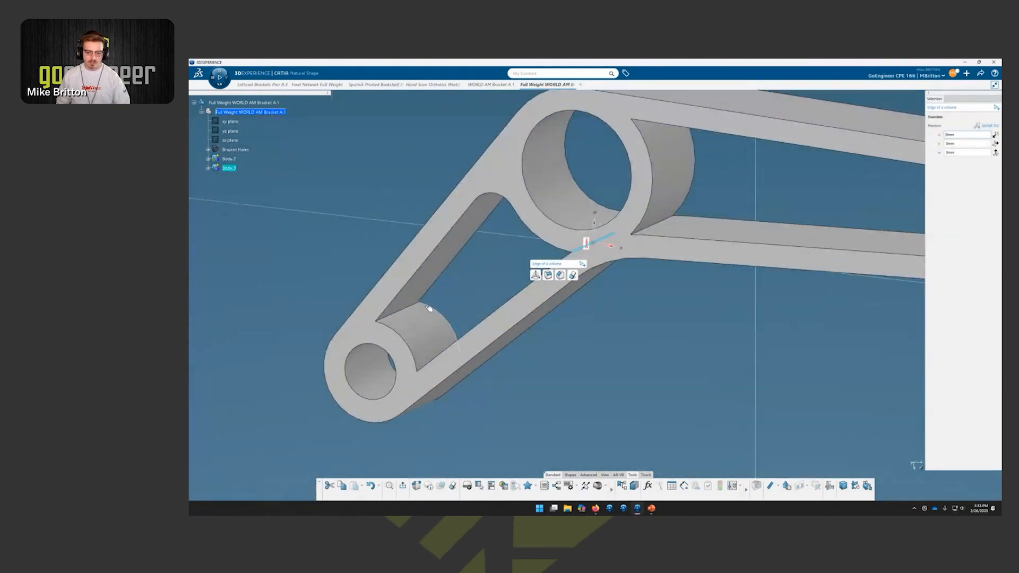
{"action": "left_click", "coordinate": [418, 306], "text": "ctrl"}
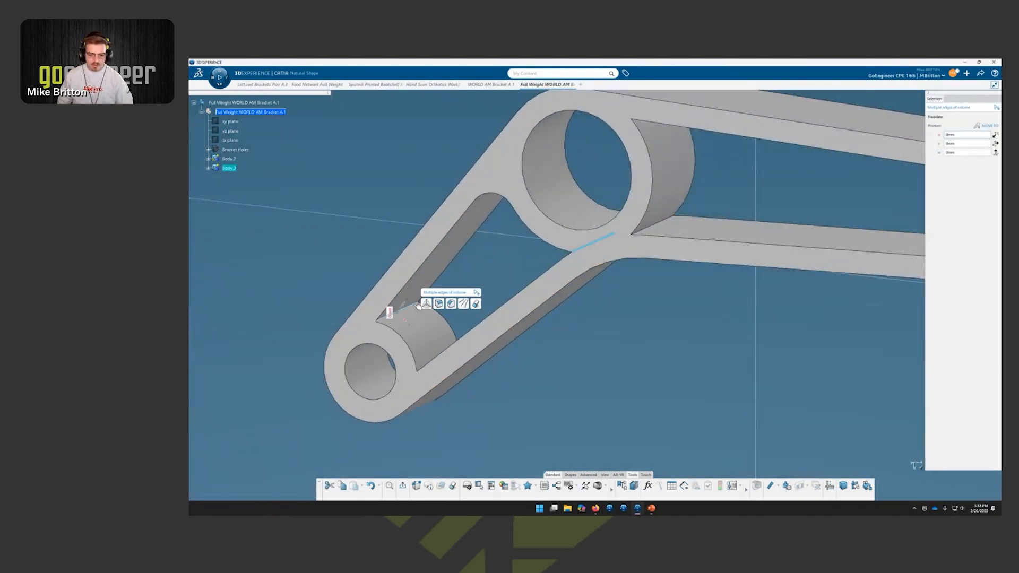
{"action": "middle_click_drag", "start_coordinate": [418, 305], "coordinate": [457, 286]}
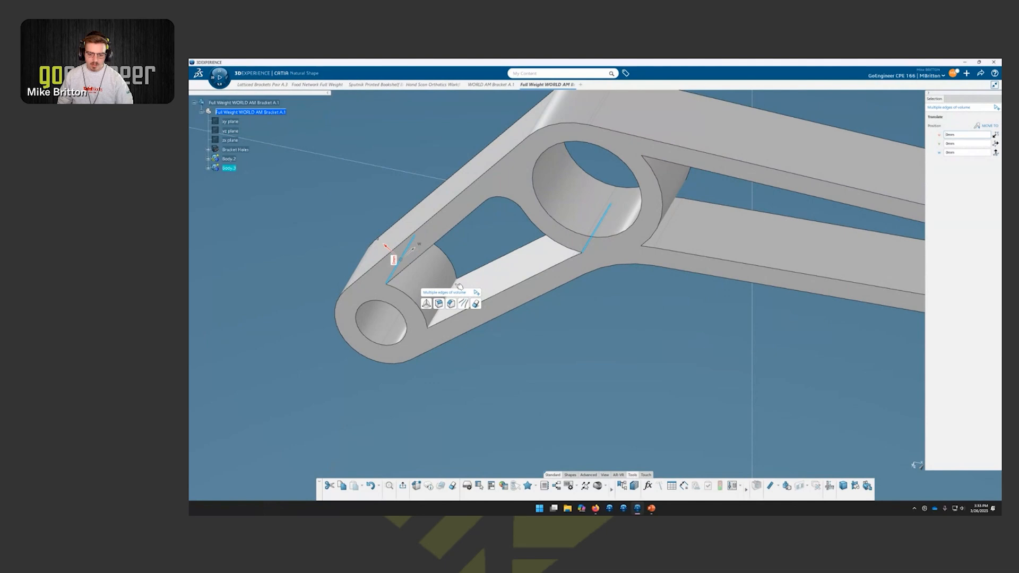
{"action": "left_click", "coordinate": [475, 303]}
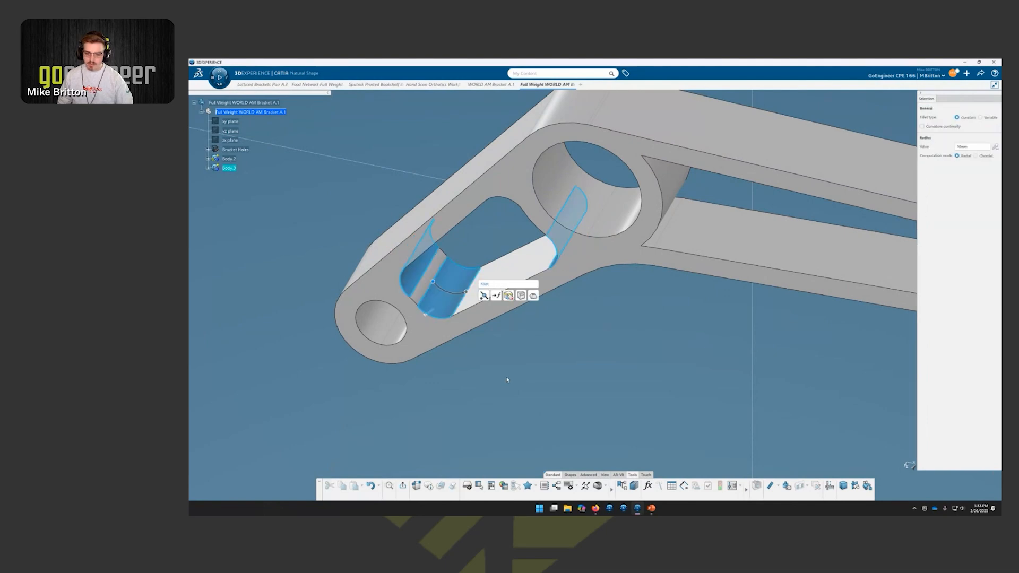
{"action": "left_click", "coordinate": [507, 380]}
Step: Fillet all four corner edges of the long arm's pocket together
{"action": "middle_click_drag", "start_coordinate": [507, 380], "coordinate": [549, 326]}
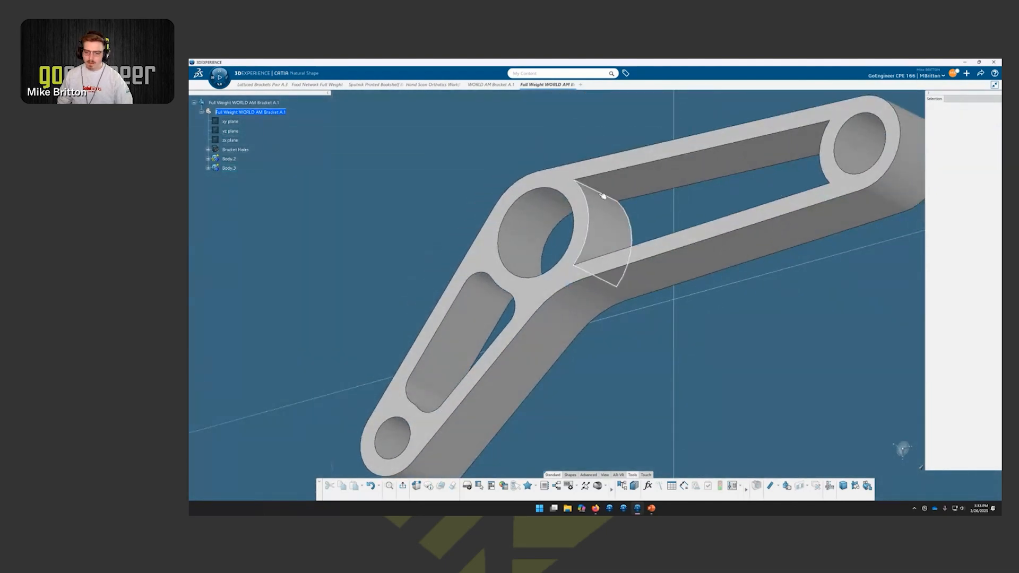
{"action": "left_click", "coordinate": [603, 196]}
{"action": "middle_click_drag", "start_coordinate": [603, 196], "coordinate": [740, 248]}
{"action": "left_click", "coordinate": [593, 251], "text": "ctrl"}
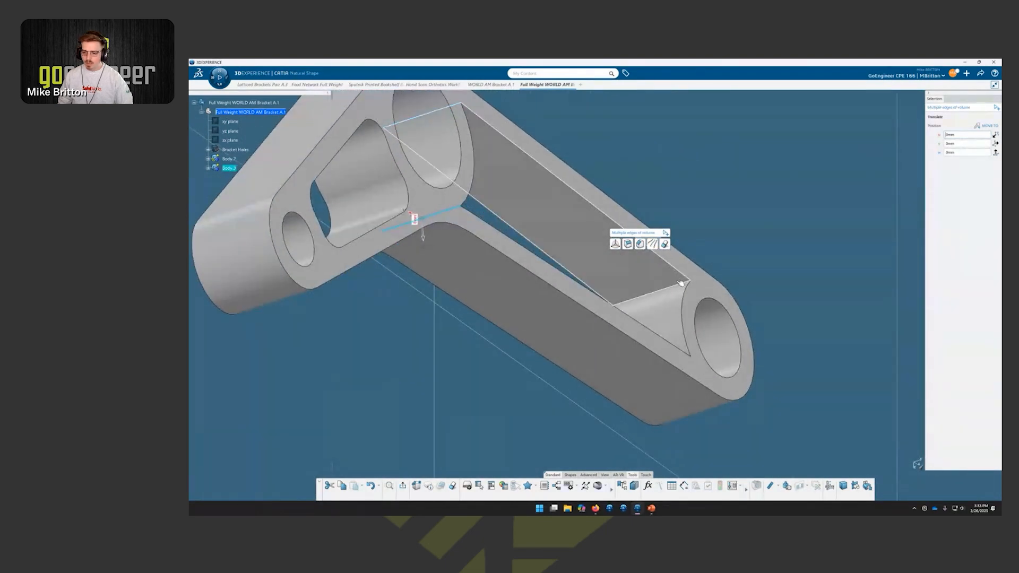
{"action": "left_click", "coordinate": [656, 291], "text": "ctrl"}
{"action": "mouse_move", "coordinate": [656, 297]}
{"action": "middle_mouse_down"}
{"action": "mouse_move", "coordinate": [653, 306]}
{"action": "mouse_move", "coordinate": [638, 292]}
{"action": "middle_mouse_up"}
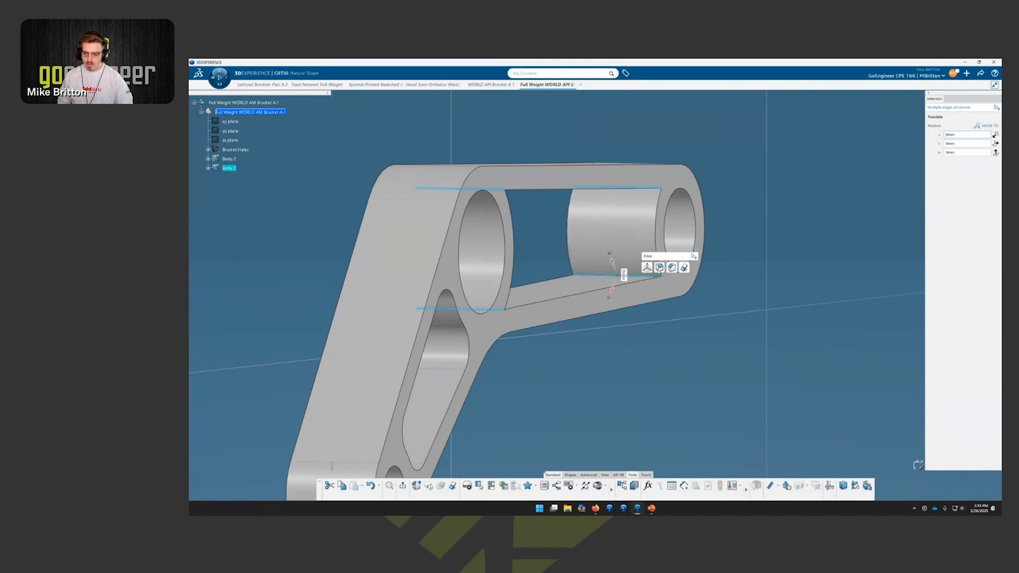
{"action": "left_click", "coordinate": [678, 372]}
Step: Translate the long straight inner wall on the outer side of the long arm's pocket by -2 mm
{"action": "middle_click_drag", "start_coordinate": [679, 384], "coordinate": [665, 387]}
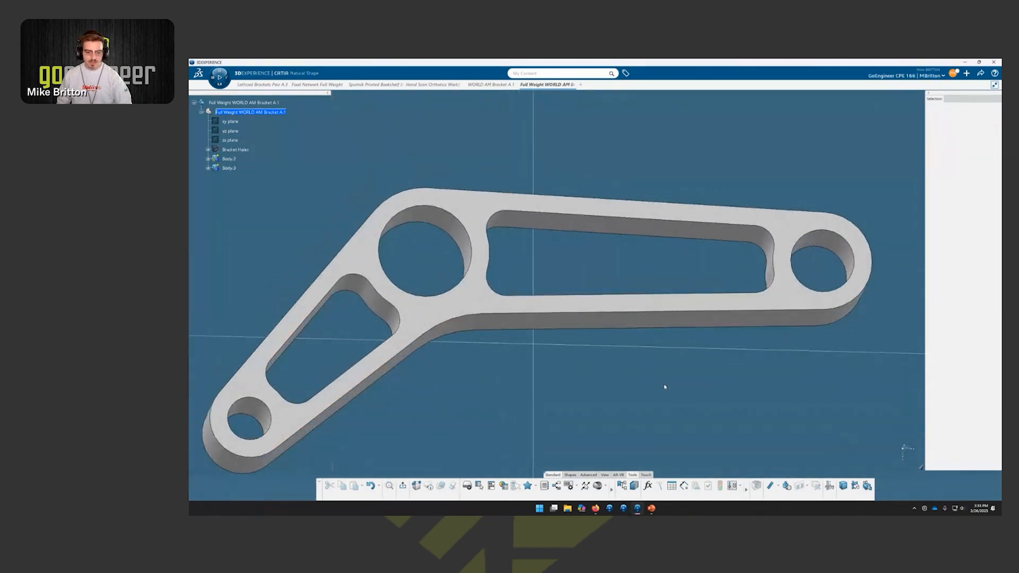
{"action": "left_click", "coordinate": [614, 230]}
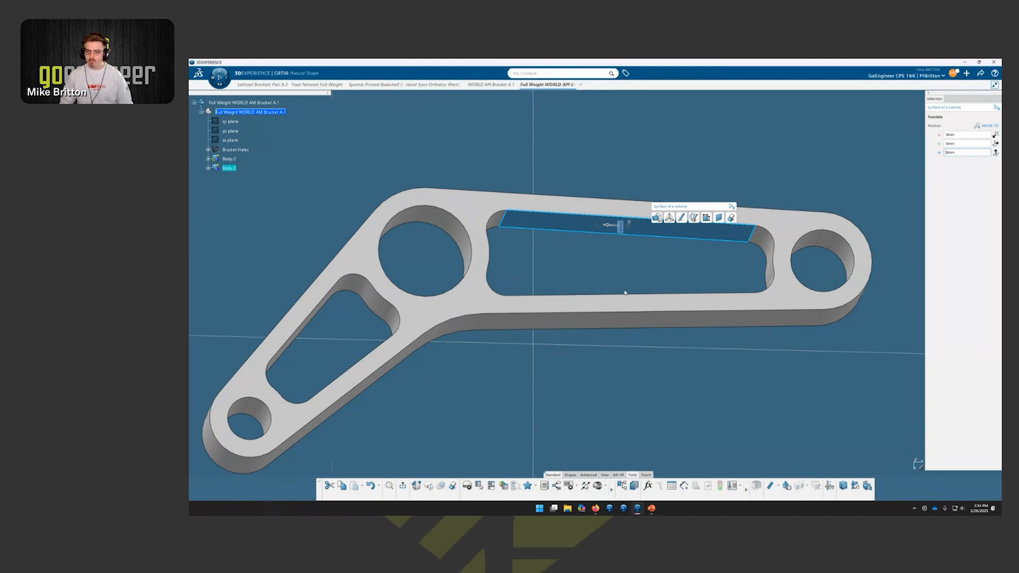
{"action": "middle_click_drag", "start_coordinate": [634, 260], "coordinate": [632, 259]}
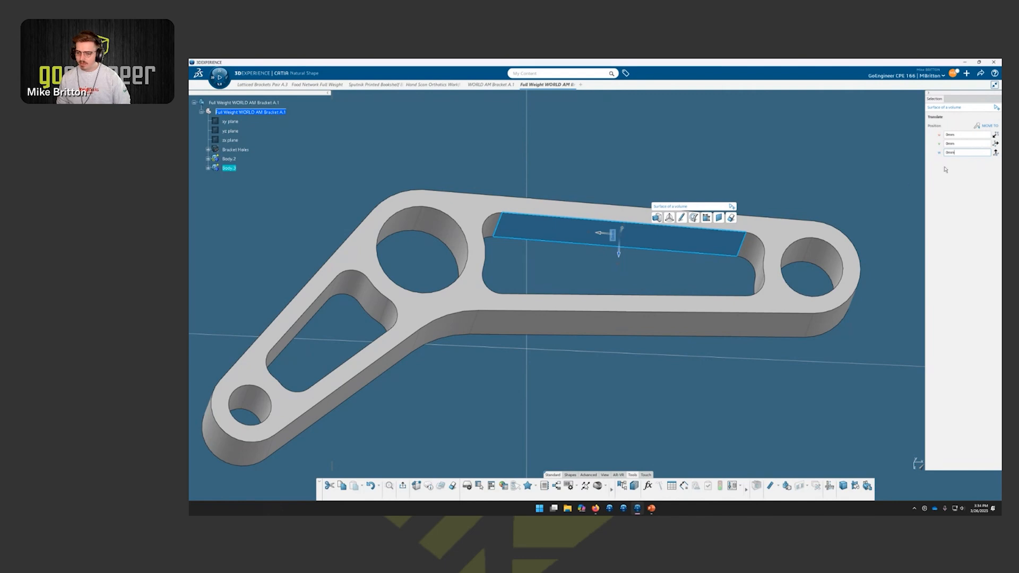
{"action": "key", "text": "ctrl+a"}
{"action": "type", "text": "-"}
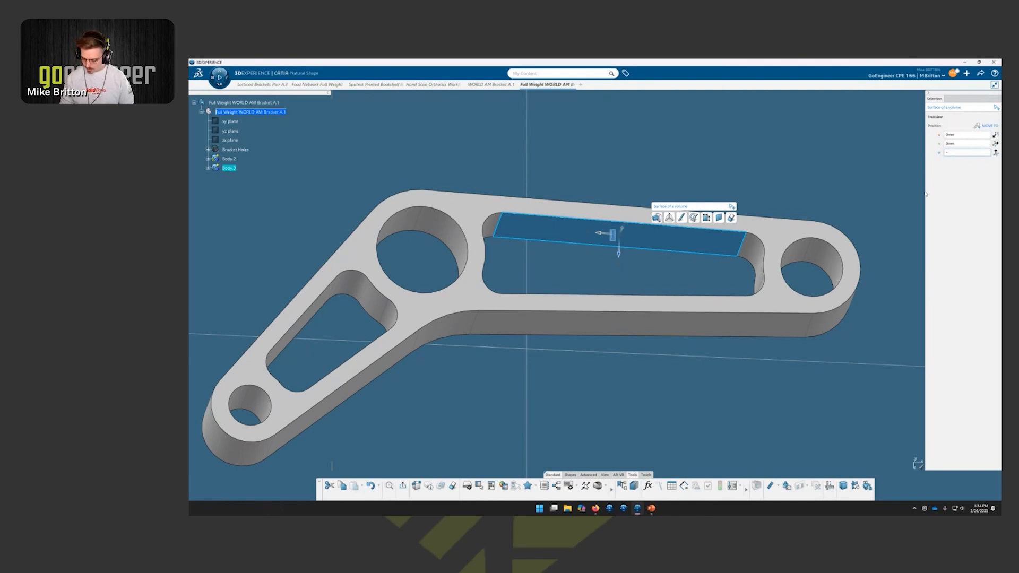
{"action": "type", "text": "2"}
{"action": "key", "text": "Return"}
Step: Try translating the opposite long inner wall of the long arm's pocket by 2 mm
{"action": "middle_click_drag", "start_coordinate": [685, 374], "coordinate": [646, 364]}
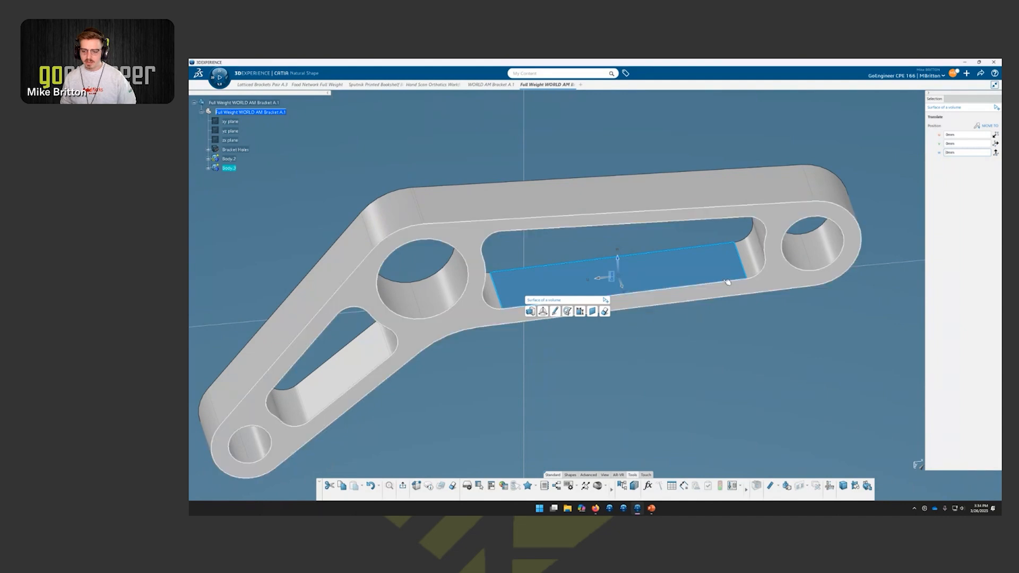
{"action": "key", "text": "ctrl+a"}
{"action": "type", "text": "2"}
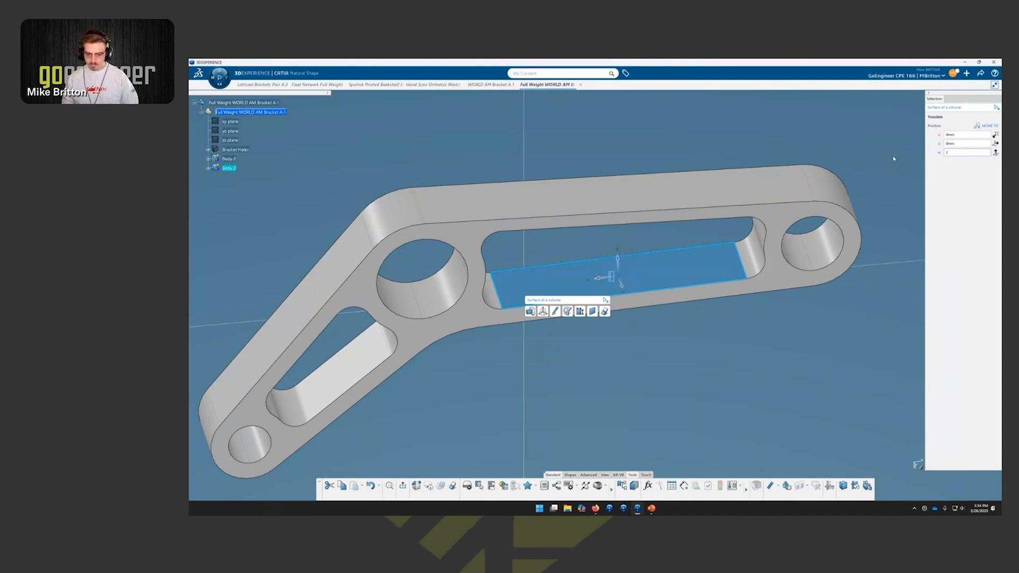
{"action": "key", "text": "Return"}
Step: Set the translation of the long arm pocket's opposite inner wall to -2 mm
{"action": "key", "text": "ctrl+a"}
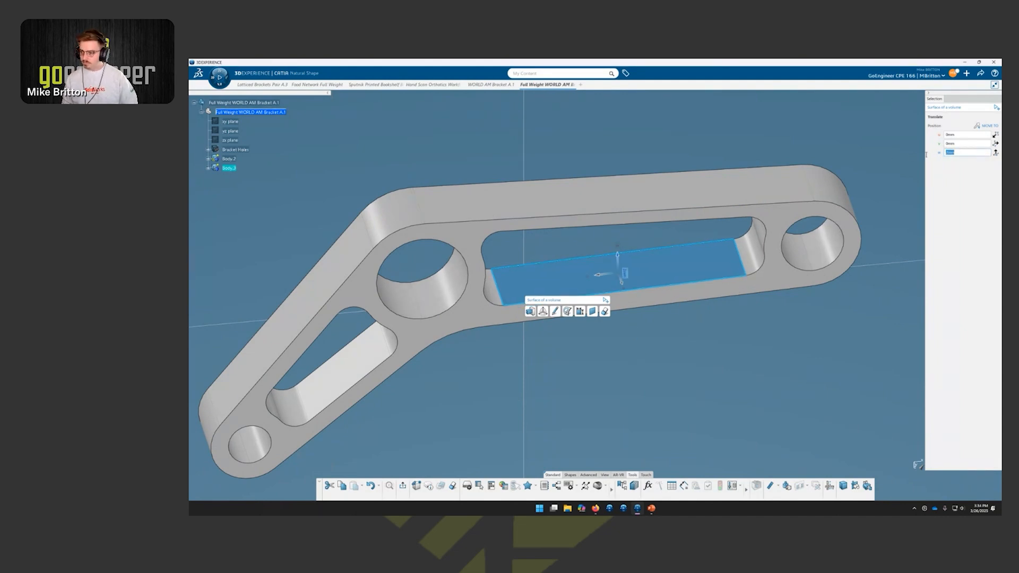
{"action": "type", "text": "-2"}
{"action": "key", "text": "Return"}
{"action": "middle_click_drag", "start_coordinate": [830, 201], "coordinate": [914, 125]}
{"action": "left_click", "coordinate": [708, 237]}
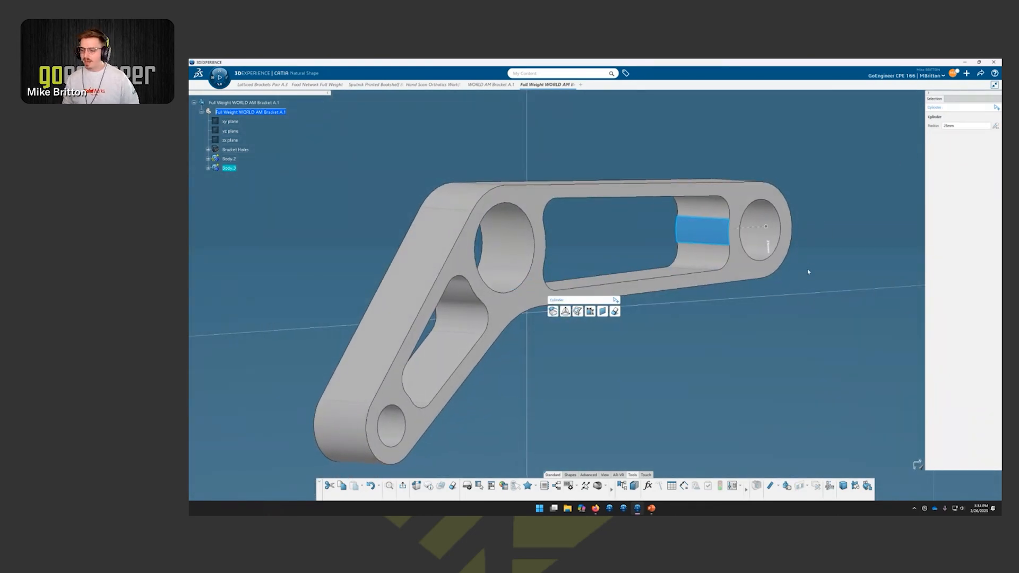
{"action": "middle_click_drag", "start_coordinate": [807, 269], "coordinate": [849, 272]}
Step: Translate the straight inner wall on the outer side of the short arm's pocket by -2 mm
{"action": "mouse_move", "coordinate": [472, 290]}
{"action": "middle_mouse_down"}
{"action": "mouse_move", "coordinate": [556, 320]}
{"action": "mouse_move", "coordinate": [337, 325]}
{"action": "mouse_move", "coordinate": [375, 321]}
{"action": "middle_mouse_up"}
{"action": "left_click", "coordinate": [375, 321]}
{"action": "middle_click_drag", "start_coordinate": [398, 387], "coordinate": [418, 386]}
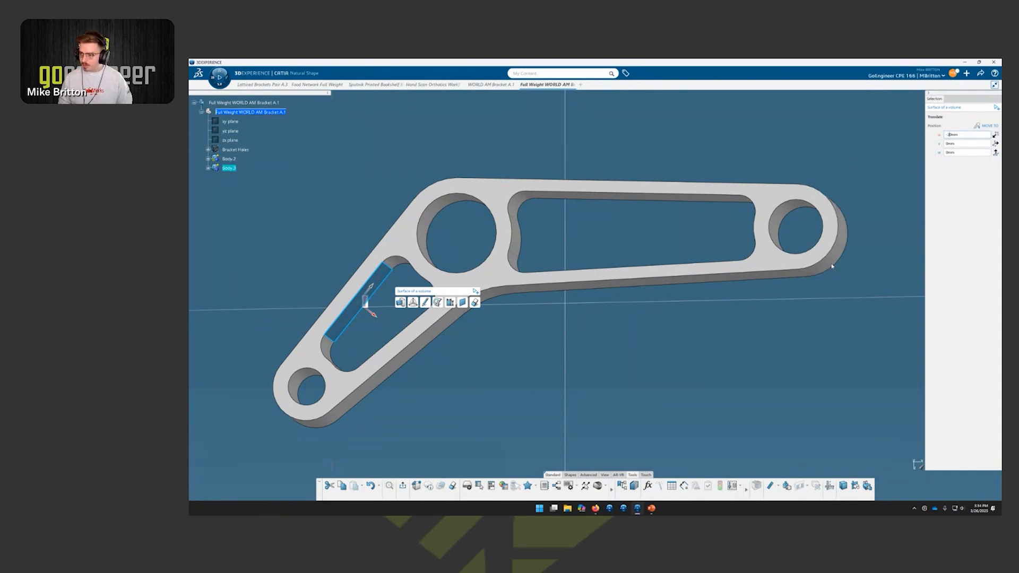
{"action": "key", "text": "Return"}
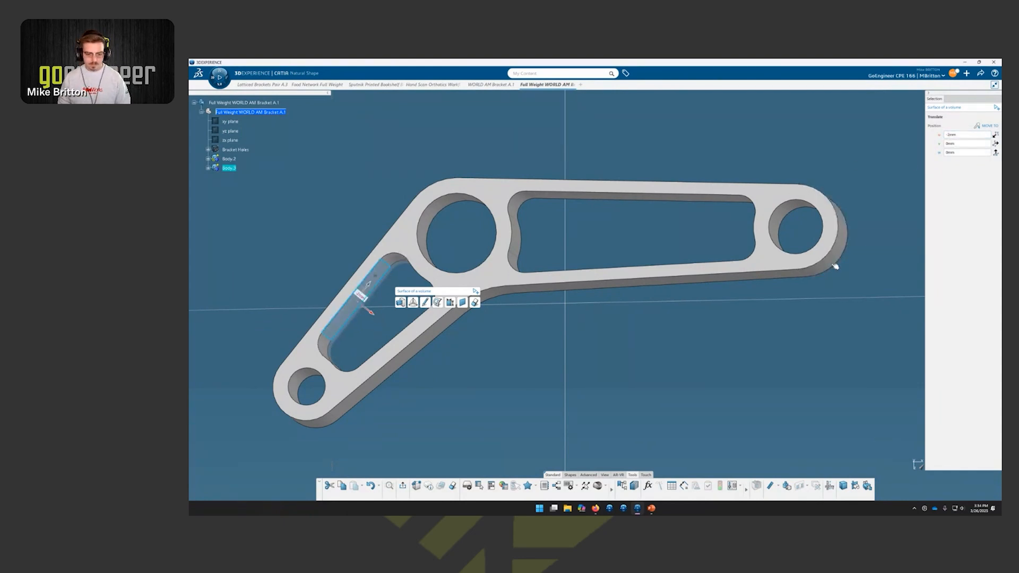
Step: Translate the opposite straight inner wall of the short arm's pocket by -2 mm and clear the selection
{"action": "middle_click_drag", "start_coordinate": [835, 266], "coordinate": [607, 398]}
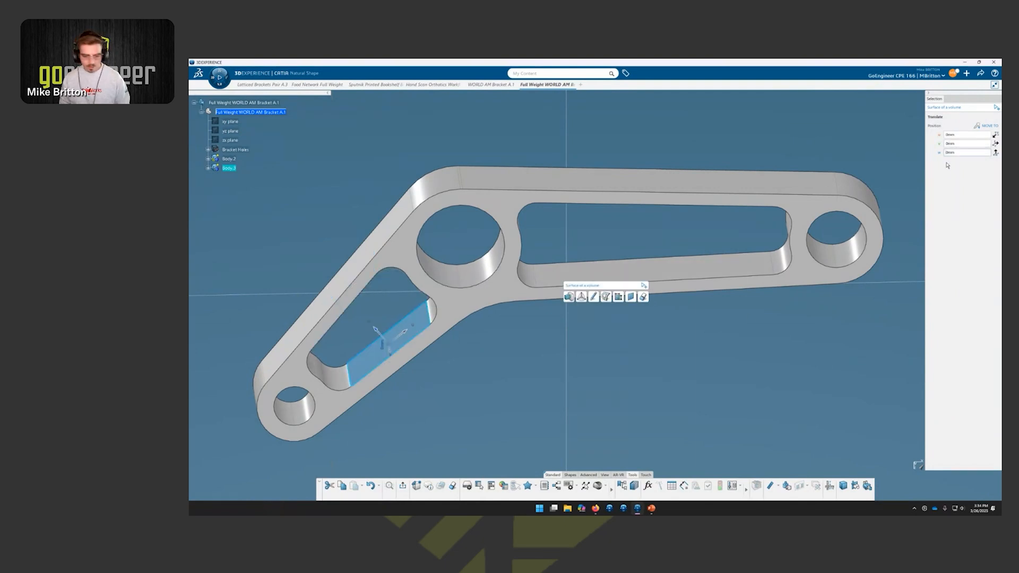
{"action": "type", "text": "-2mm"}
{"action": "key", "text": "Return"}
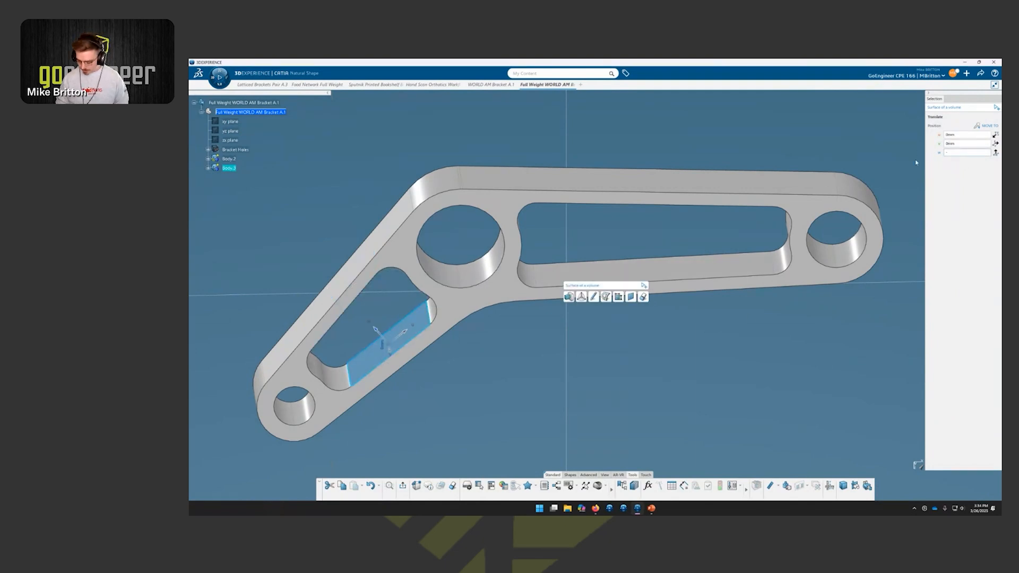
{"action": "left_click", "coordinate": [679, 358]}
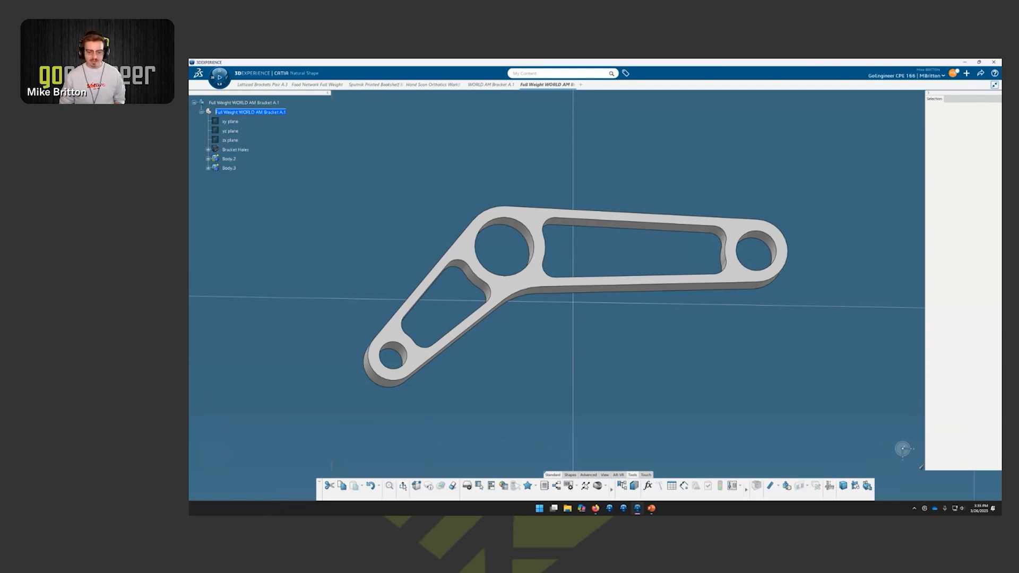
Step: Bring the bracket into Lattice Design and save it
{"action": "left_click", "coordinate": [403, 486]}
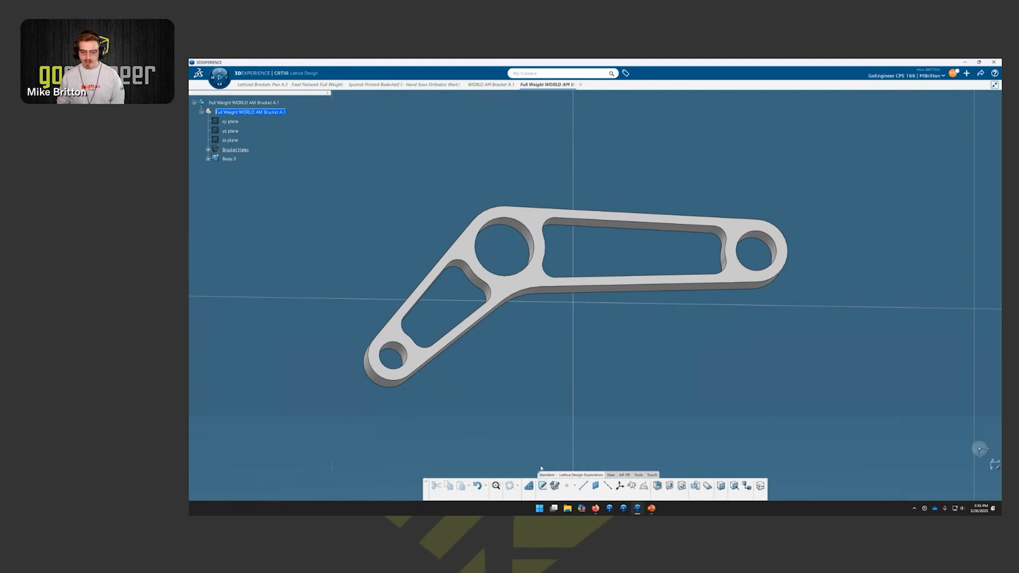
{"action": "key", "text": "ctrl+s"}
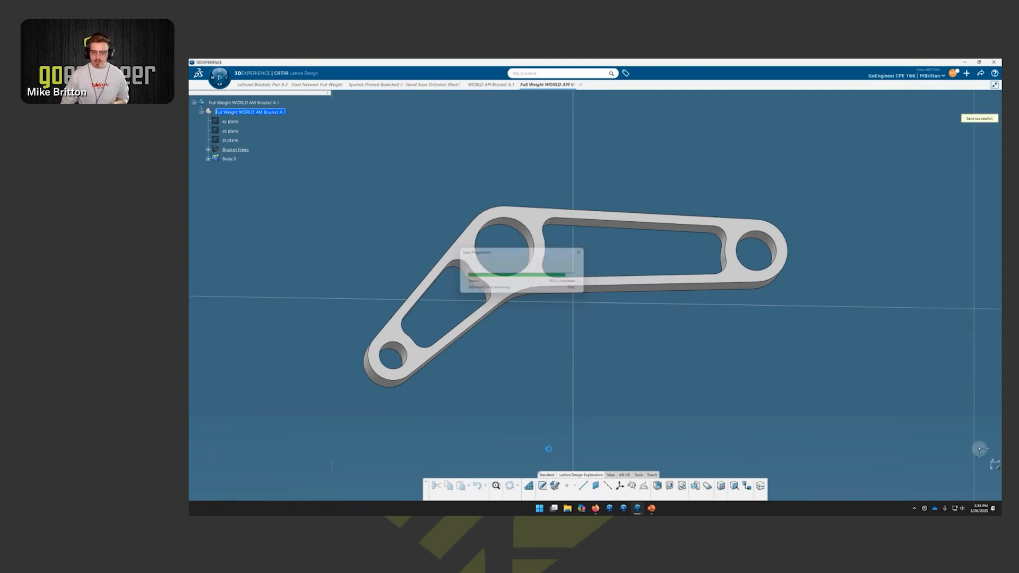
Step: Create a lattice design set with the Lattice Design Assistant and assign Body.3 as the design to lattice
{"action": "left_click", "coordinate": [528, 485]}
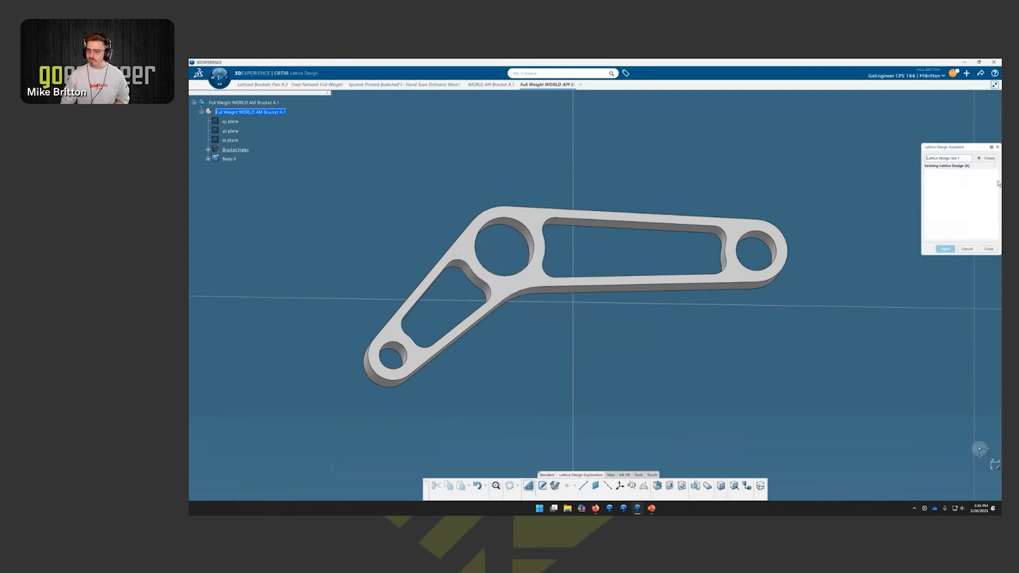
{"action": "left_click", "coordinate": [987, 158]}
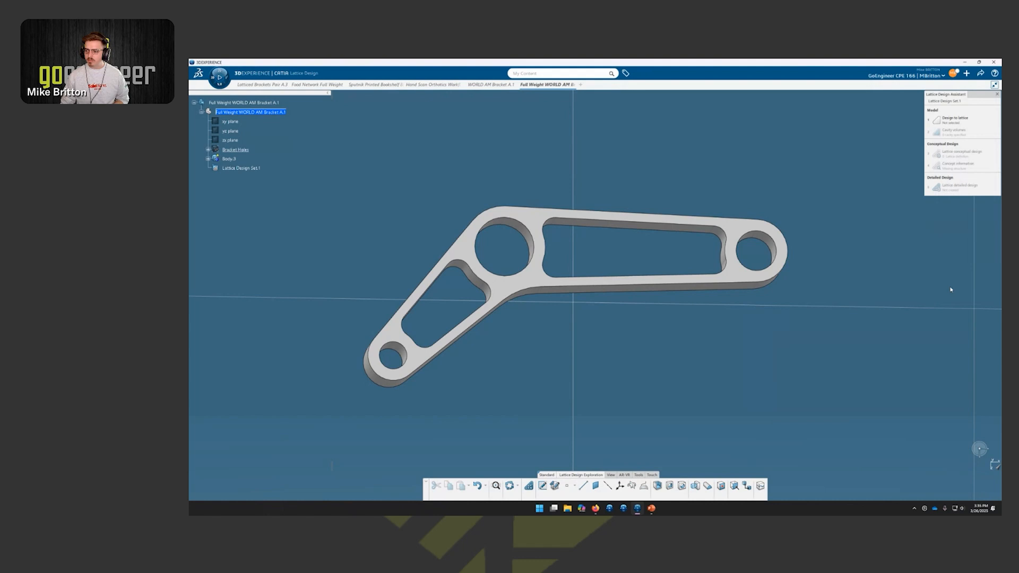
{"action": "left_click", "coordinate": [948, 120]}
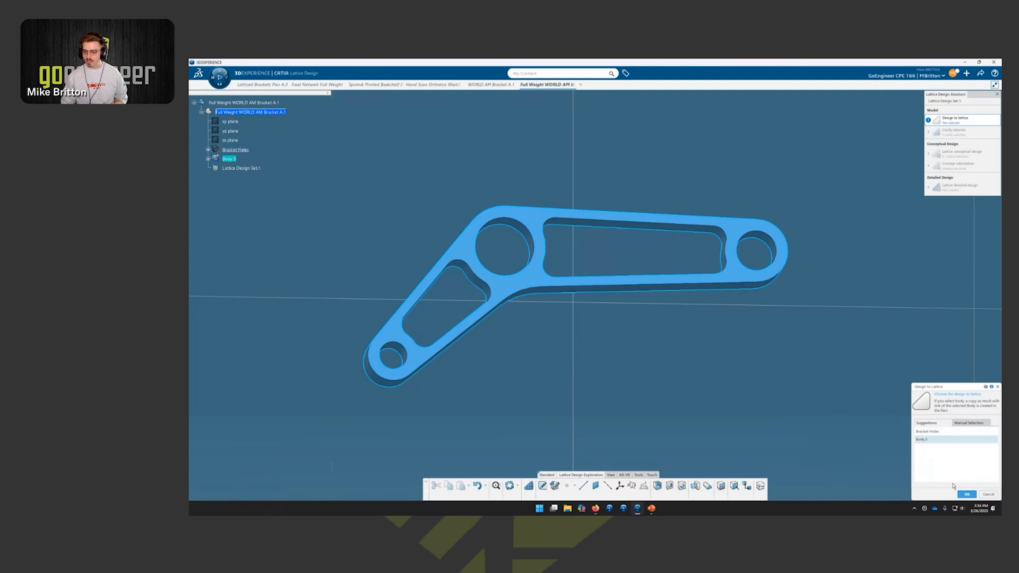
{"action": "left_click", "coordinate": [967, 495]}
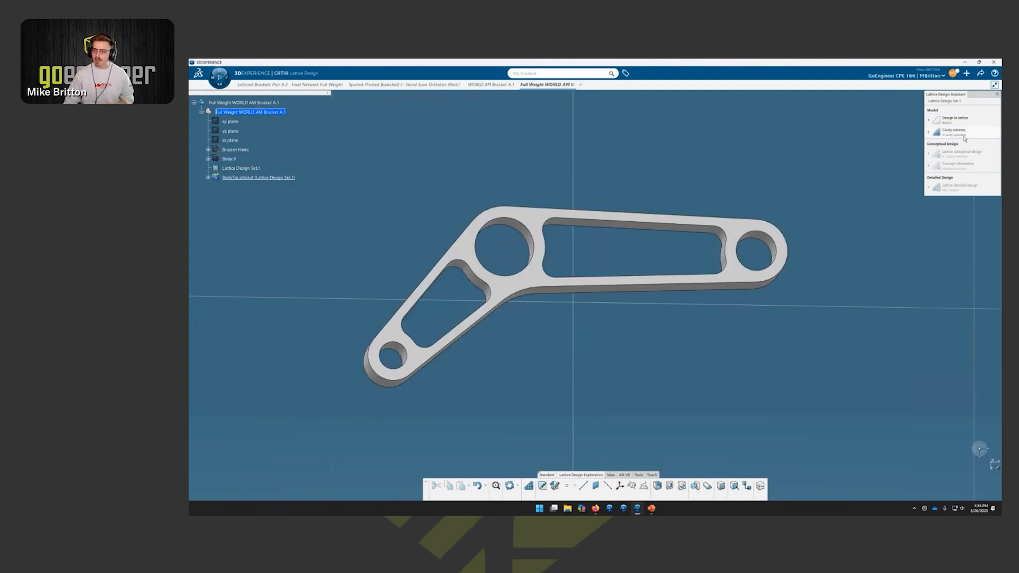
Step: Define a cavity volume by filling shells, using the long arm's pocket wall as the shell face
{"action": "left_click", "coordinate": [954, 131]}
{"action": "left_click", "coordinate": [988, 249]}
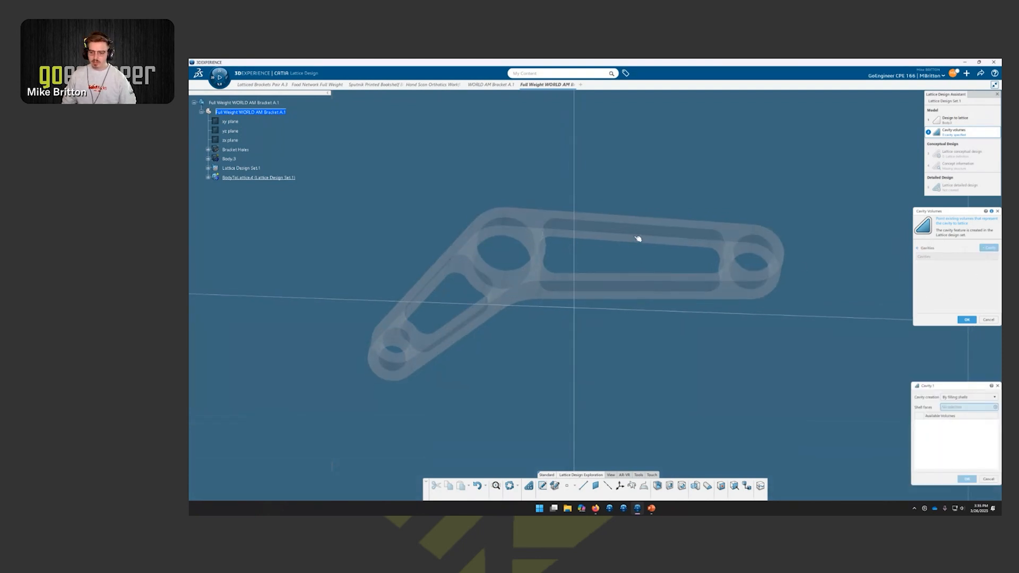
{"action": "left_click", "coordinate": [637, 238]}
{"action": "left_click", "coordinate": [965, 478]}
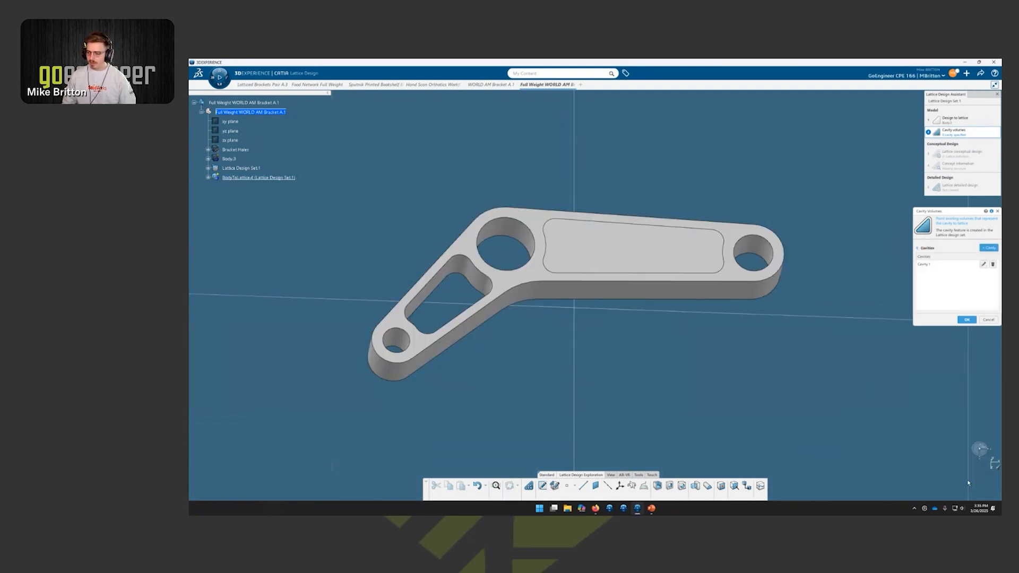
Step: Add a second cavity volume by filling shells, using the short arm's pocket wall as the shell face, and confirm both cavities
{"action": "left_click", "coordinate": [983, 248]}
{"action": "left_click", "coordinate": [436, 293]}
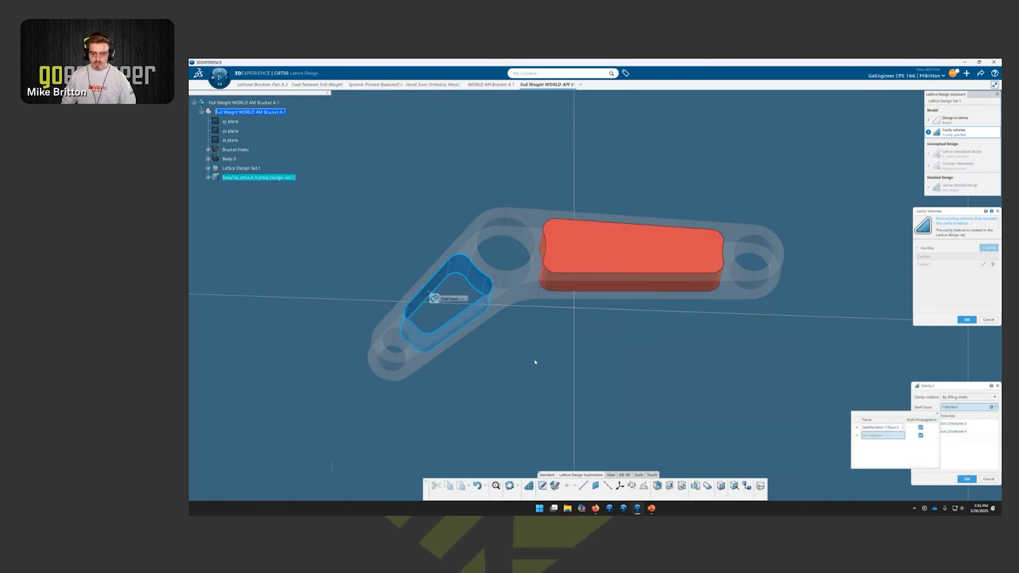
{"action": "left_click", "coordinate": [967, 479]}
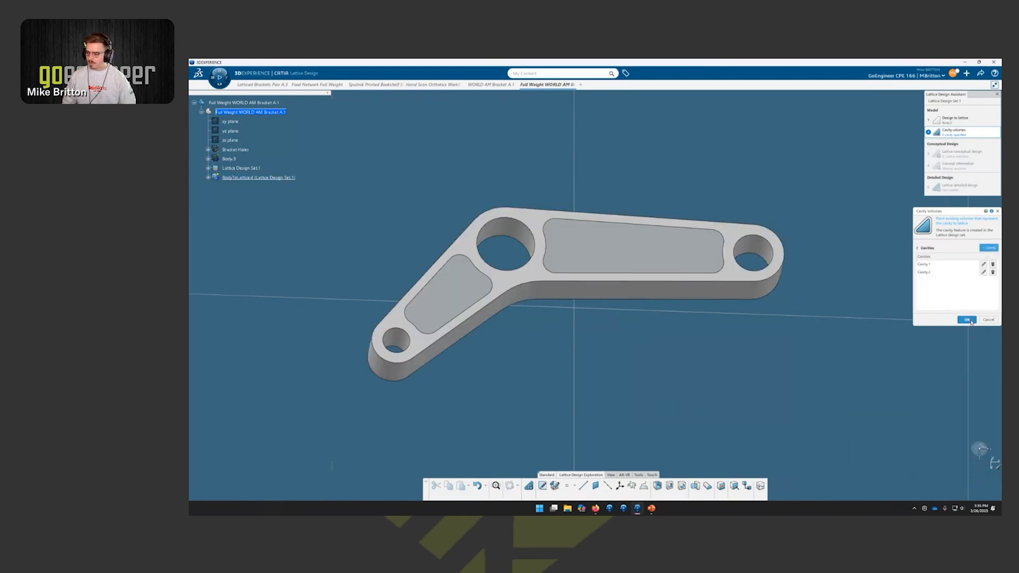
{"action": "left_click", "coordinate": [966, 319]}
{"action": "left_click", "coordinate": [965, 153]}
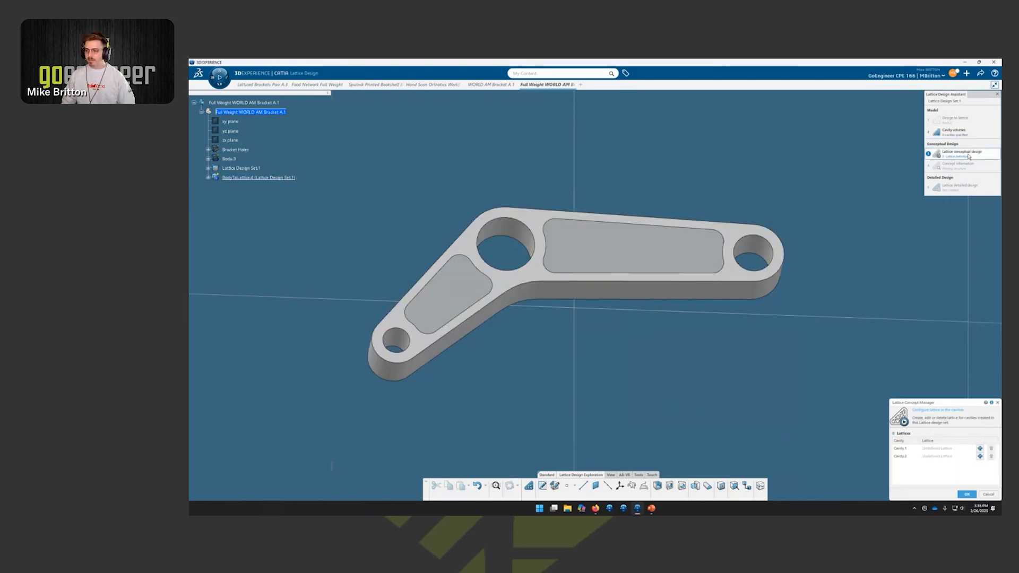
{"action": "left_click", "coordinate": [980, 449]}
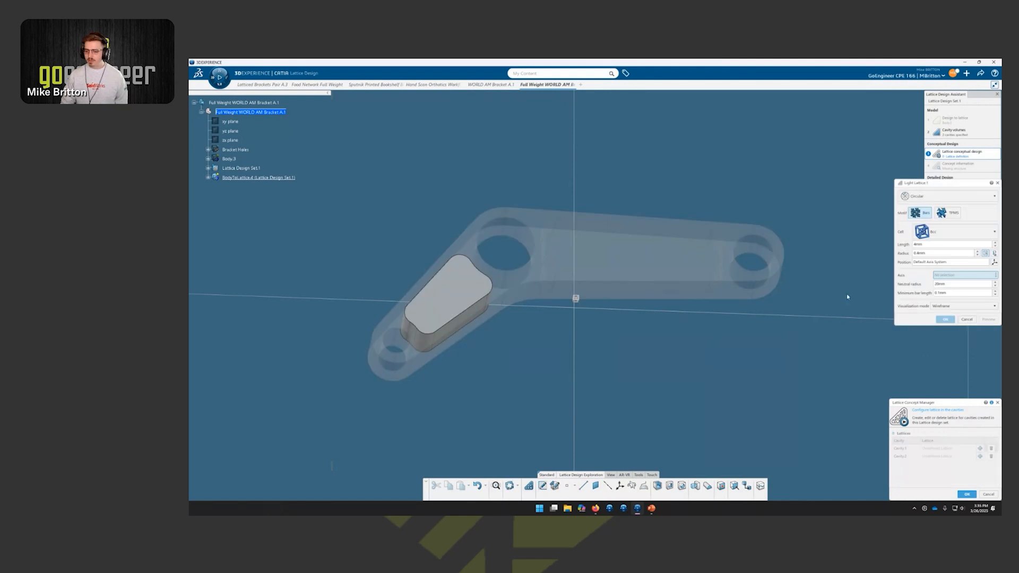
{"action": "left_click", "coordinate": [950, 231]}
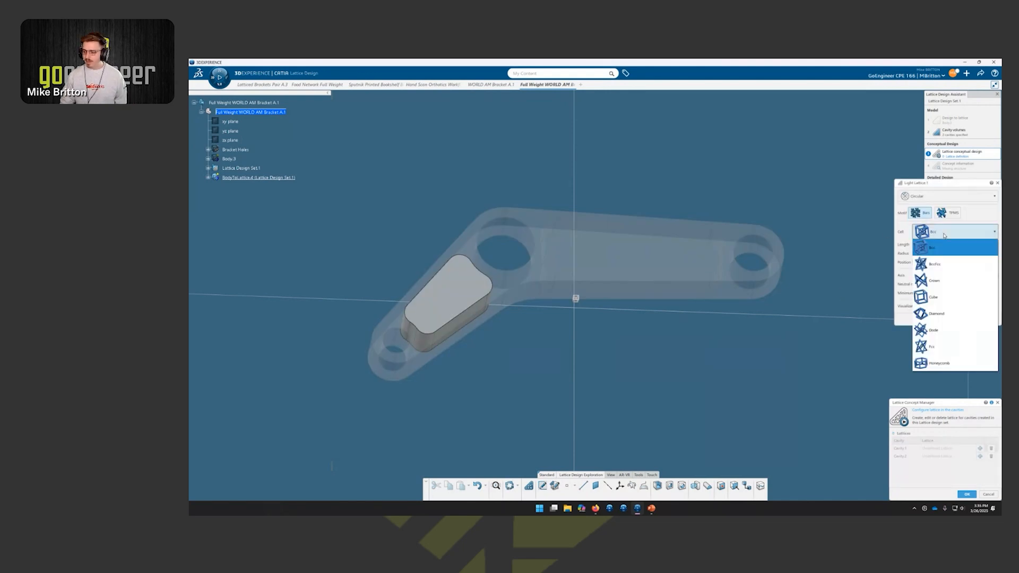
{"action": "left_click", "coordinate": [950, 344]}
{"action": "left_click_drag", "start_coordinate": [941, 242], "coordinate": [862, 250]}
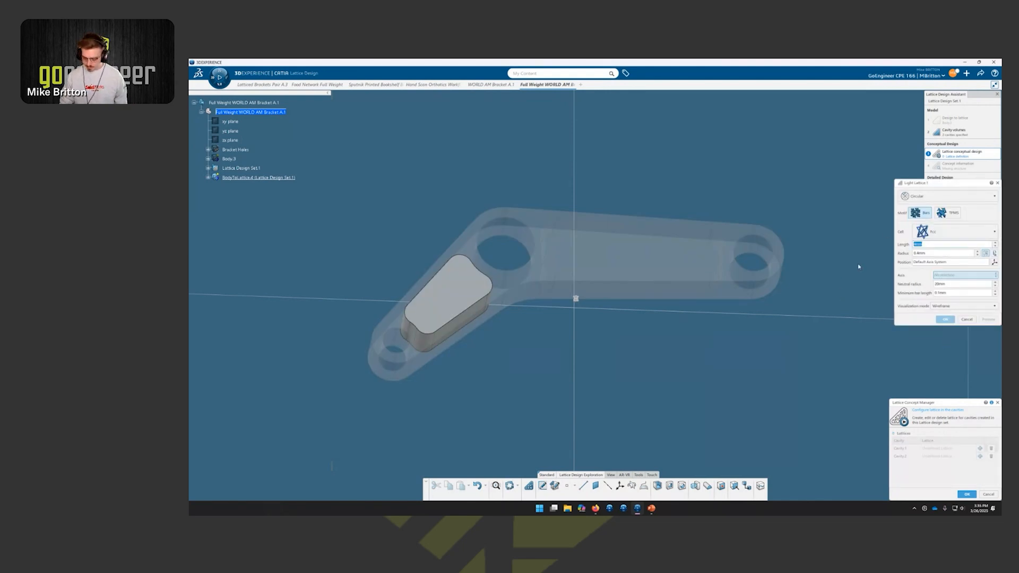
{"action": "type", "text": "5mm"}
{"action": "key", "text": "Tab"}
{"action": "type", "text": "1mm"}
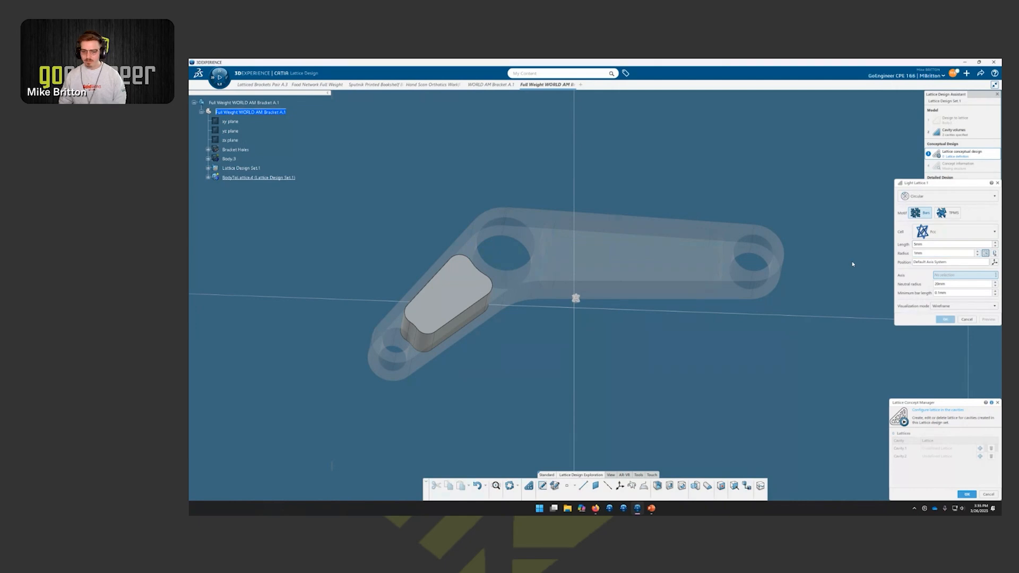
{"action": "left_click", "coordinate": [967, 319]}
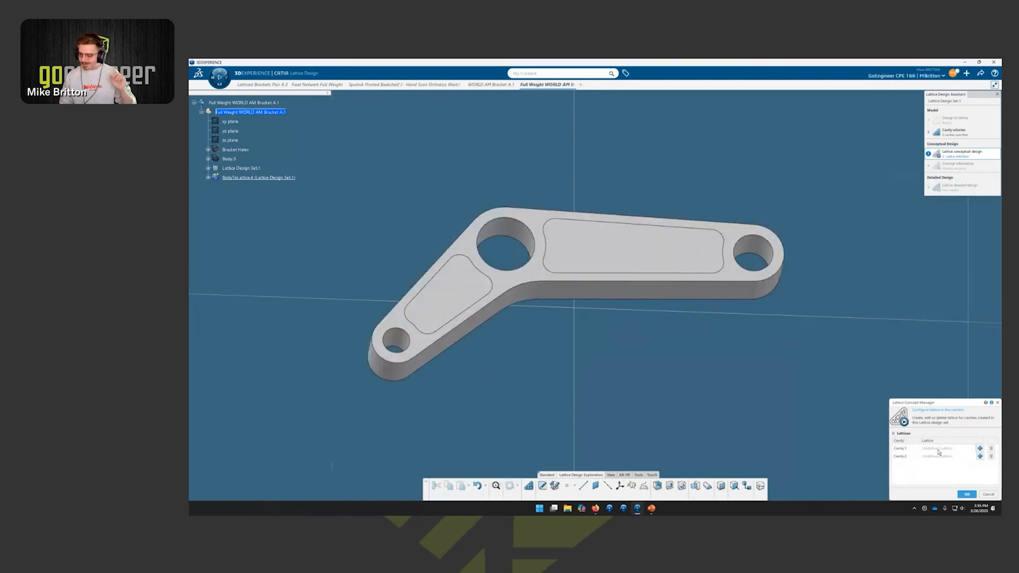
Step: Create an axis through the large bore at the bracket's elbow, using its cylindrical face
{"action": "left_click", "coordinate": [607, 486]}
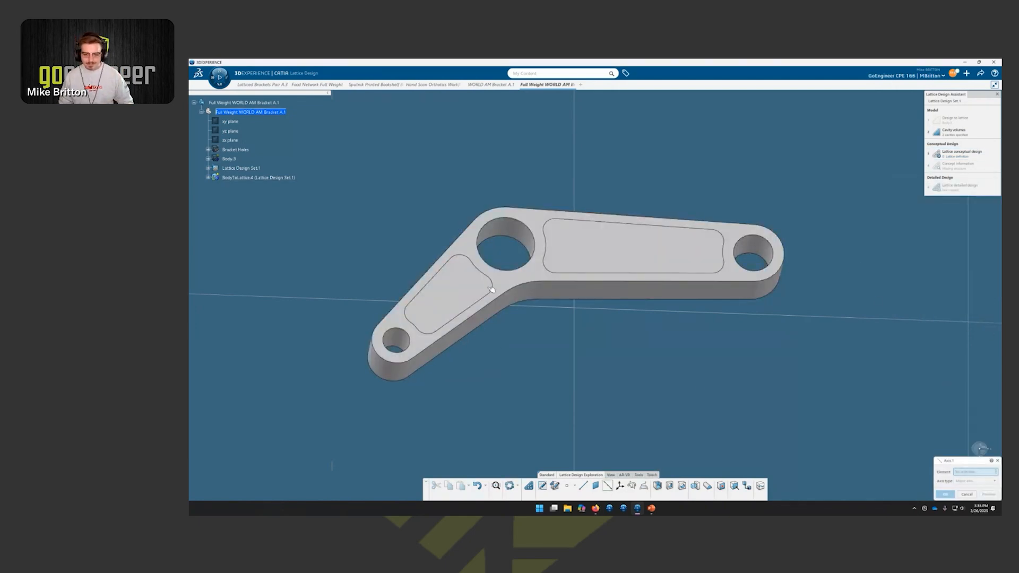
{"action": "left_click", "coordinate": [484, 264]}
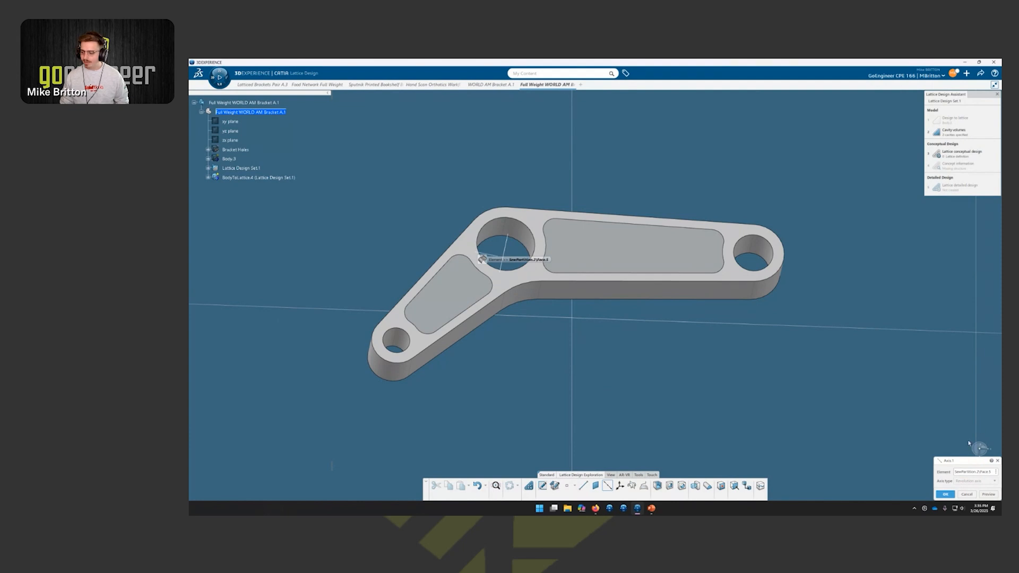
{"action": "left_click", "coordinate": [945, 494]}
Step: Define a circular bars lattice for Cavity.1 with Fcc cells, 5 mm length and 1 mm radius, about the large bore's axis
{"action": "left_click", "coordinate": [961, 153]}
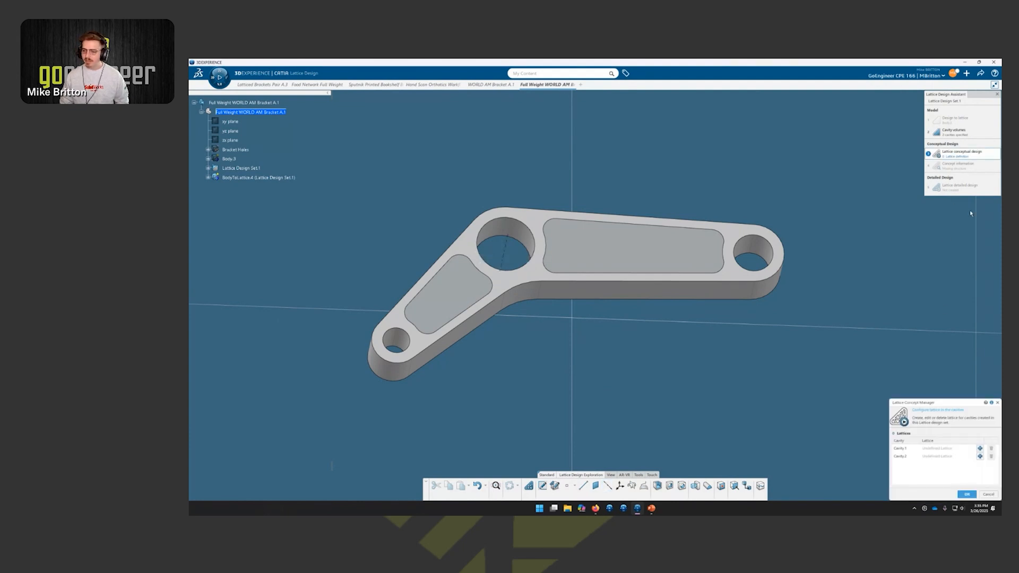
{"action": "left_click", "coordinate": [980, 449]}
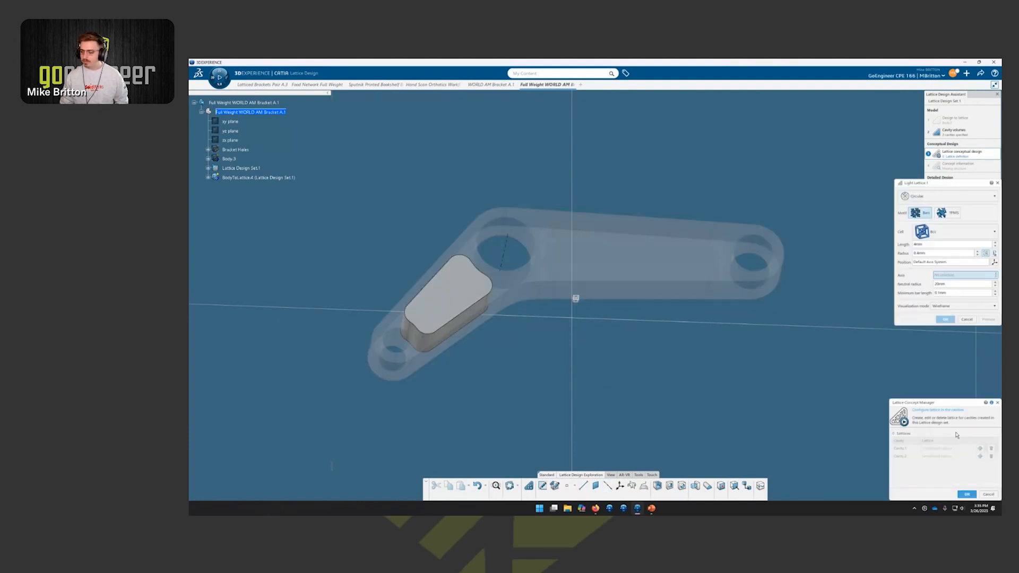
{"action": "left_click", "coordinate": [955, 232]}
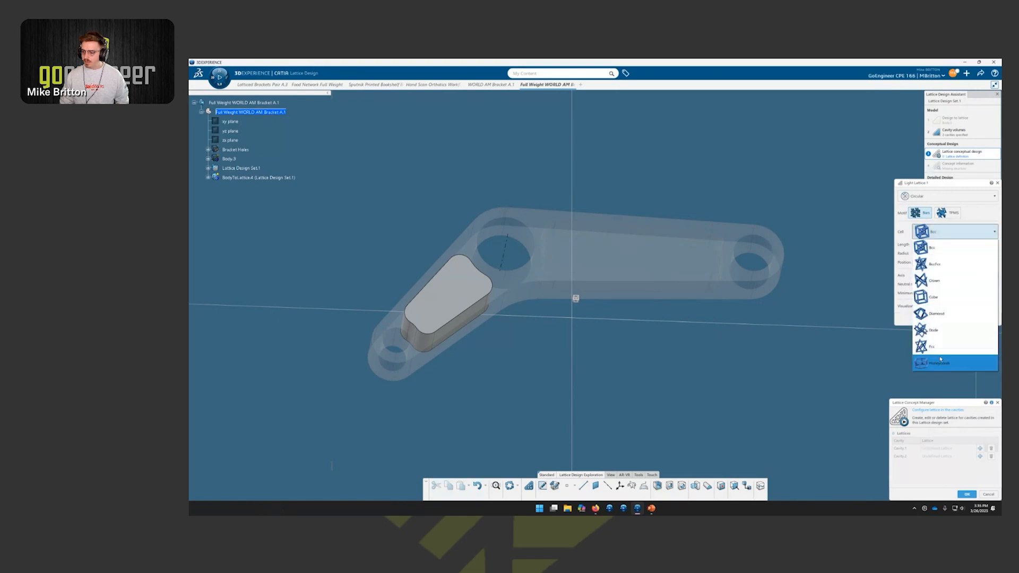
{"action": "left_click", "coordinate": [945, 346]}
{"action": "left_click_drag", "start_coordinate": [950, 244], "coordinate": [818, 246]}
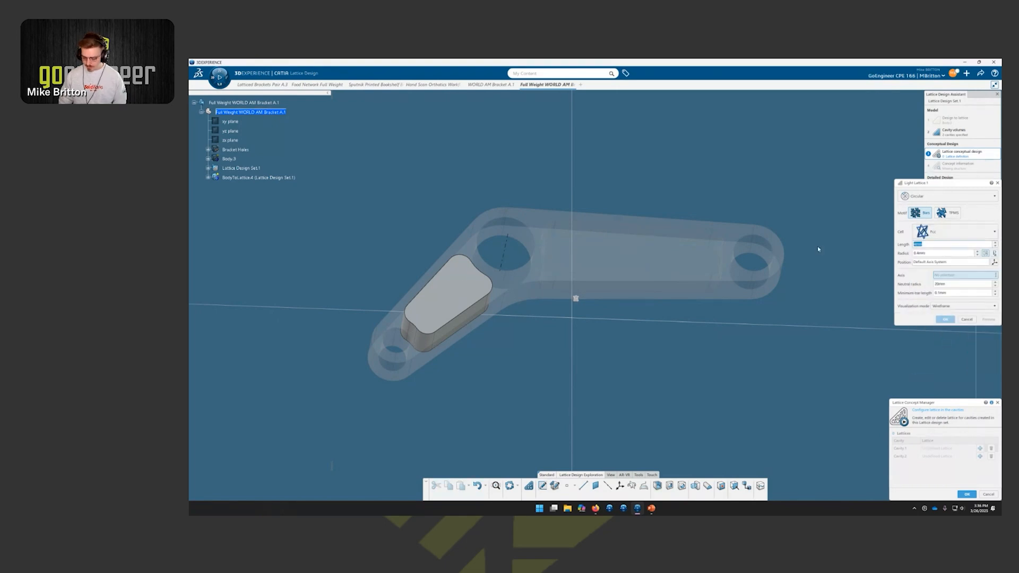
{"action": "type", "text": "5mm"}
{"action": "key", "text": "Tab"}
{"action": "type", "text": "1"}
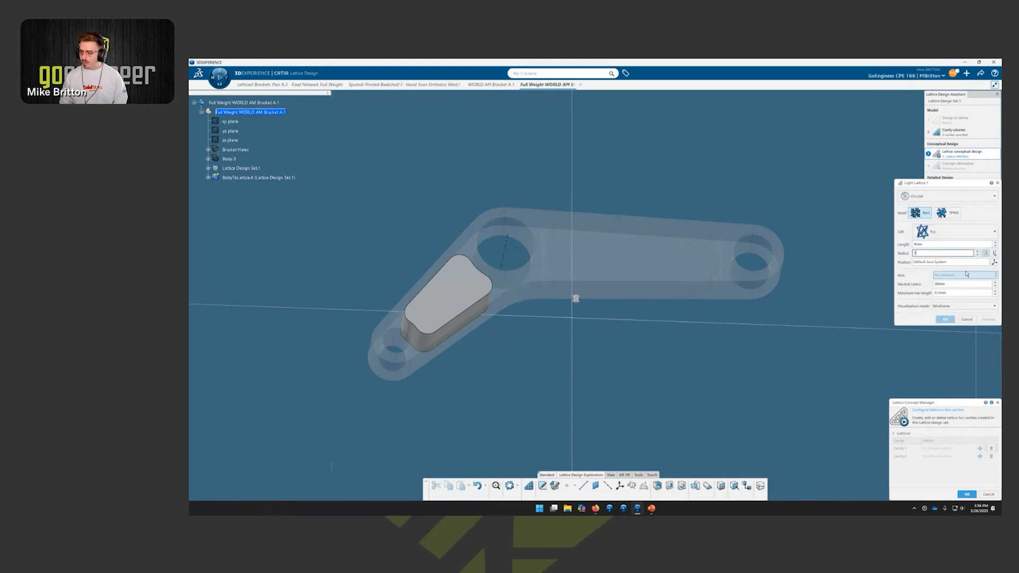
{"action": "type", "text": "mm"}
{"action": "left_click", "coordinate": [508, 253]}
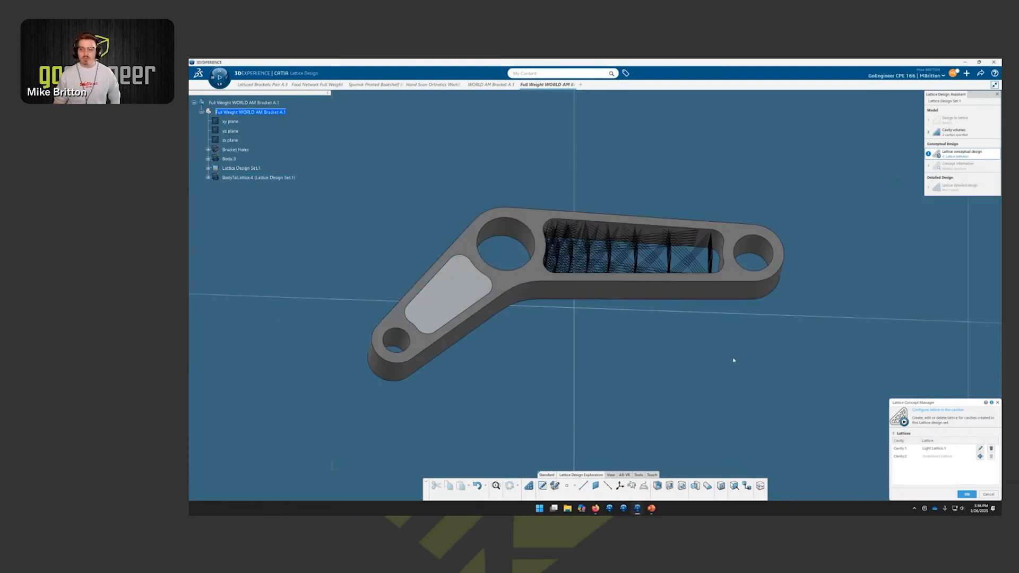
Step: Give Cavity.2 a circular Fcc bars lattice with 5 mm length and 1 mm radius about the same axis, and confirm both lattices
{"action": "left_click", "coordinate": [980, 456]}
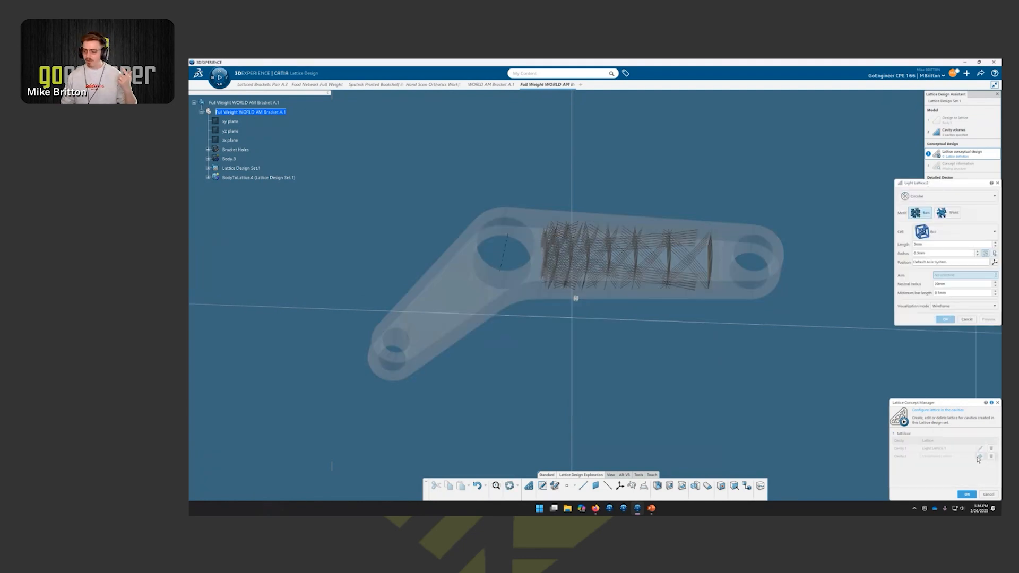
{"action": "left_click", "coordinate": [934, 231]}
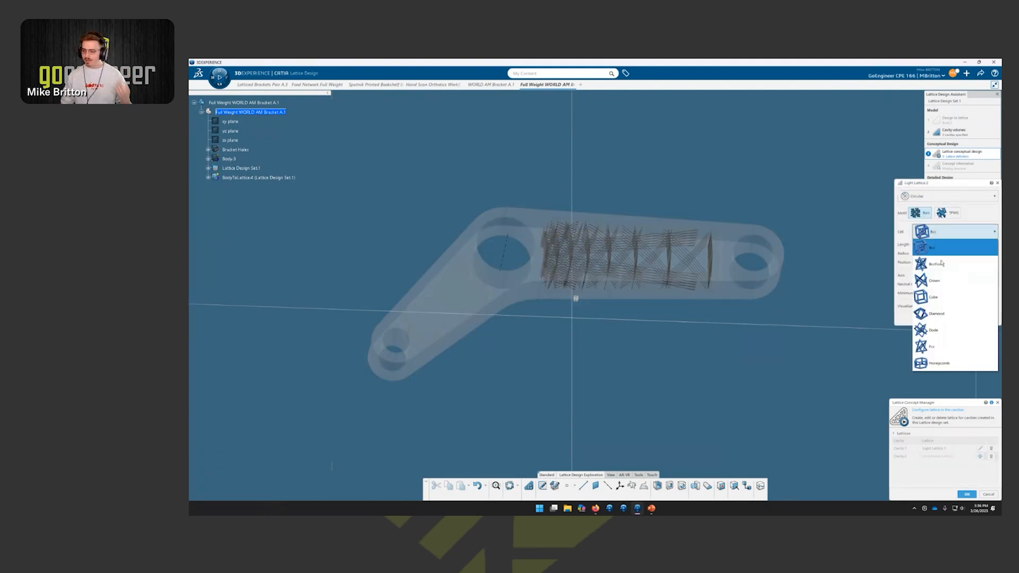
{"action": "left_click", "coordinate": [955, 346]}
{"action": "double_click", "coordinate": [941, 246]}
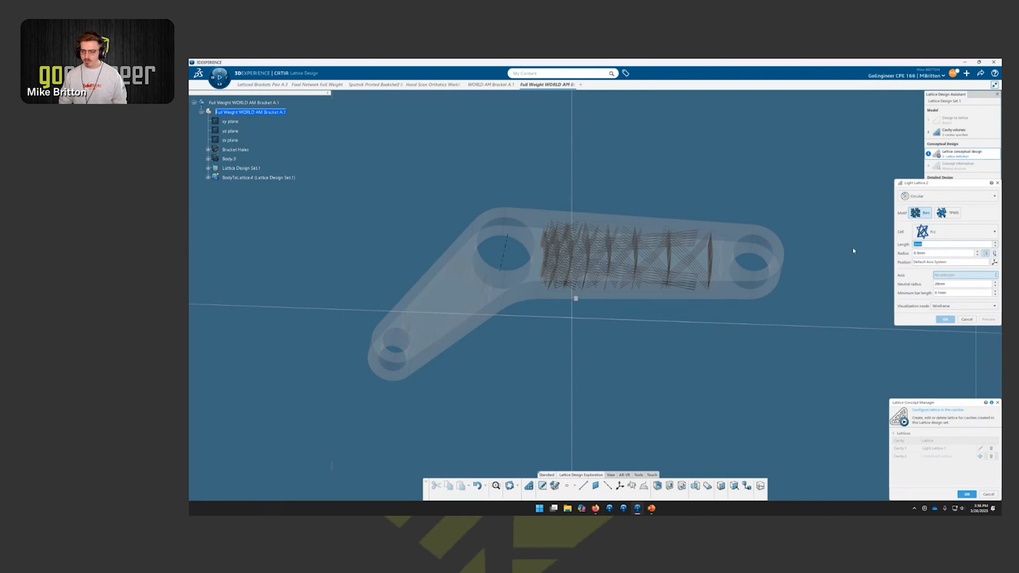
{"action": "type", "text": "5"}
{"action": "key", "text": "Tab"}
{"action": "type", "text": "1"}
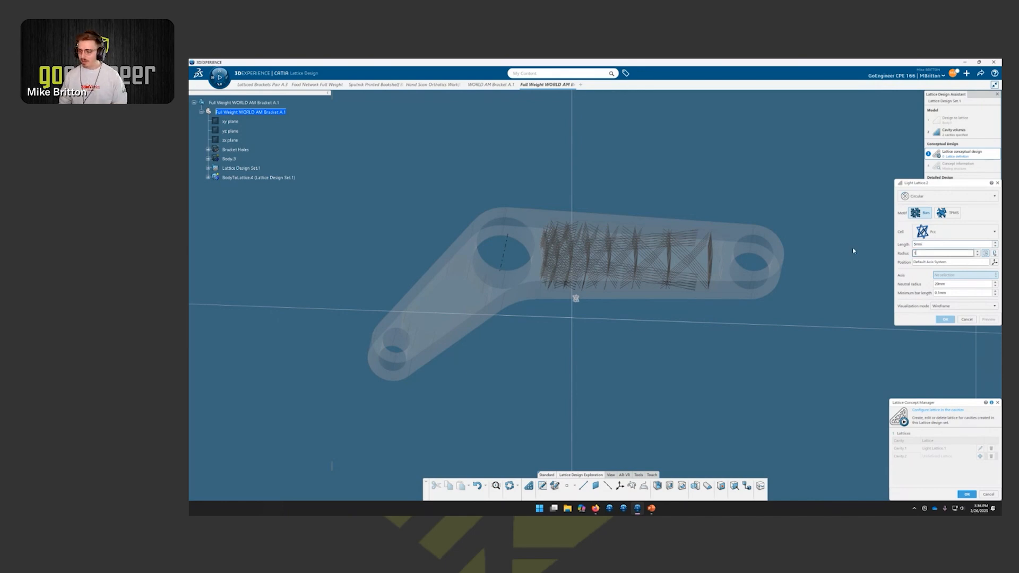
{"action": "key", "text": "Return"}
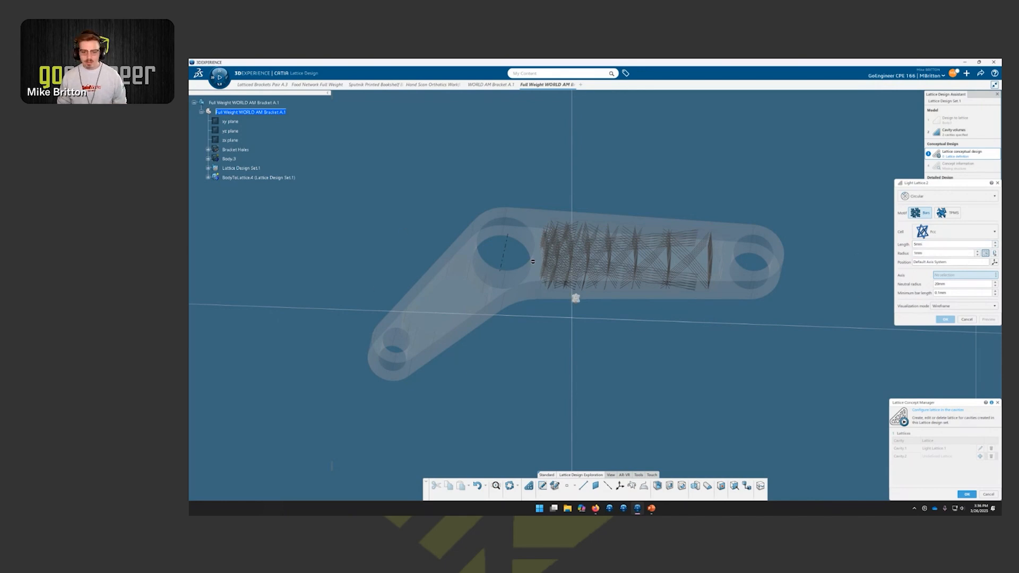
{"action": "left_click", "coordinate": [502, 257]}
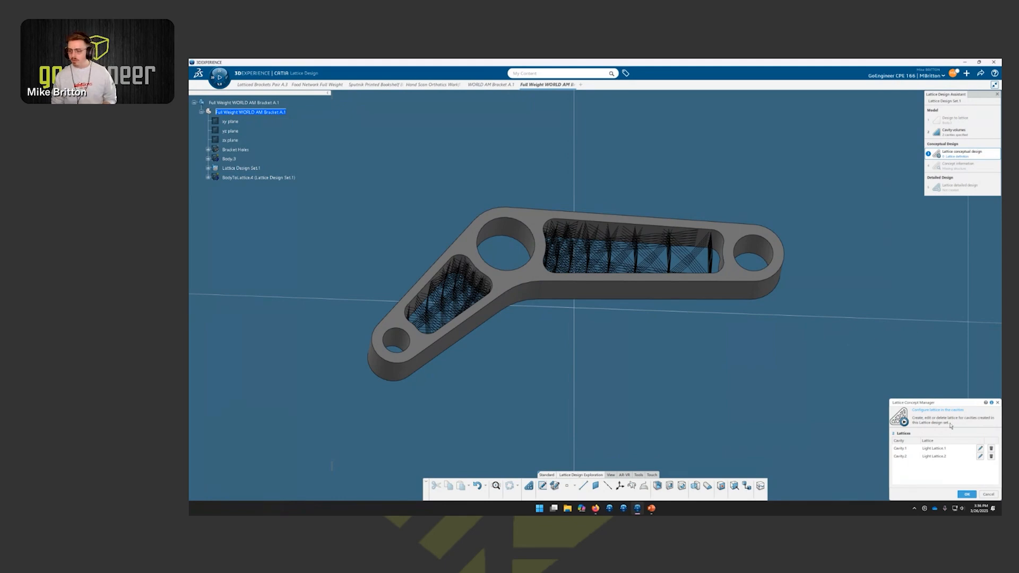
{"action": "left_click", "coordinate": [967, 494]}
Step: Generate the detailed lattice geometry with a sag of 0.75 and save the bracket
{"action": "left_click", "coordinate": [954, 186]}
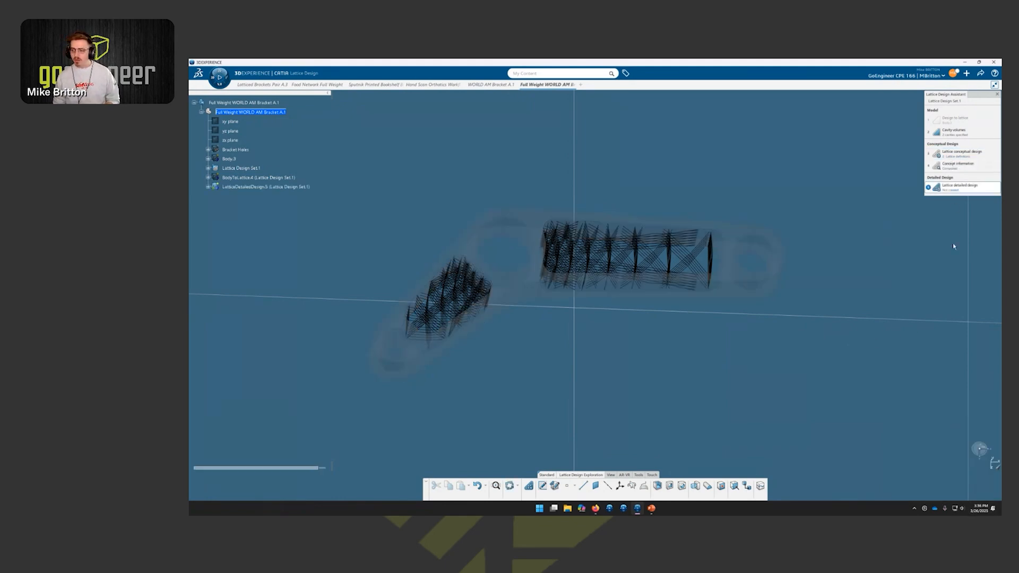
{"action": "type", "text": "0.75"}
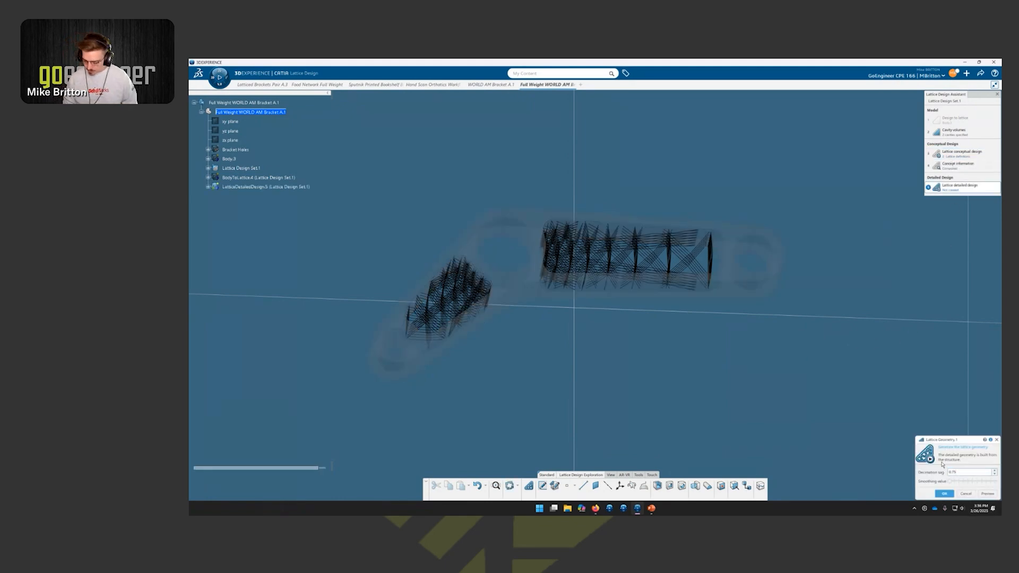
{"action": "left_click", "coordinate": [944, 494]}
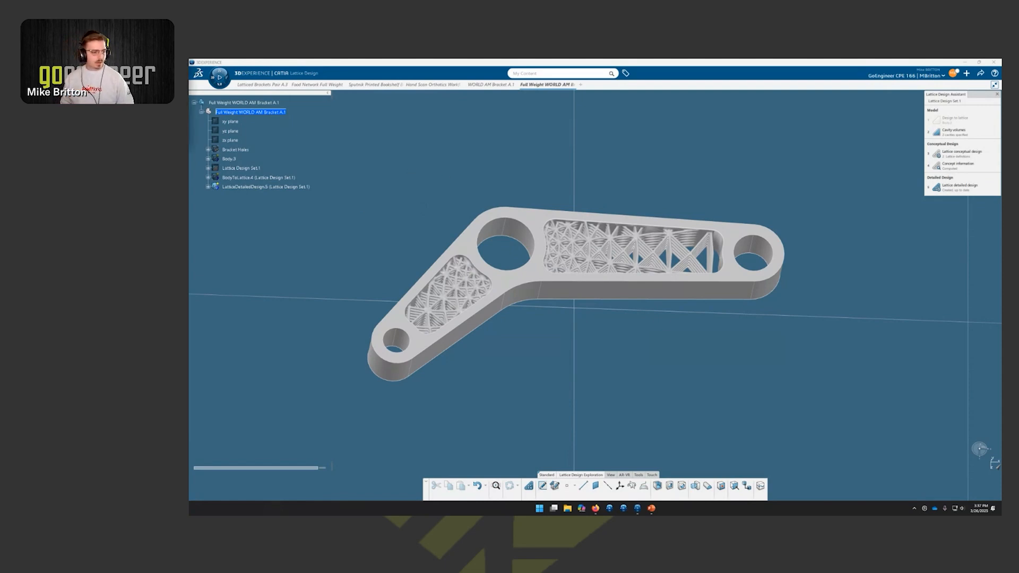
{"action": "key", "text": "ctrl+s"}
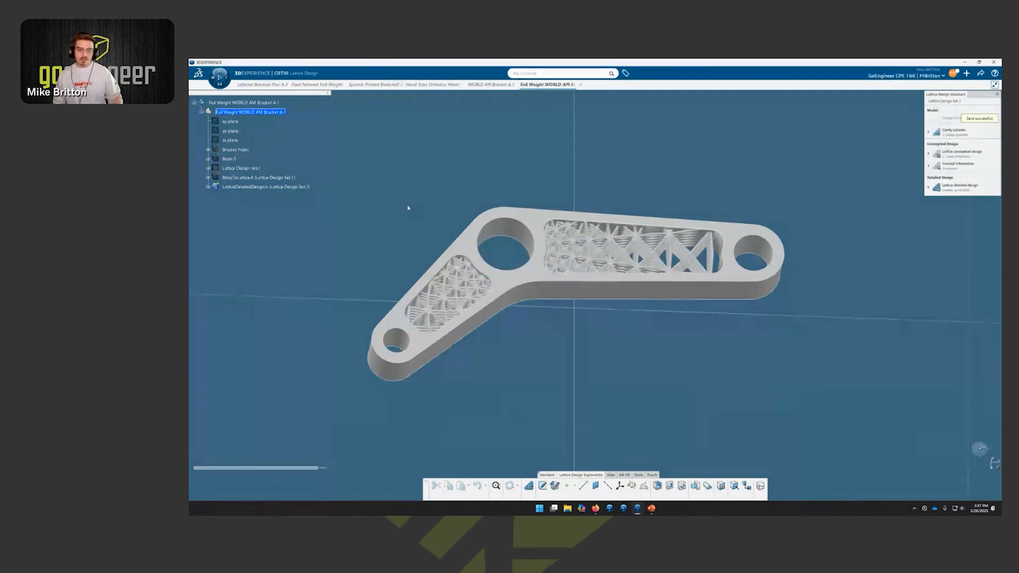
Step: View the finished WORLD AM Bracket, switch to the Hand Scan Orthotics Workflow model and select its Design Sequence.1
{"action": "left_click", "coordinate": [491, 84]}
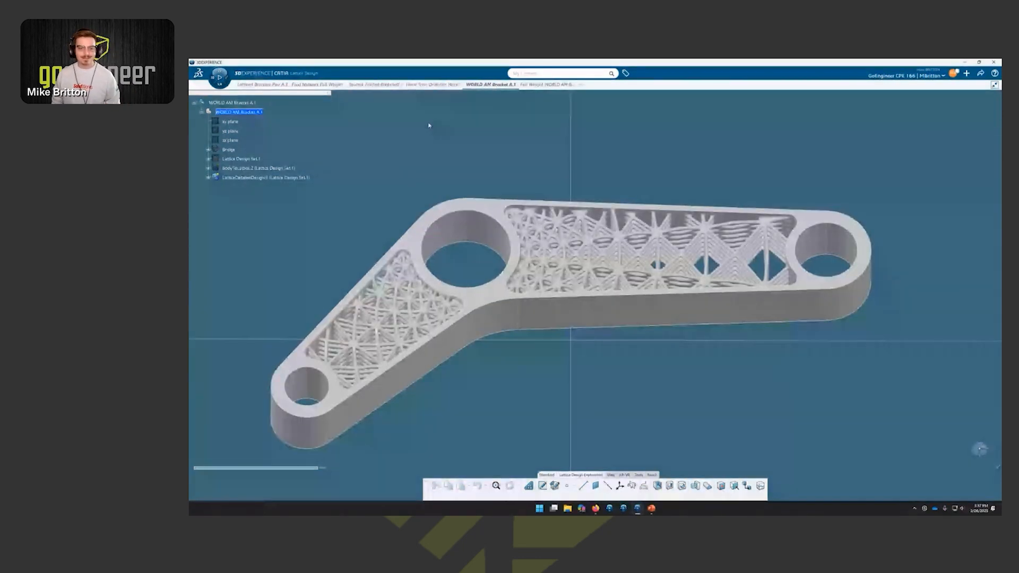
{"action": "left_click", "coordinate": [431, 85]}
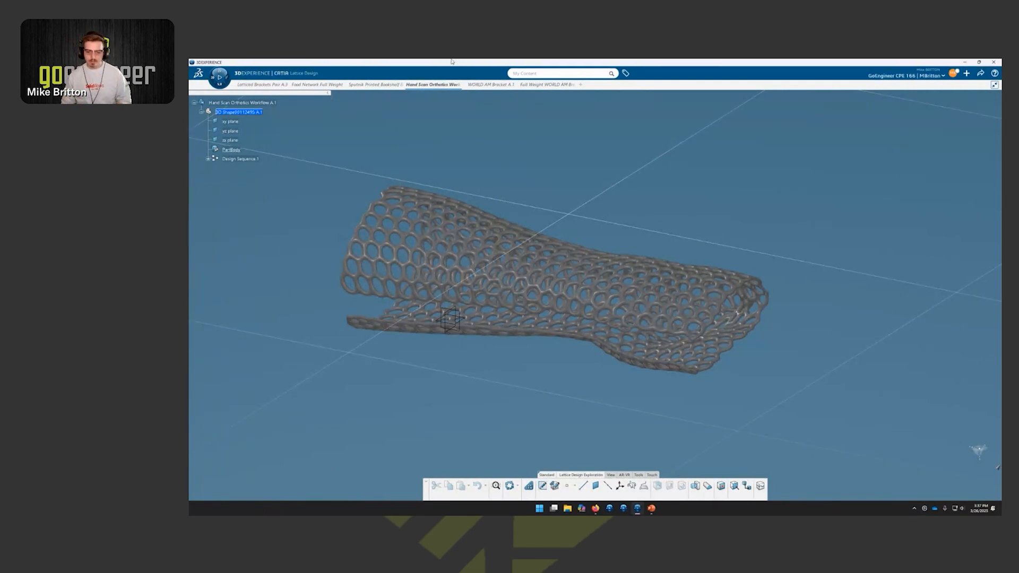
{"action": "left_click", "coordinate": [240, 158]}
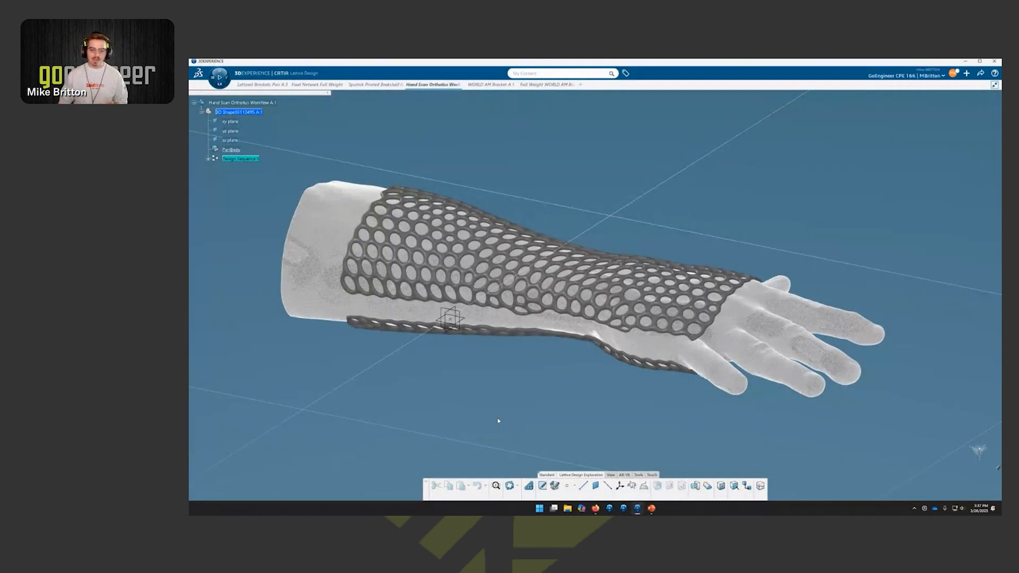
Step: Switch the orthotic to Visual Scripting and open Design Sequence.1 in a maximized Visual Scripting Editor
{"action": "left_click", "coordinate": [219, 75]}
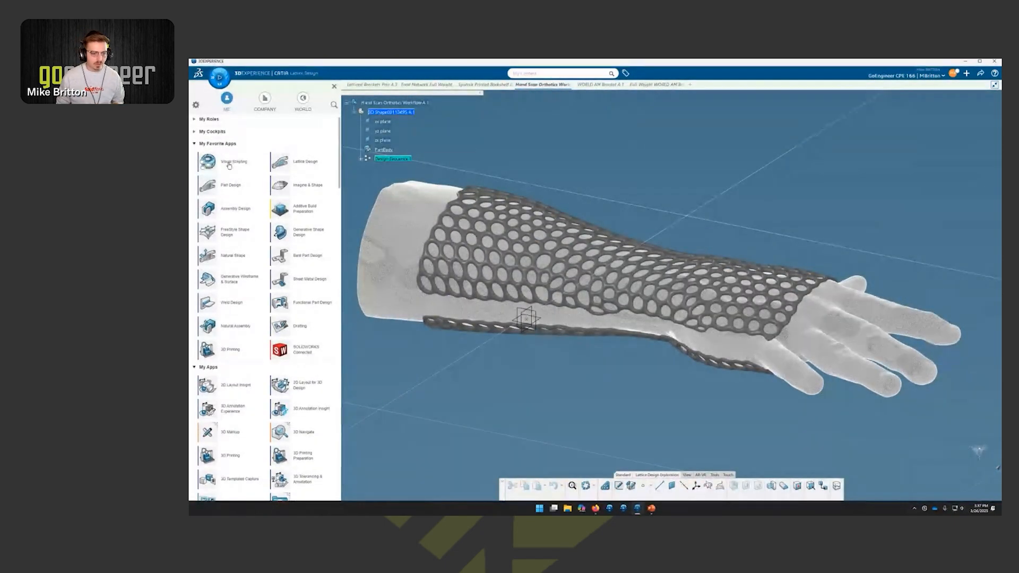
{"action": "left_click", "coordinate": [230, 164]}
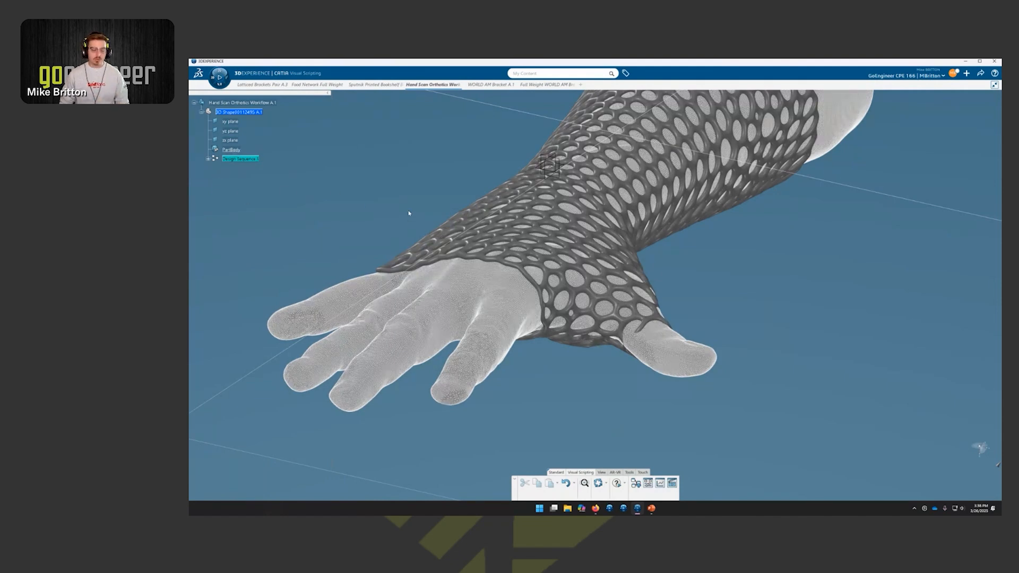
{"action": "scroll", "coordinate": [408, 213], "scroll_direction": "down", "scroll_amount": 5}
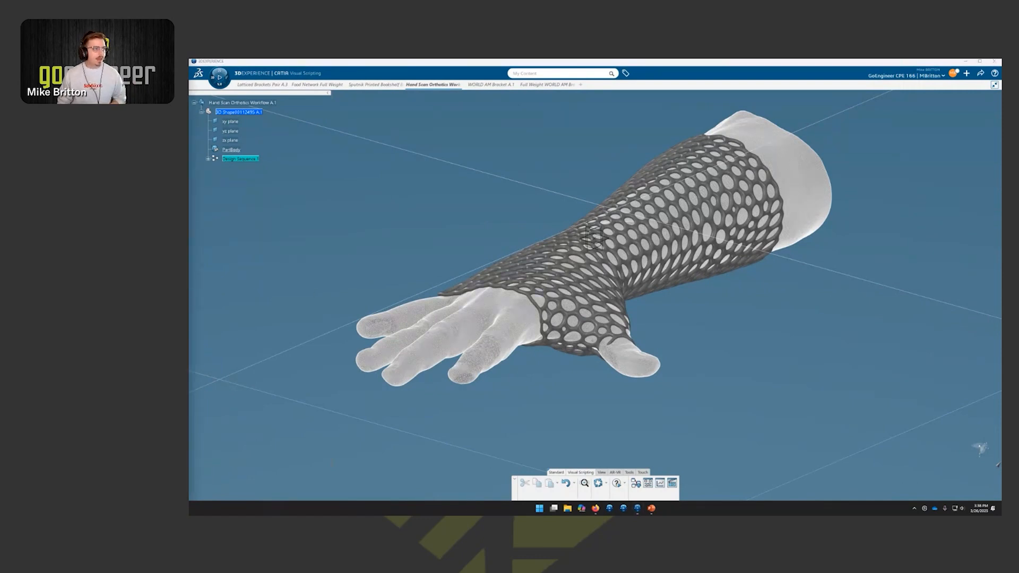
{"action": "left_click_drag", "start_coordinate": [190, 108], "coordinate": [635, 113]}
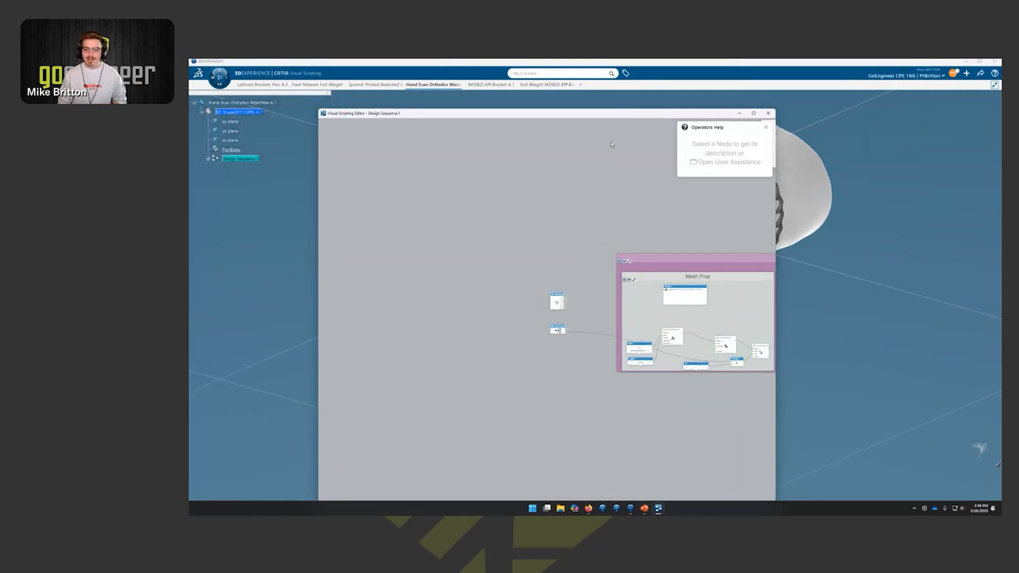
{"action": "left_click", "coordinate": [754, 113]}
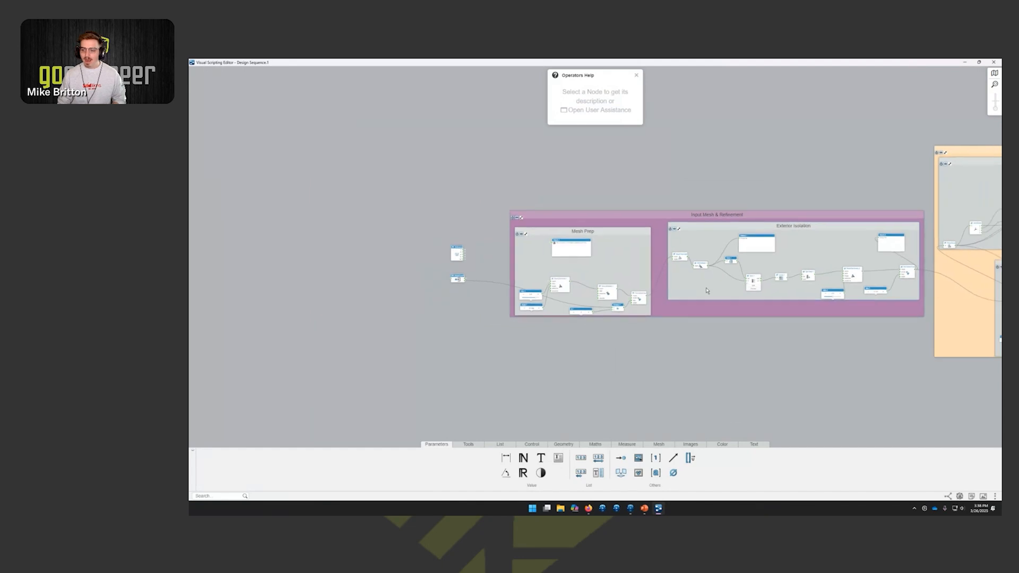
Step: Examine the orthotic's node graph from mesh preparation through shell trimming to smoothing and ventilation, and close the editor
{"action": "middle_click_drag", "start_coordinate": [892, 144], "coordinate": [534, 198]}
{"action": "scroll", "coordinate": [534, 197], "scroll_direction": "down", "scroll_amount": 2}
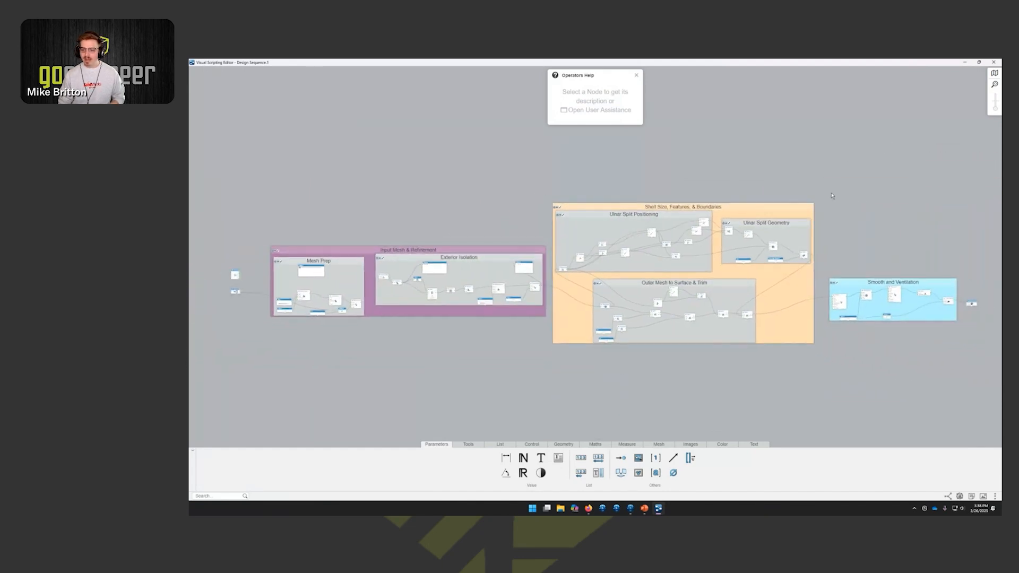
{"action": "middle_click_drag", "start_coordinate": [772, 190], "coordinate": [832, 153]}
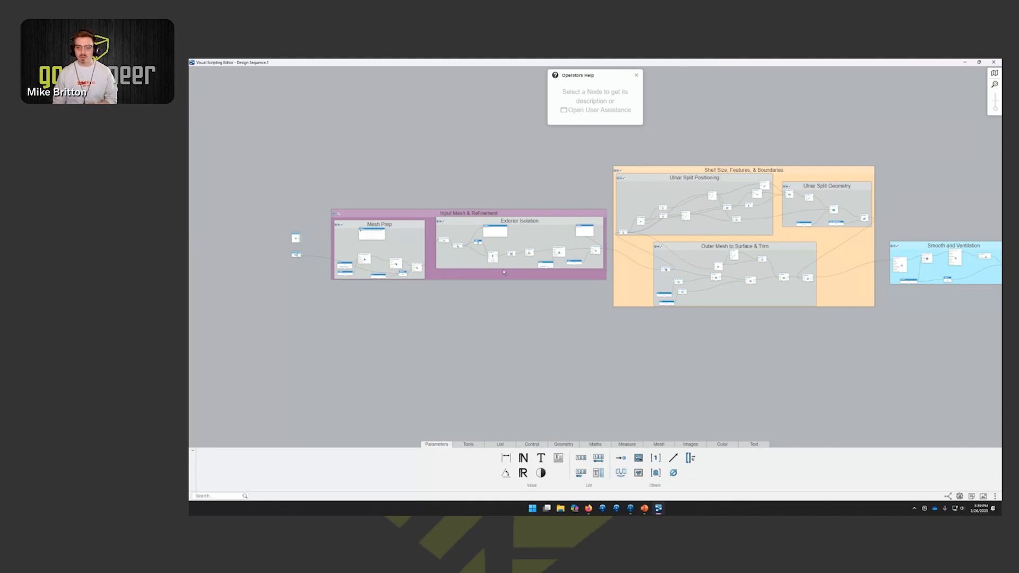
{"action": "scroll", "coordinate": [582, 288], "scroll_direction": "down", "scroll_amount": 3}
{"action": "scroll", "coordinate": [693, 322], "scroll_direction": "up", "scroll_amount": 5}
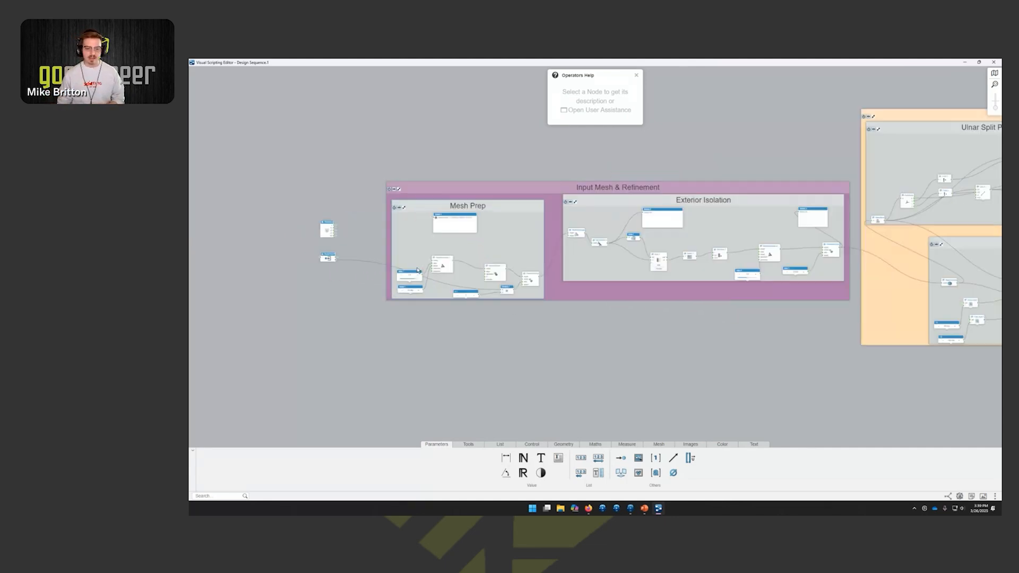
{"action": "left_click_drag", "start_coordinate": [775, 349], "coordinate": [775, 349]}
{"action": "middle_click_drag", "start_coordinate": [831, 335], "coordinate": [486, 368]}
{"action": "middle_click_drag", "start_coordinate": [896, 364], "coordinate": [797, 340]}
{"action": "scroll", "coordinate": [797, 340], "scroll_direction": "up", "scroll_amount": 1}
{"action": "scroll", "coordinate": [721, 286], "scroll_direction": "down", "scroll_amount": 2}
{"action": "middle_click_drag", "start_coordinate": [940, 248], "coordinate": [597, 267]}
{"action": "middle_click_drag", "start_coordinate": [888, 221], "coordinate": [822, 235]}
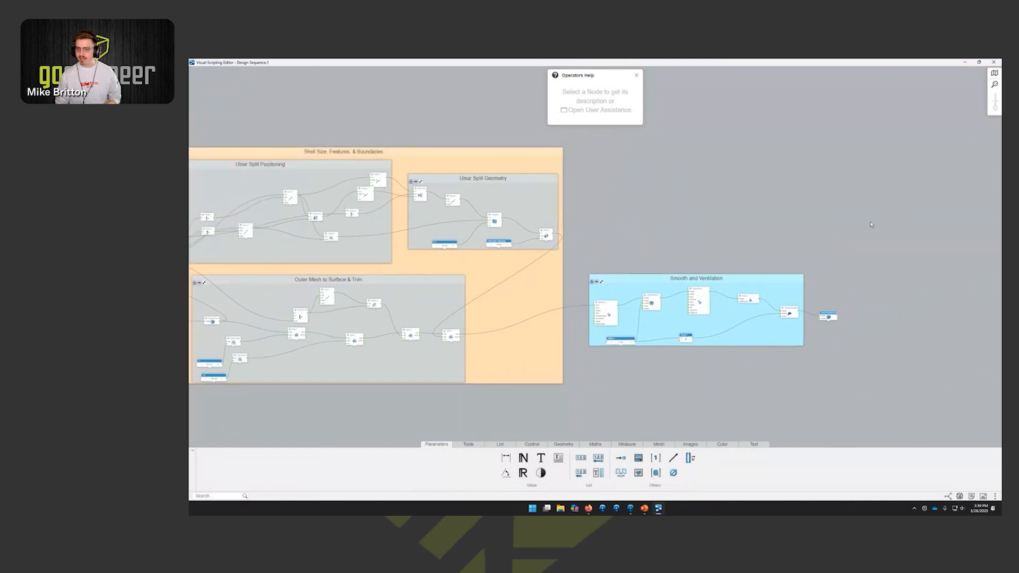
{"action": "left_click", "coordinate": [993, 62]}
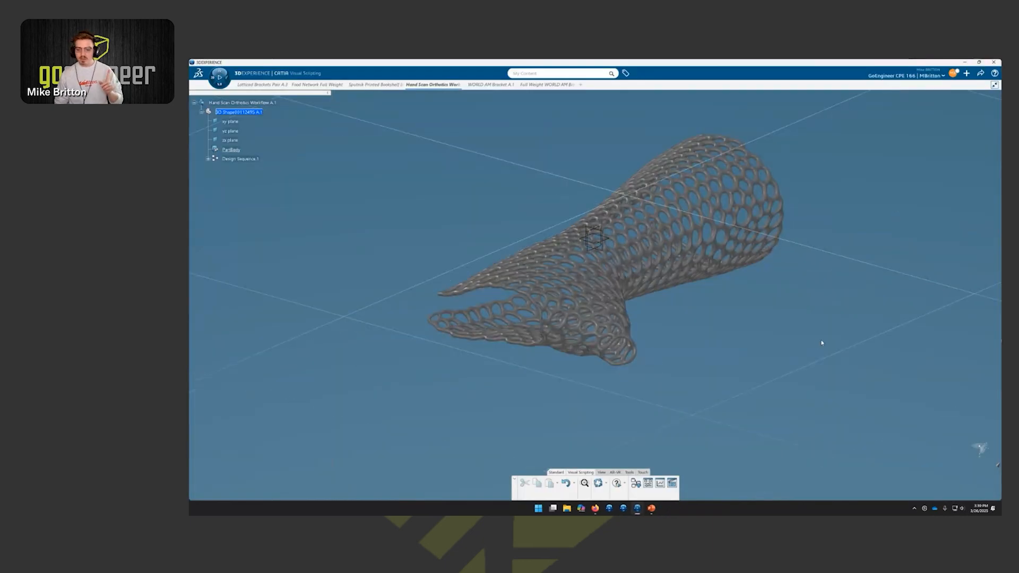